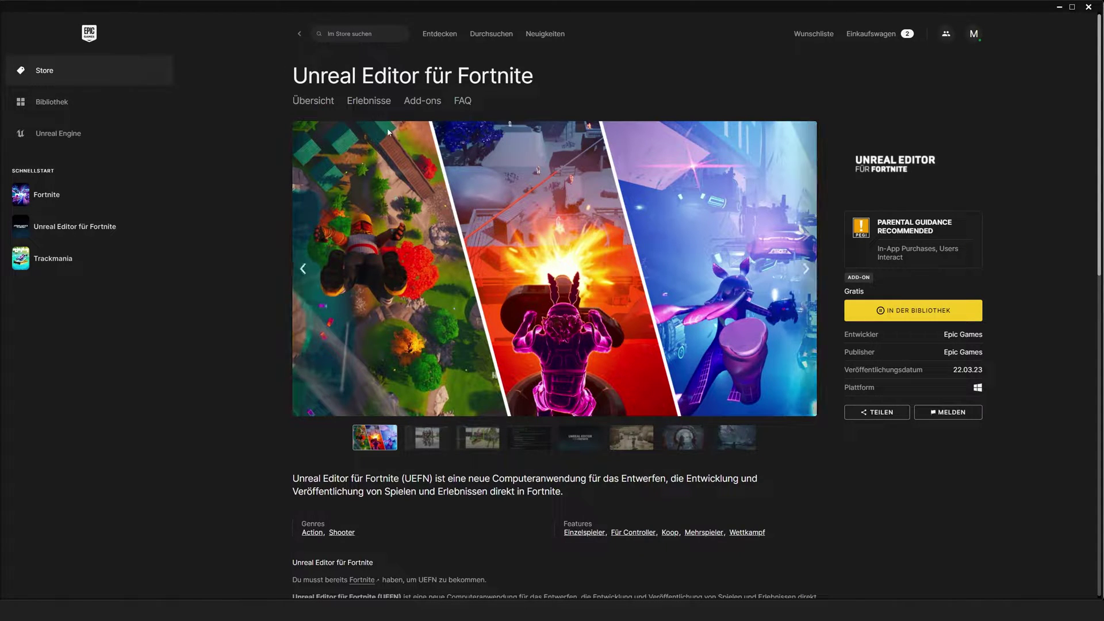
# Step: Launch Unreal Editor for Fortnite from the Epic Games Launcher and dismiss the startup news
pyautogui.moveTo(294, 75); pyautogui.dragTo(534, 86)
pyautogui.click(543, 80)
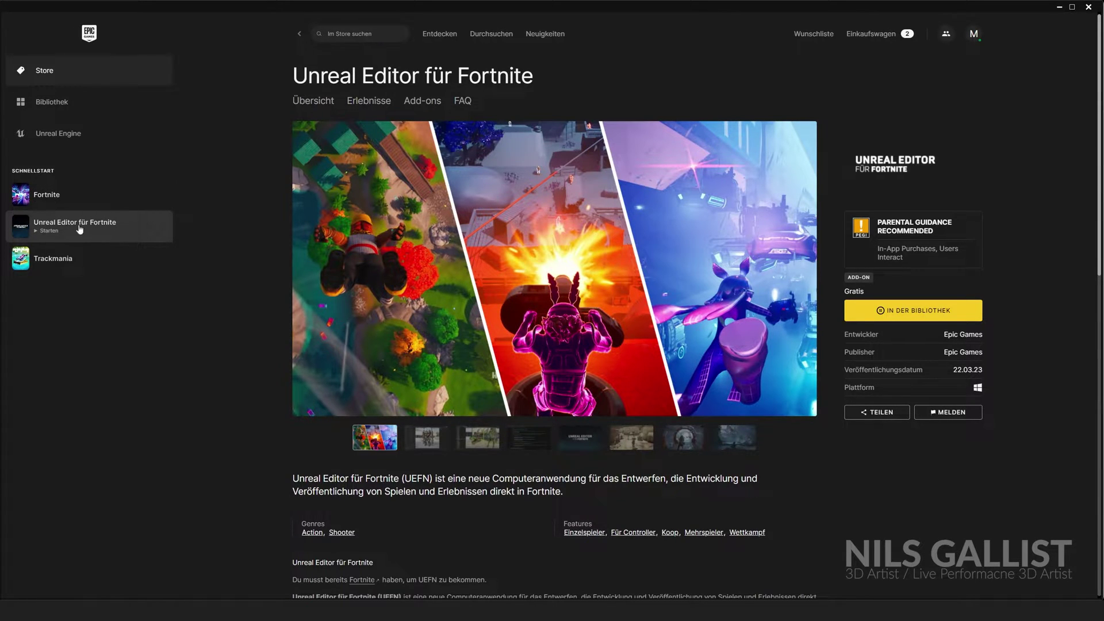
pyautogui.click(52, 184)
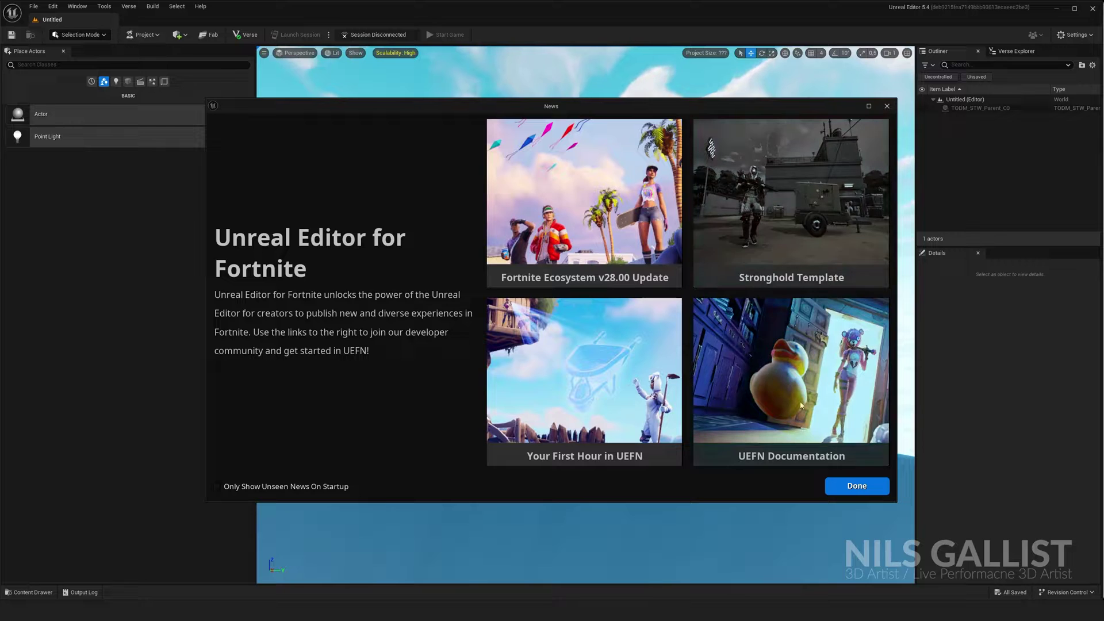
pyautogui.click(858, 489)
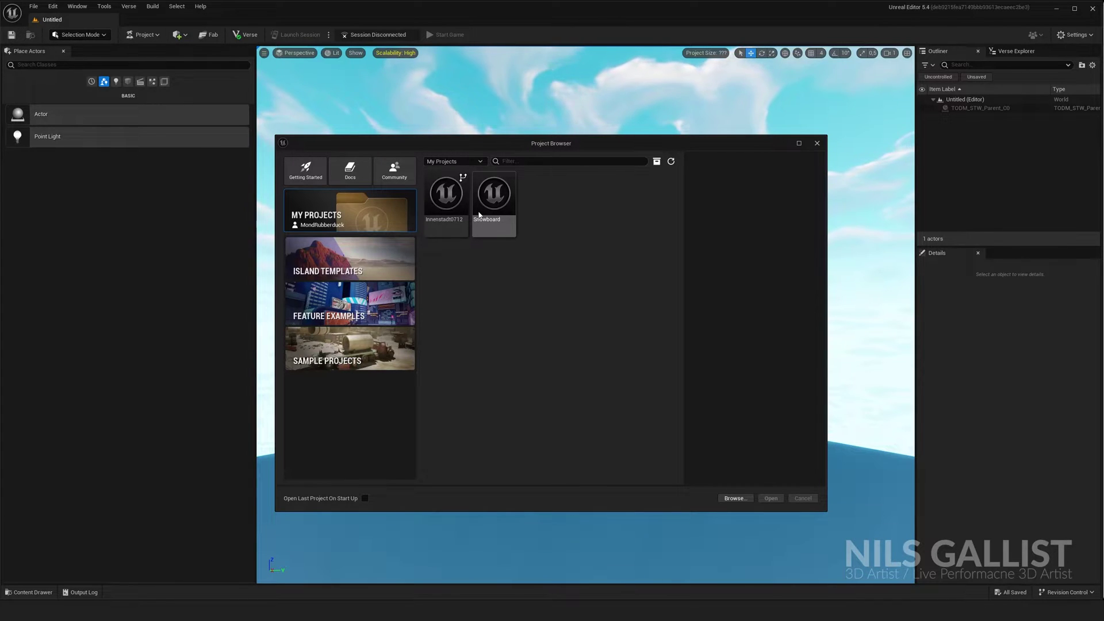
# Step: Create a project named TutorialProject from the Simple island template, with no team and Unreal Revision Control off
pyautogui.click(383, 268)
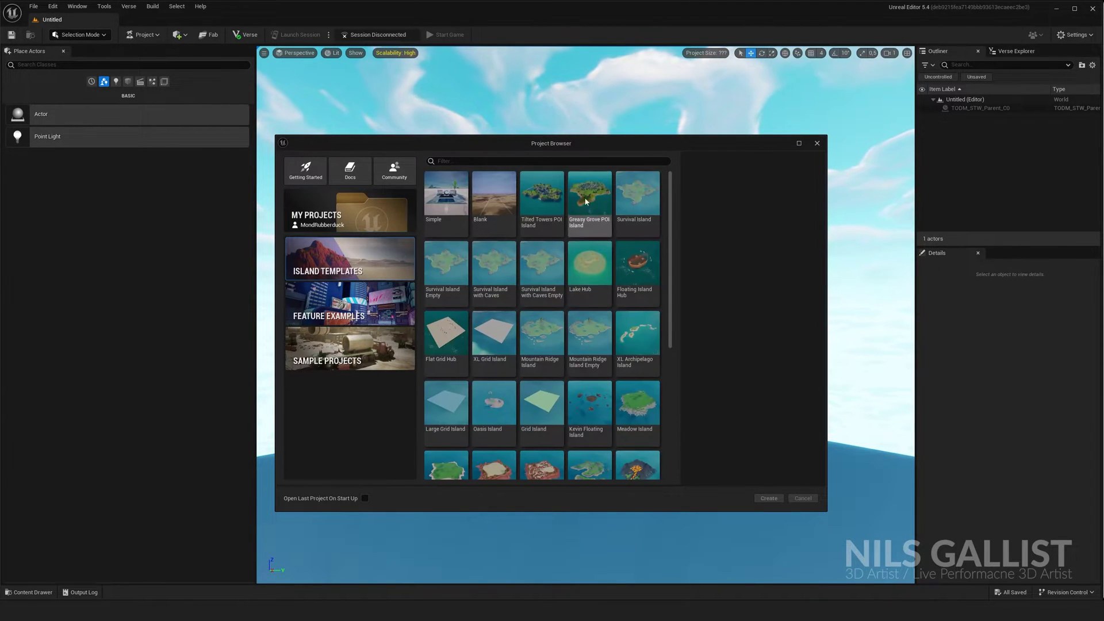
pyautogui.click(375, 311)
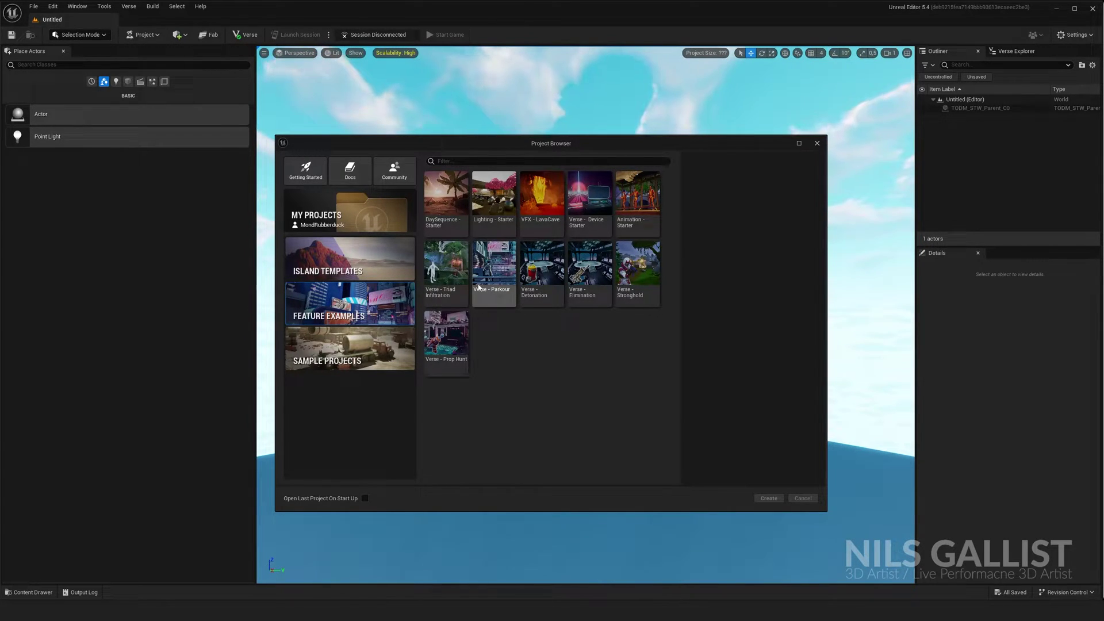
pyautogui.click(397, 260)
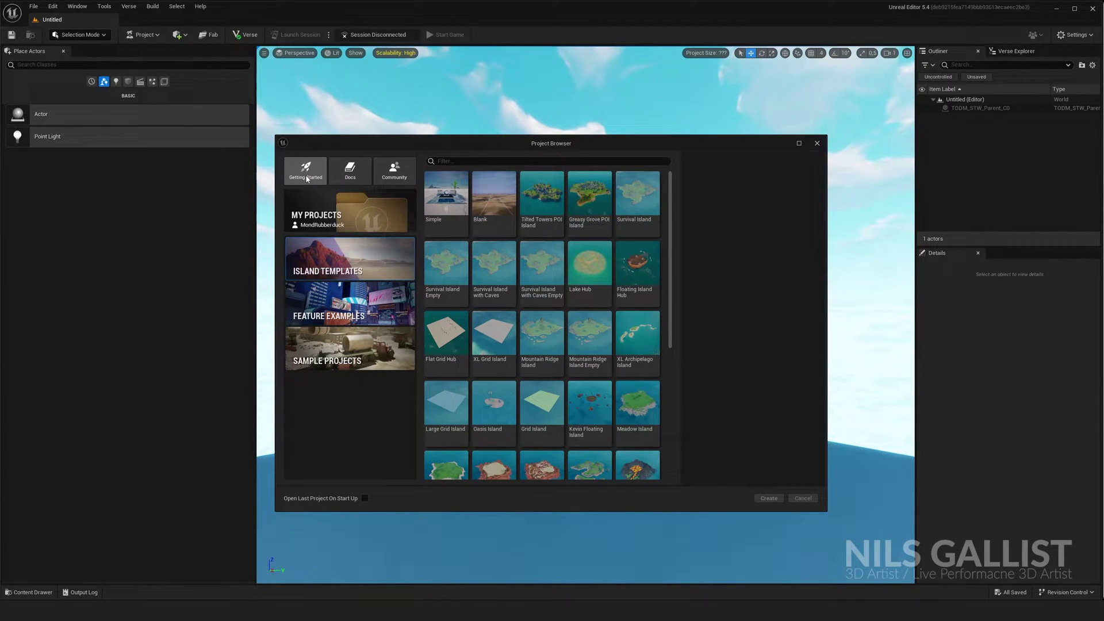
pyautogui.click(446, 198)
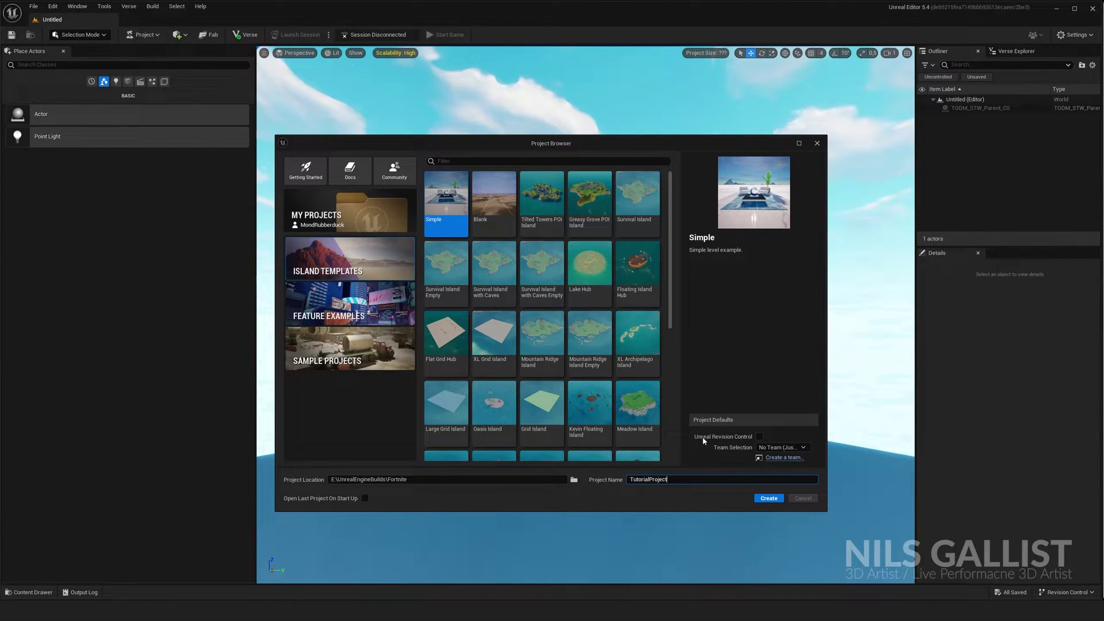
pyautogui.click(784, 448)
pyautogui.click(785, 449)
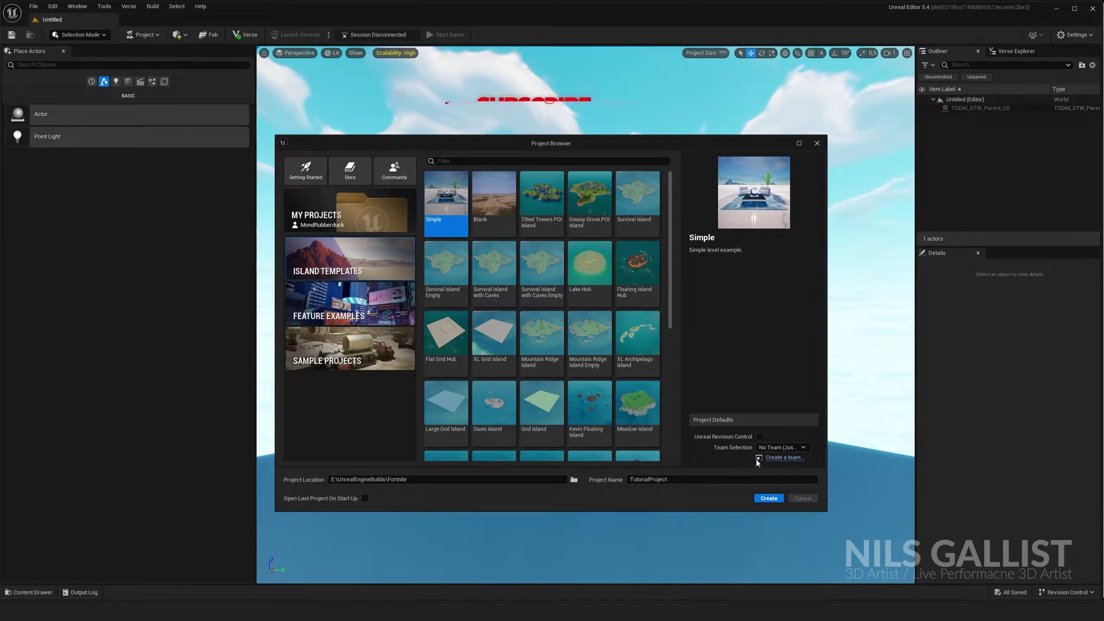
pyautogui.click(764, 499)
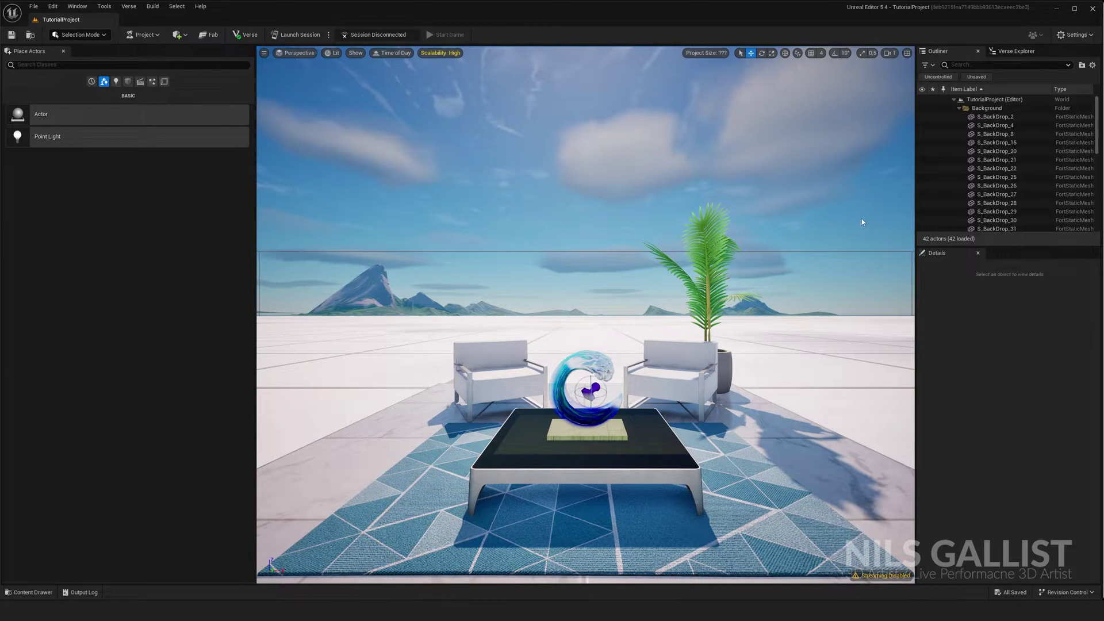
# Step: Widen the Outliner and Details panels, give the Outliner more height, and narrow the Place Actors panel
pyautogui.moveTo(917, 215); pyautogui.dragTo(775, 216)
pyautogui.moveTo(886, 251); pyautogui.dragTo(886, 365)
pyautogui.moveTo(214, 241); pyautogui.dragTo(158, 244)
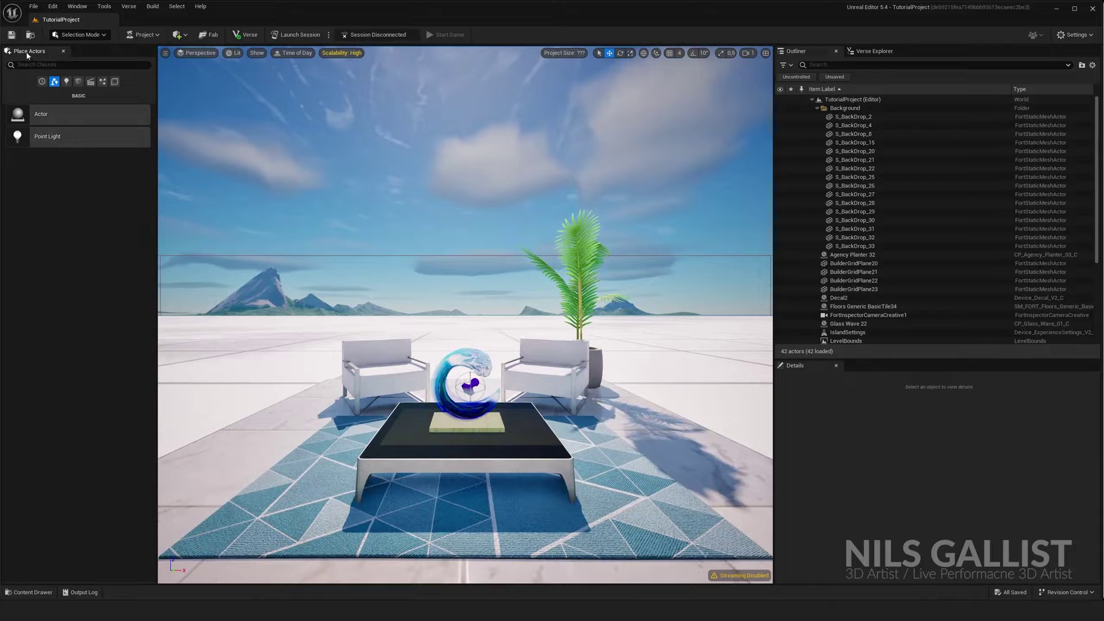
pyautogui.moveTo(27, 55); pyautogui.dragTo(34, 165)
pyautogui.moveTo(388, 227); pyautogui.dragTo(168, 236)
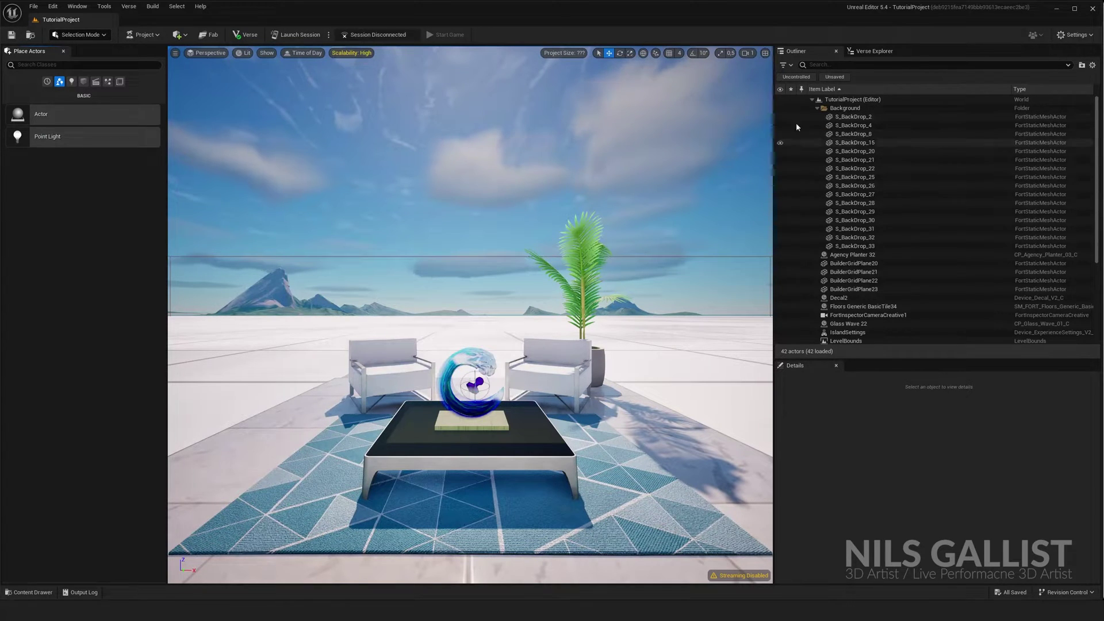
# Step: Collapse the Background folder in the Outliner and inspect the floor tile, a builder grid plane and the Player 2 Spawn Pad
pyautogui.click(816, 109)
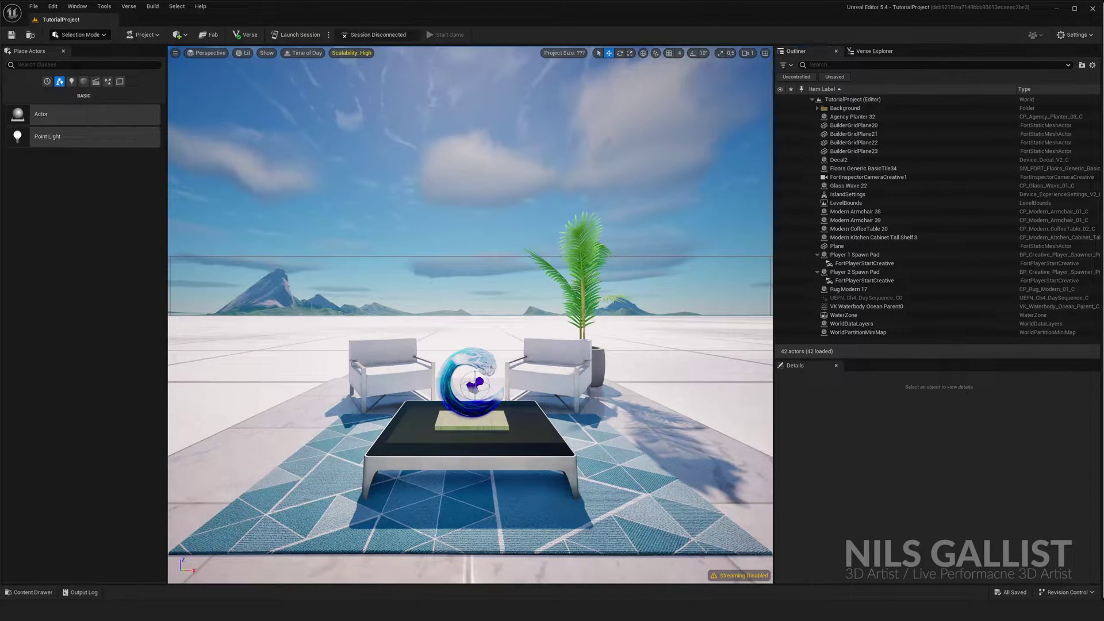
pyautogui.click(863, 169)
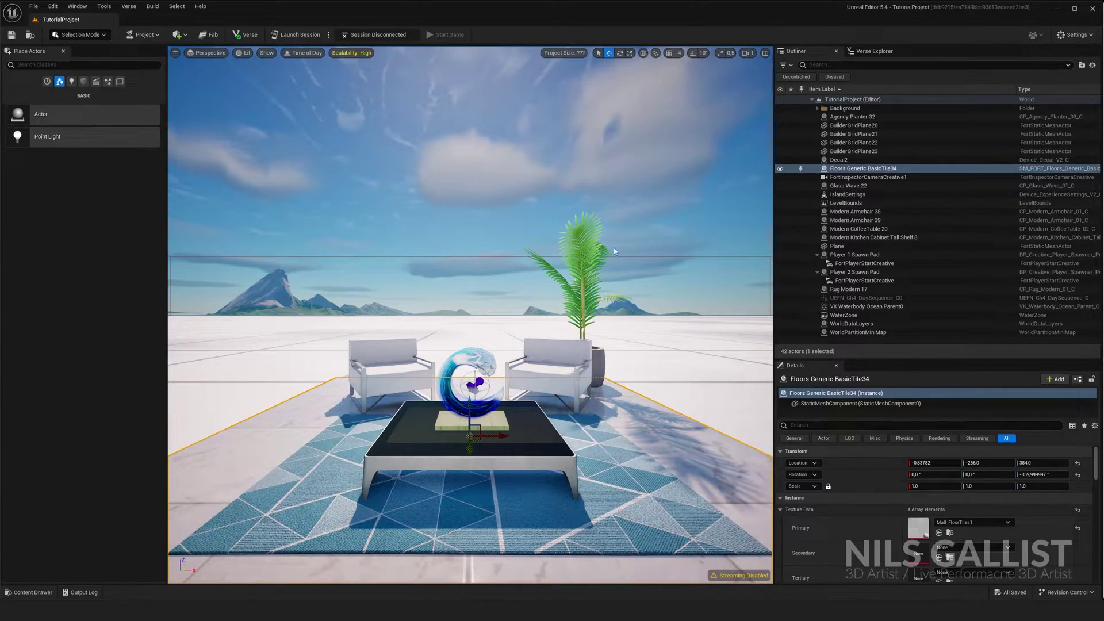
pyautogui.moveTo(614, 252); pyautogui.dragTo(437, 311, button='right')
pyautogui.click(456, 247)
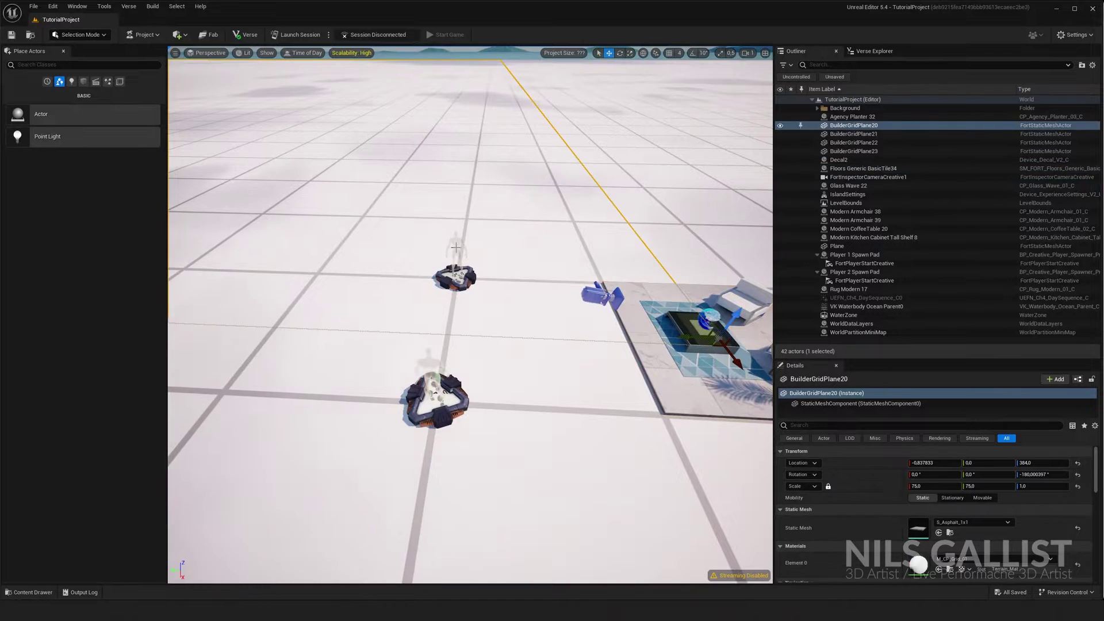
pyautogui.click(435, 381)
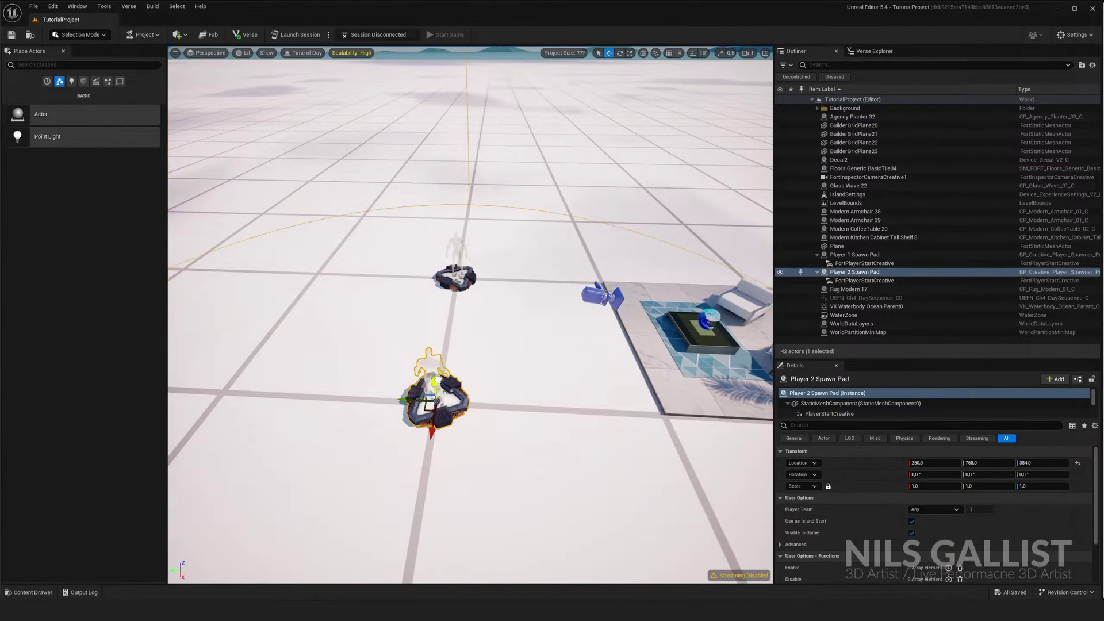
# Step: Fly around the level to examine the two player spawn pads and the furnished lounge area from several angles and speeds
pyautogui.moveTo(437, 381); pyautogui.dragTo(463, 380, button='right')
pyautogui.moveTo(661, 258); pyautogui.dragTo(736, 201, button='right')
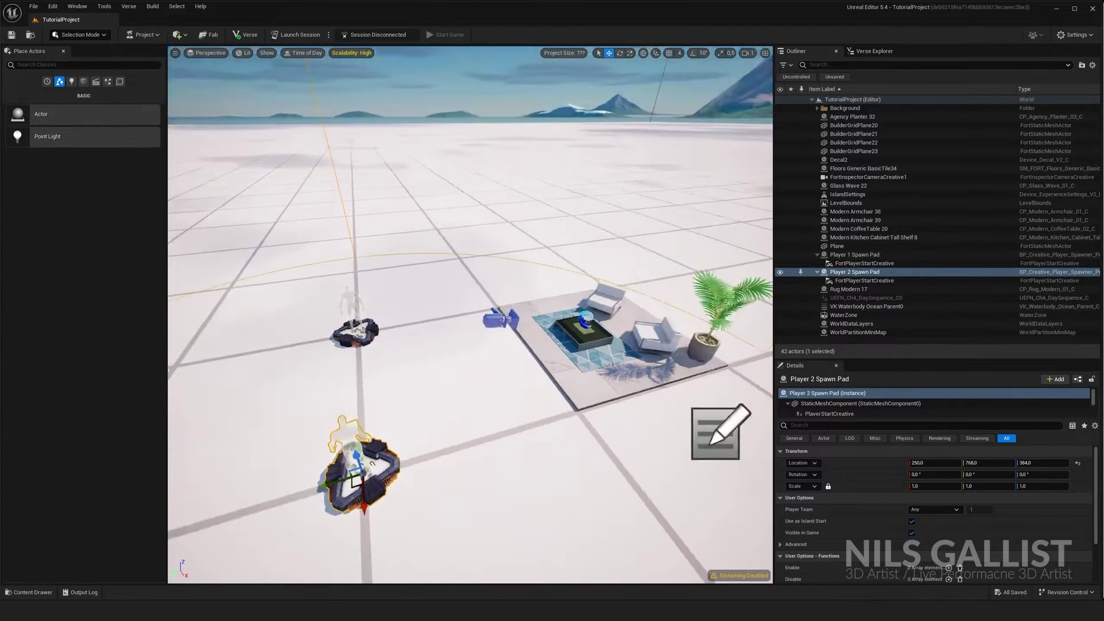
pyautogui.moveTo(470, 314); pyautogui.dragTo(587, 351, button='right')
pyautogui.moveTo(471, 351); pyautogui.dragTo(627, 165, button='right')
pyautogui.press('w')
pyautogui.press('w')
pyautogui.press('a')
pyautogui.press('s')
pyautogui.press('d')
pyautogui.press('w')
pyautogui.press('a')
pyautogui.press('s')
pyautogui.press('d')
pyautogui.press('s')
pyautogui.scroll(3, 445, 185)
pyautogui.press('w')
pyautogui.press('w')
pyautogui.scroll(2, 403, 190)
pyautogui.press('w')
pyautogui.scroll(-4, 319, 174)
pyautogui.press('w')
pyautogui.press('w')
pyautogui.press('s')
pyautogui.press('w')
# Step: Open a separate Content Browser window and dock it beneath the viewport
pyautogui.click(33, 593)
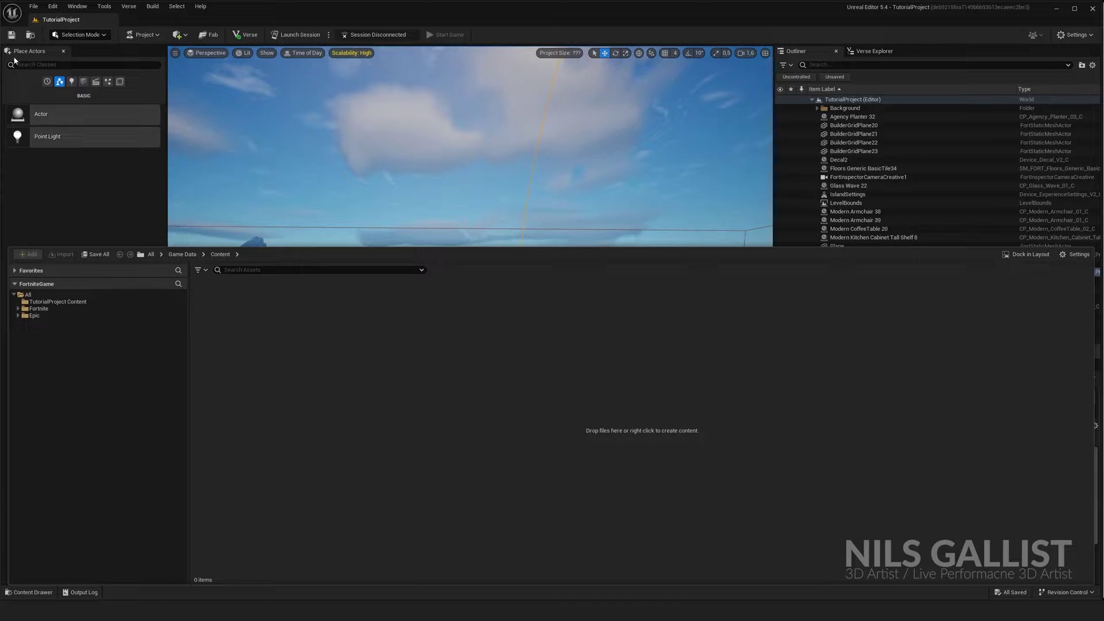
pyautogui.moveTo(599, 150); pyautogui.dragTo(624, 94)
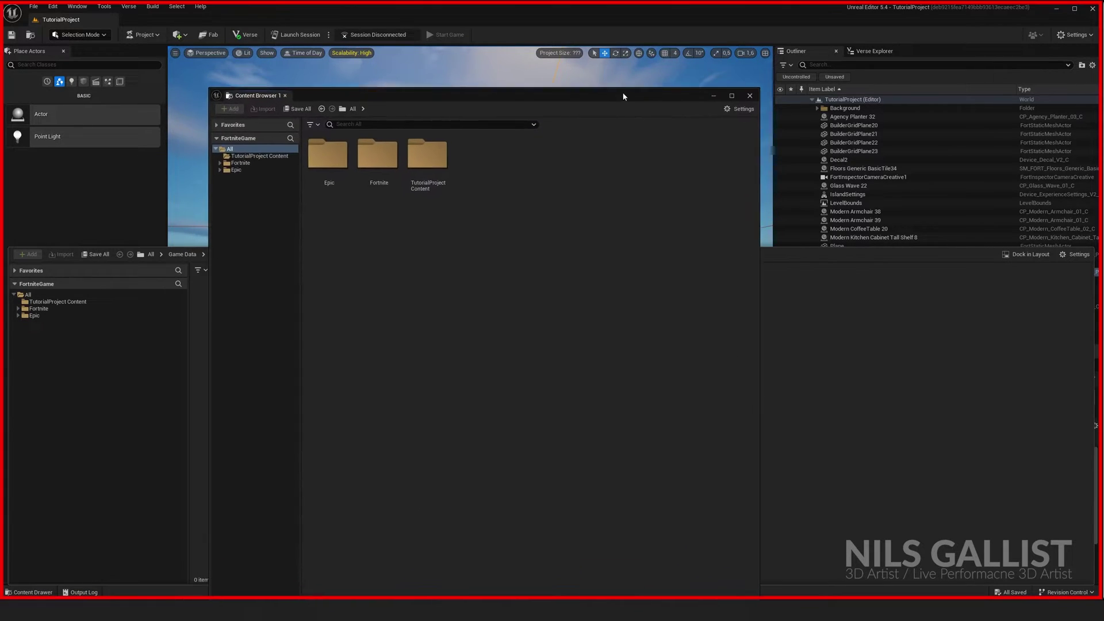
pyautogui.doubleClick(678, 95)
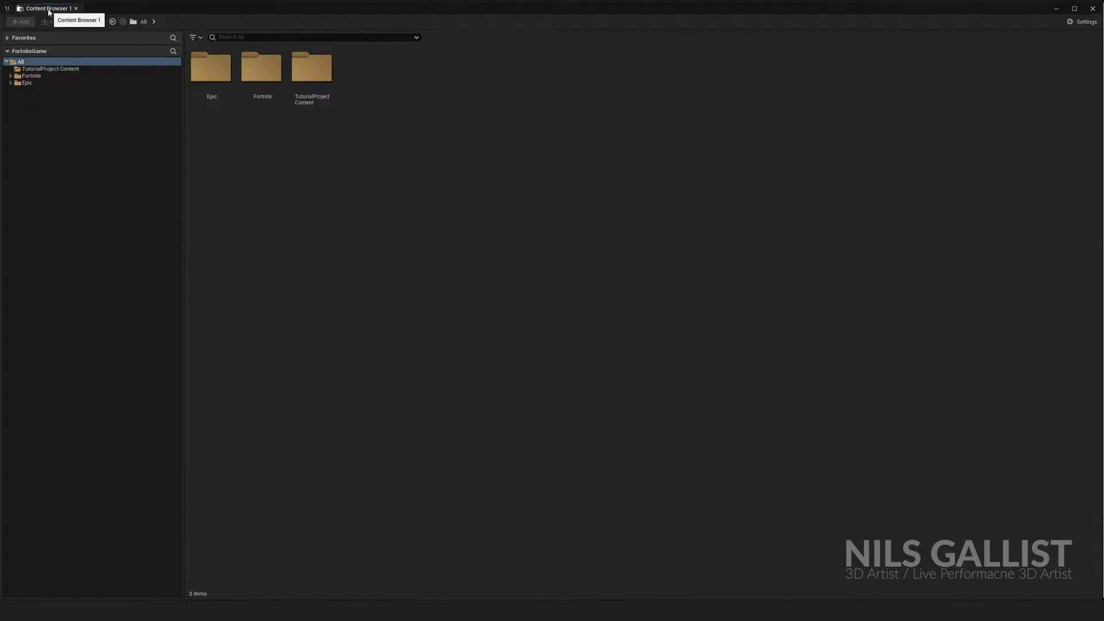
pyautogui.moveTo(49, 11); pyautogui.dragTo(464, 581)
pyautogui.moveTo(557, 544); pyautogui.dragTo(513, 549)
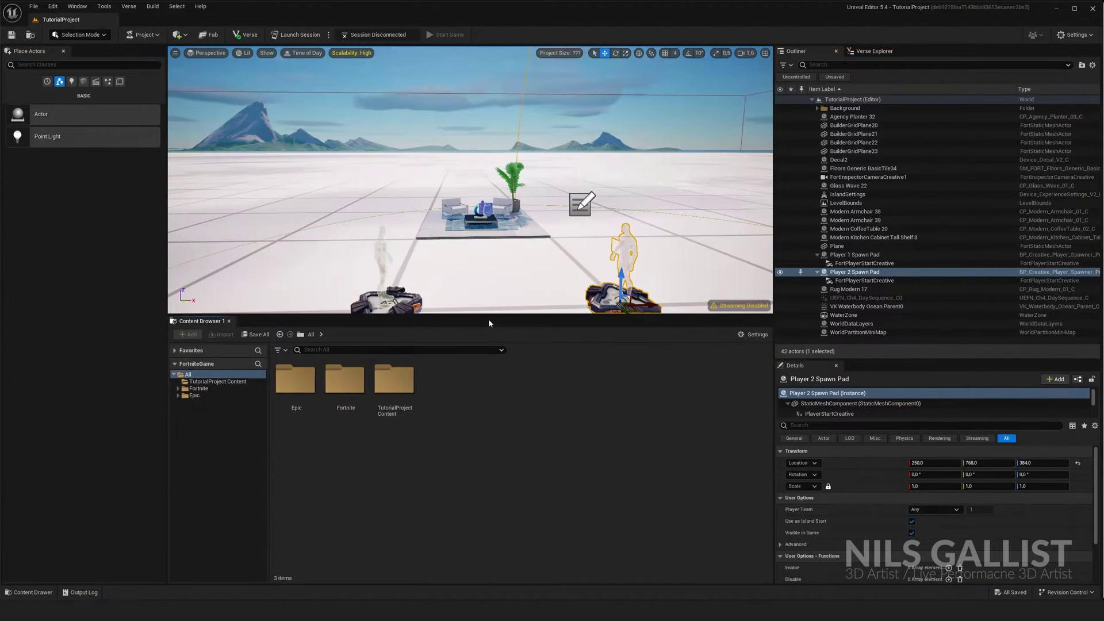
# Step: Enlarge the viewport by shrinking the Content Browser, Place Actors, Outliner and Details panels around it
pyautogui.moveTo(490, 315); pyautogui.dragTo(442, 390)
pyautogui.moveTo(168, 352); pyautogui.dragTo(73, 352)
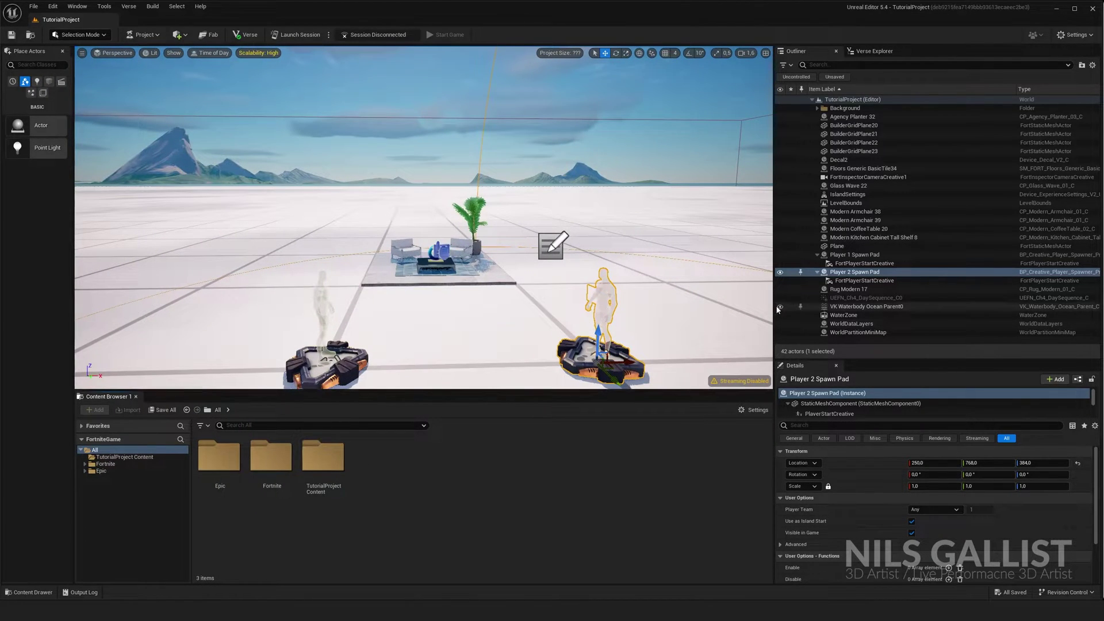
pyautogui.moveTo(774, 298); pyautogui.dragTo(912, 298)
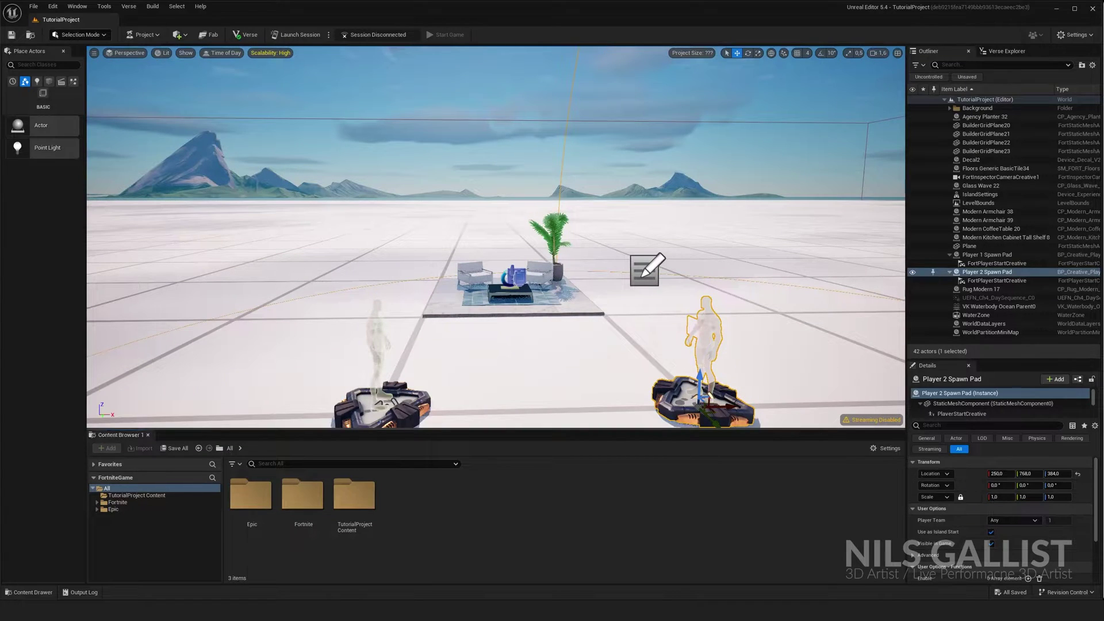
pyautogui.moveTo(496, 237); pyautogui.dragTo(519, 289, button='right')
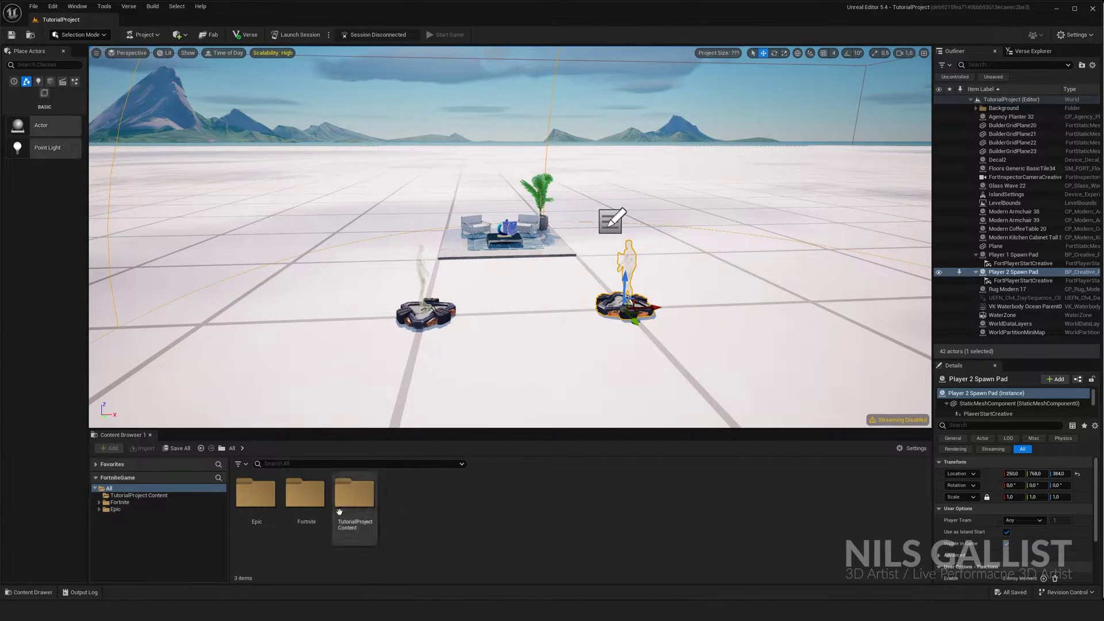
# Step: Open the Fortnite content folder, give the Content Browser more height and look through the subfolders
pyautogui.doubleClick(305, 494)
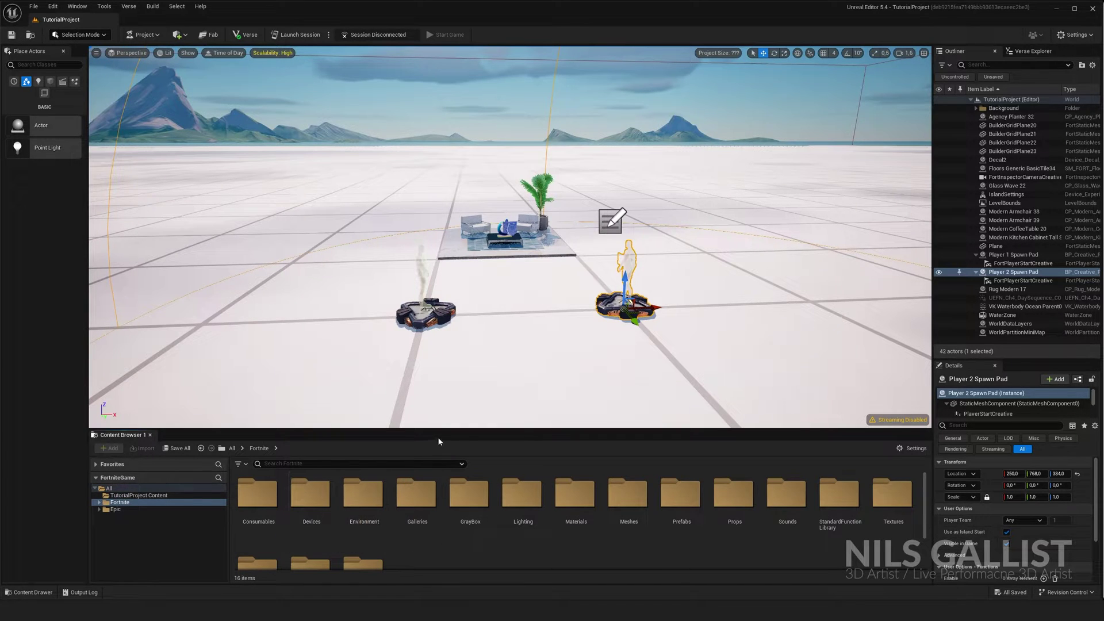
pyautogui.moveTo(445, 429); pyautogui.dragTo(455, 339)
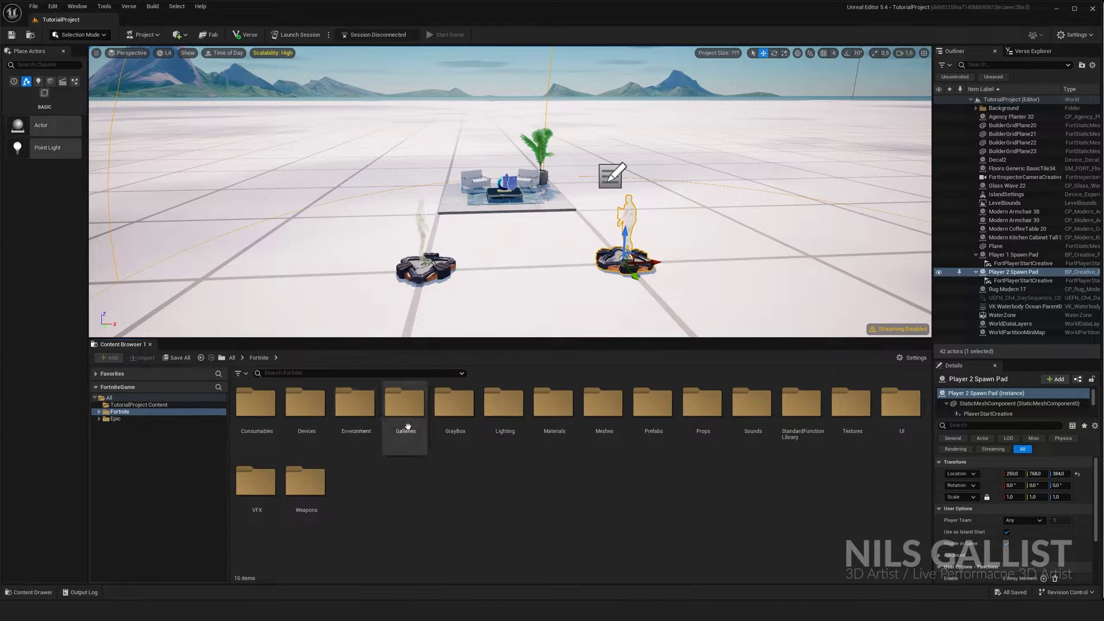
pyautogui.doubleClick(362, 417)
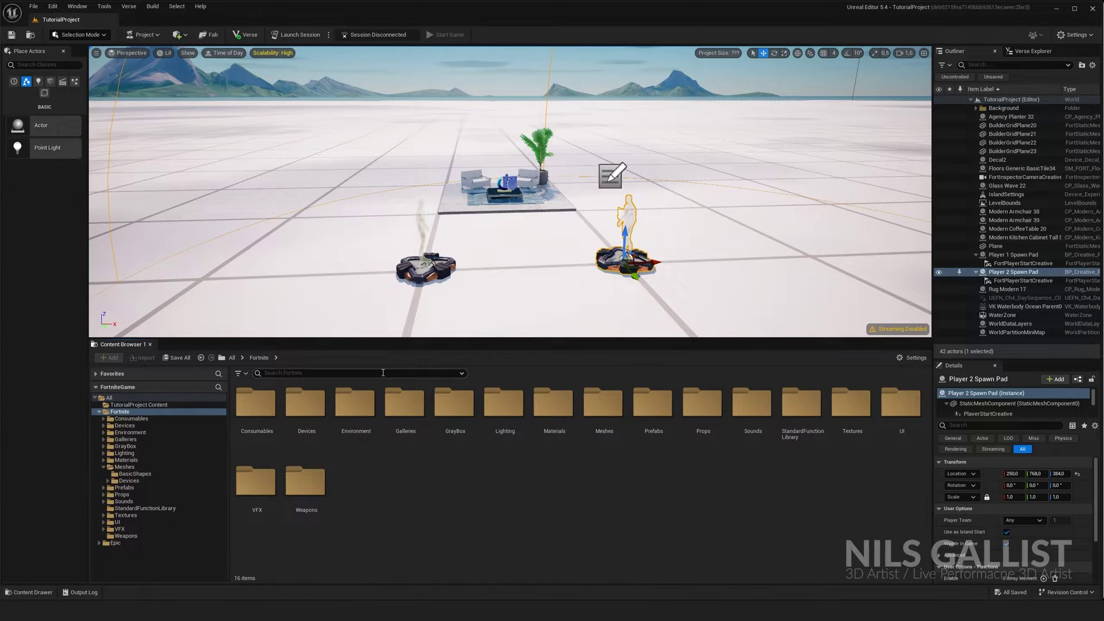
# Step: Filter the Fortnite content to static meshes and place a Cone on the ground between the two spawn pads
pyautogui.click(242, 374)
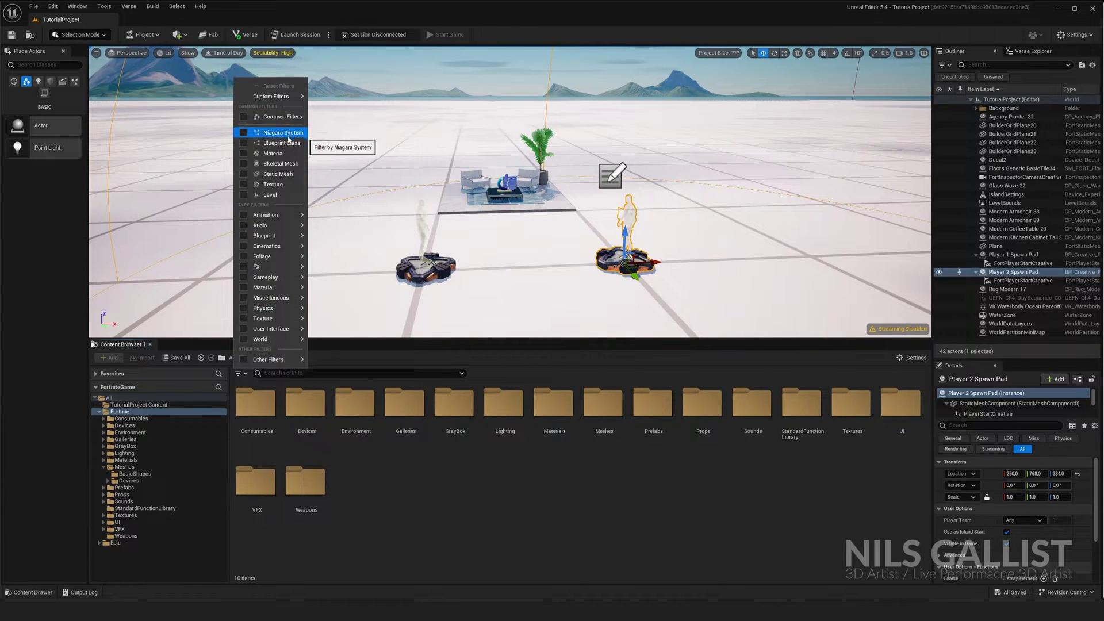
pyautogui.click(282, 174)
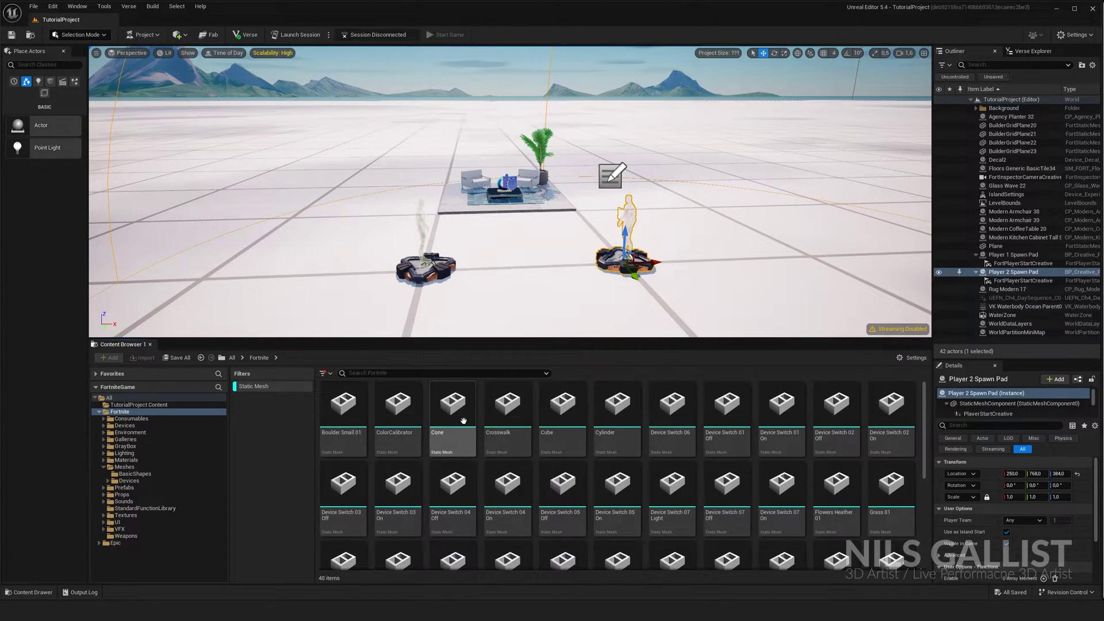
pyautogui.moveTo(463, 420); pyautogui.dragTo(552, 292)
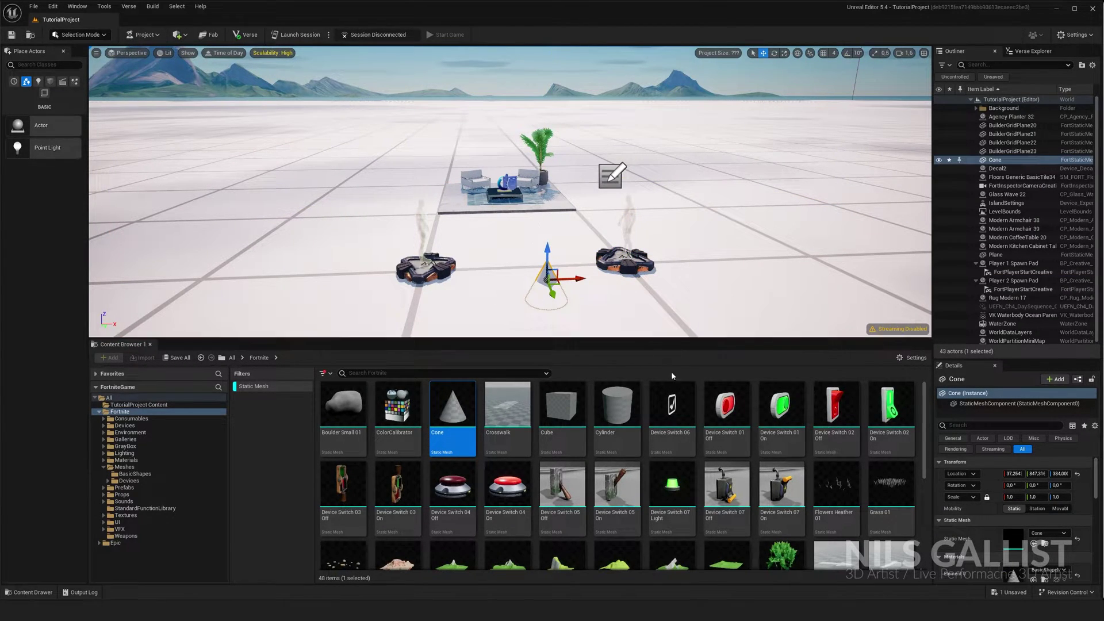
# Step: Place the Mountain Temperate 02 static mesh in the level beside the Player 2 Spawn Pad
pyautogui.scroll(-2, 661, 461)
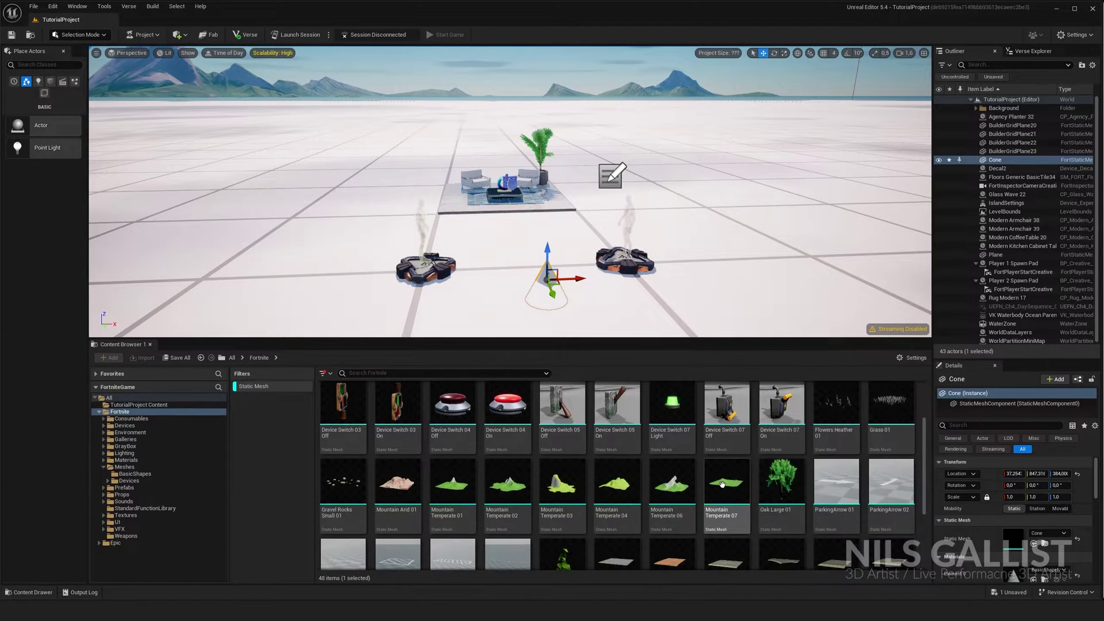
pyautogui.scroll(-1, 723, 485)
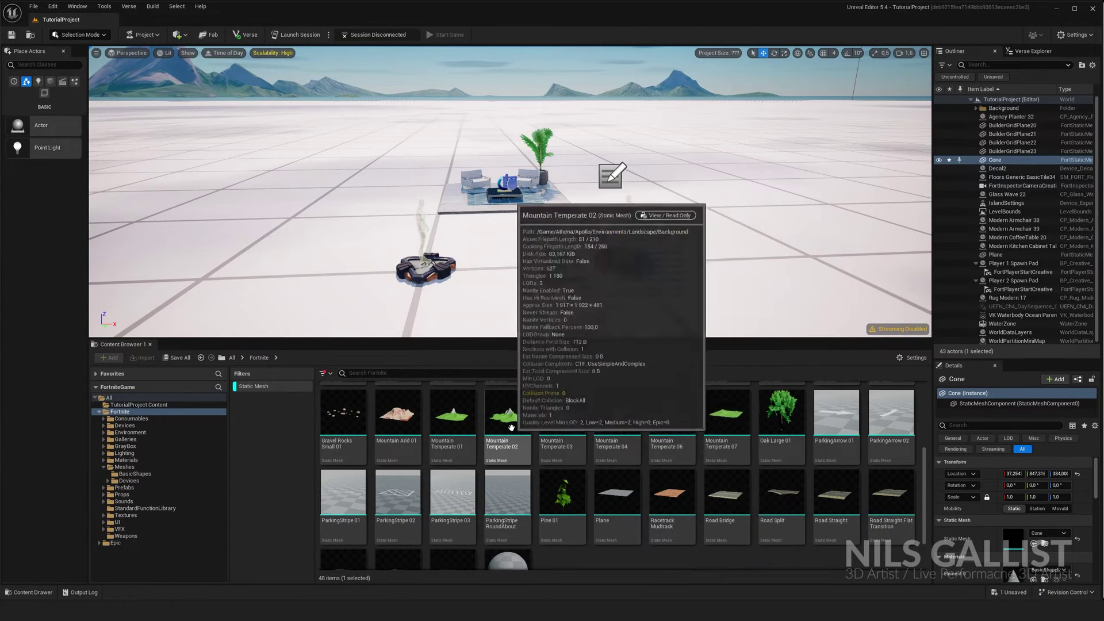
pyautogui.moveTo(508, 422); pyautogui.dragTo(767, 229)
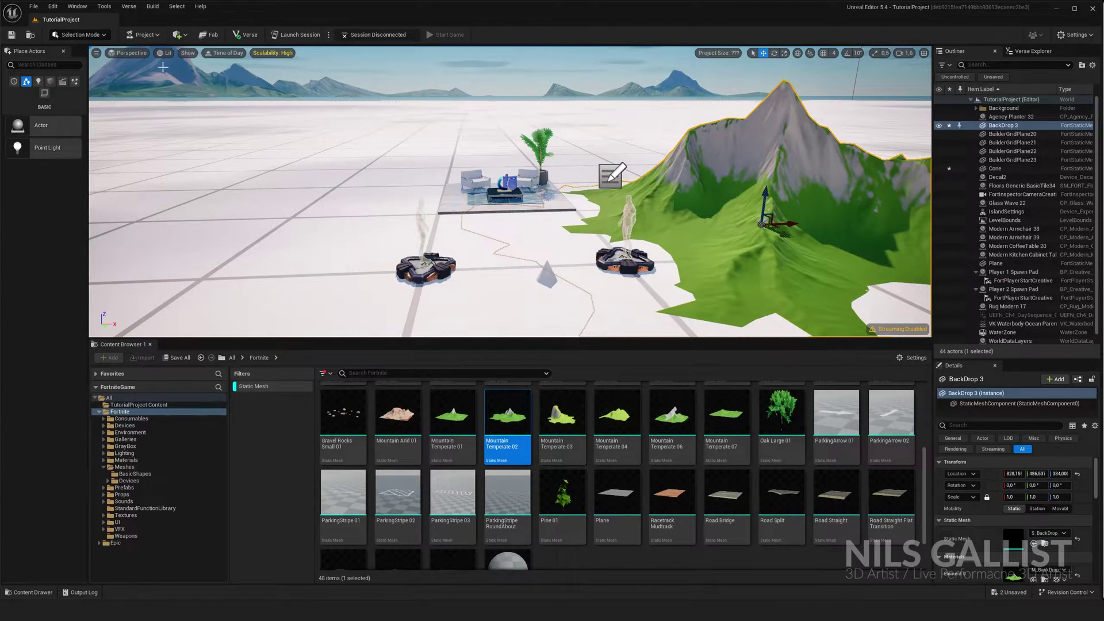
# Step: Turn off the Static Mesh filter and open the Prefabs folder in the Fortnite content
pyautogui.scroll(3, 460, 403)
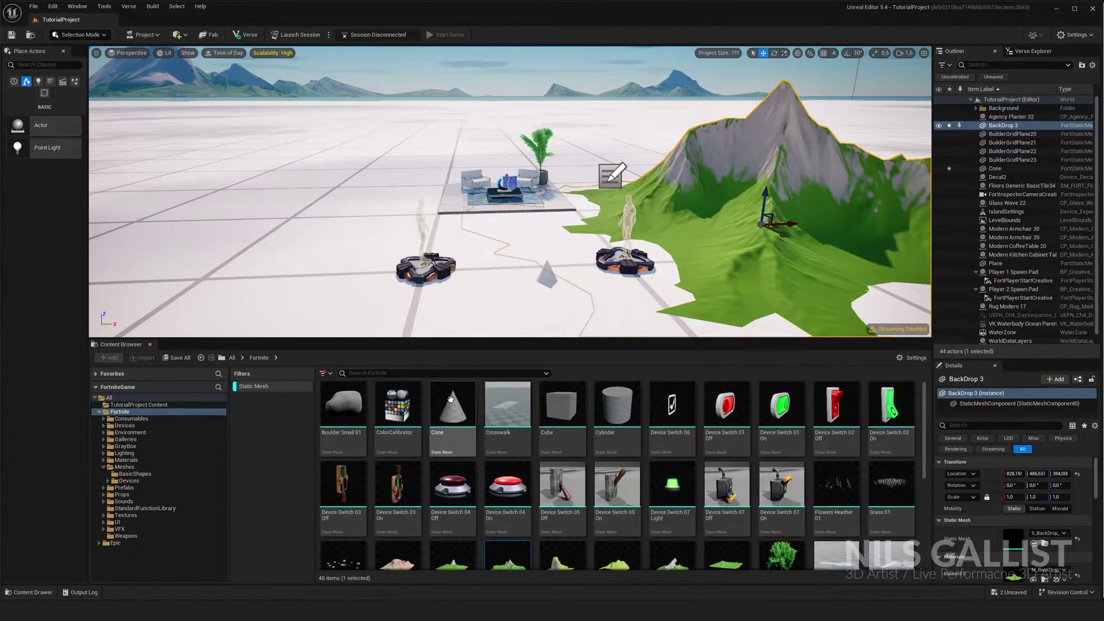
pyautogui.click(297, 387)
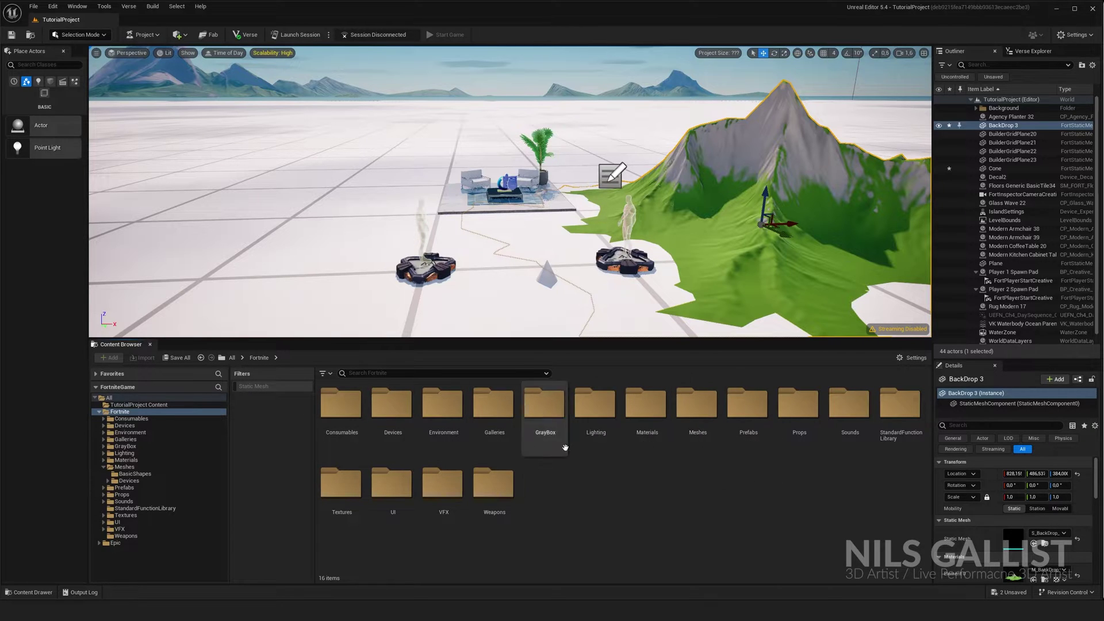
pyautogui.doubleClick(748, 408)
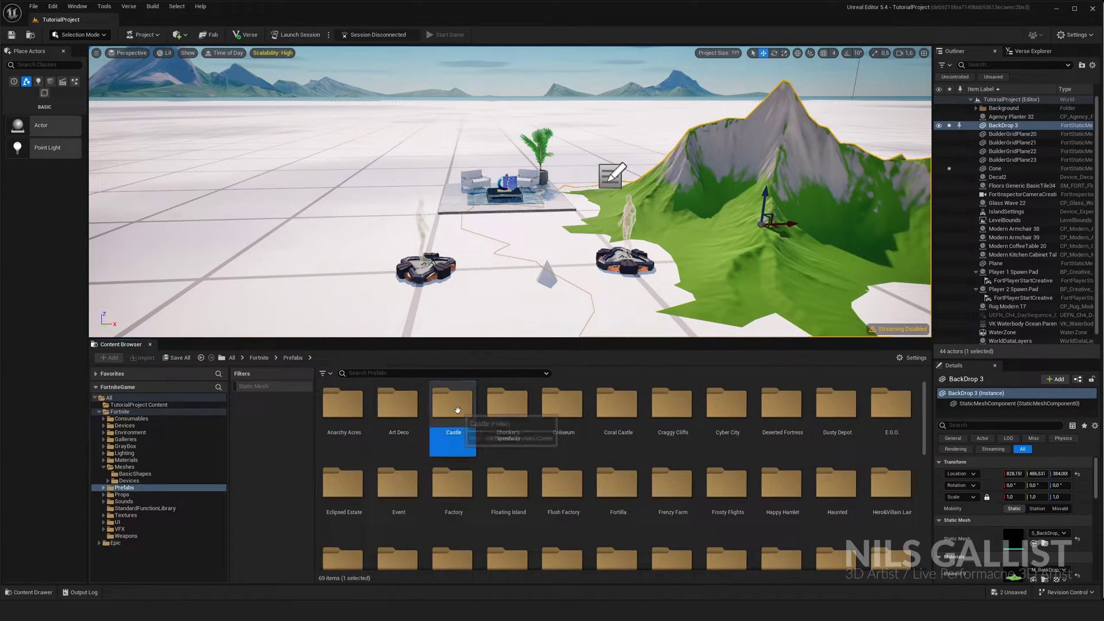
# Step: Place the Castle Fort prefab from the Castle folder in the level and look through the Factory prefabs
pyautogui.doubleClick(454, 407)
pyautogui.moveTo(545, 405); pyautogui.dragTo(403, 189)
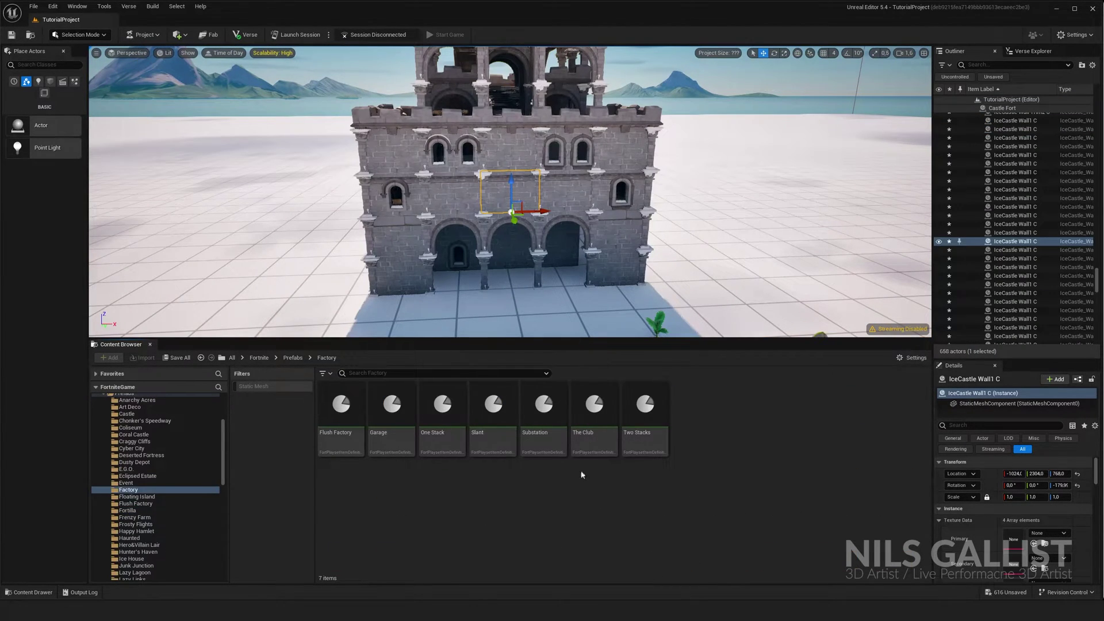
pyautogui.rightClick(453, 413)
pyautogui.click(637, 519)
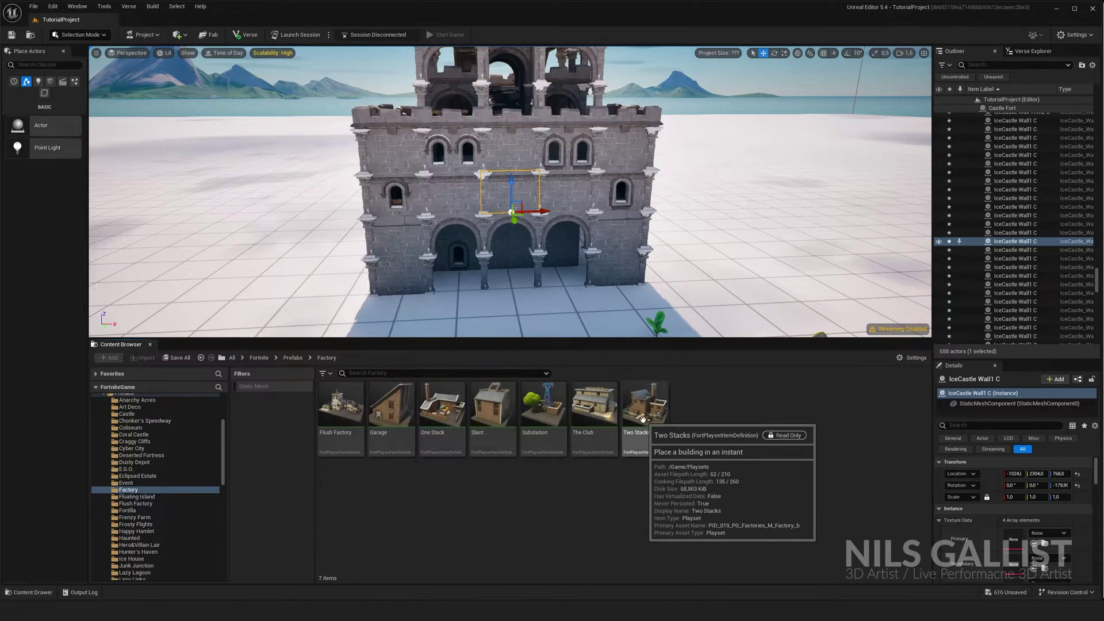
pyautogui.hotkey('alt', 'Left')
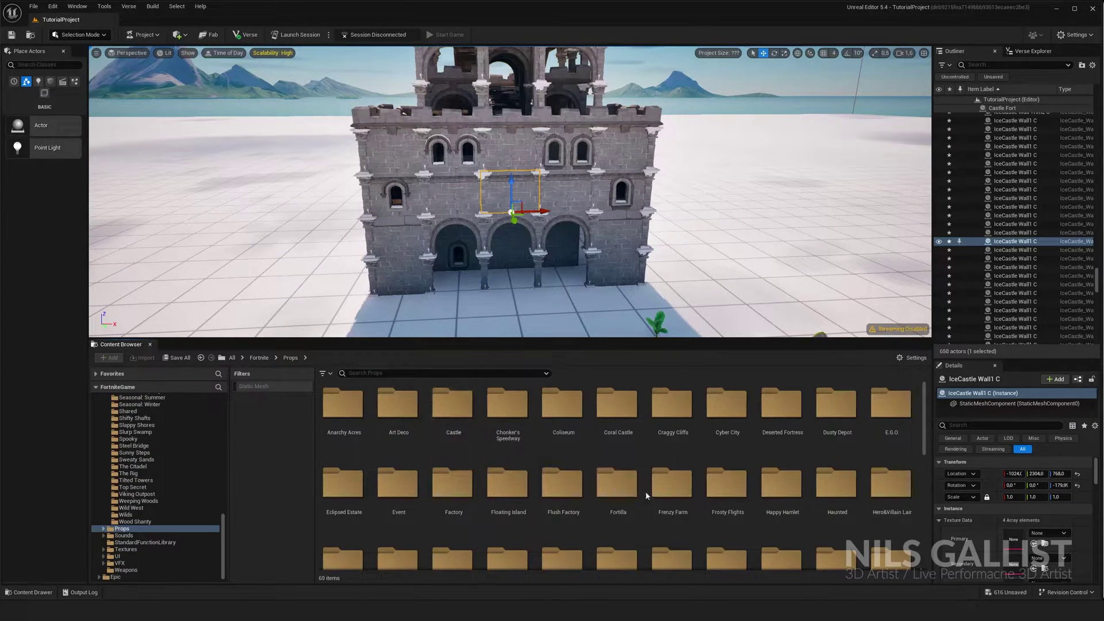
# Step: Open the Fortilla folder in the Fortnite Props and place Barn Roof Metal A against the castle's upper front corner
pyautogui.doubleClick(622, 489)
pyautogui.rightClick(545, 429)
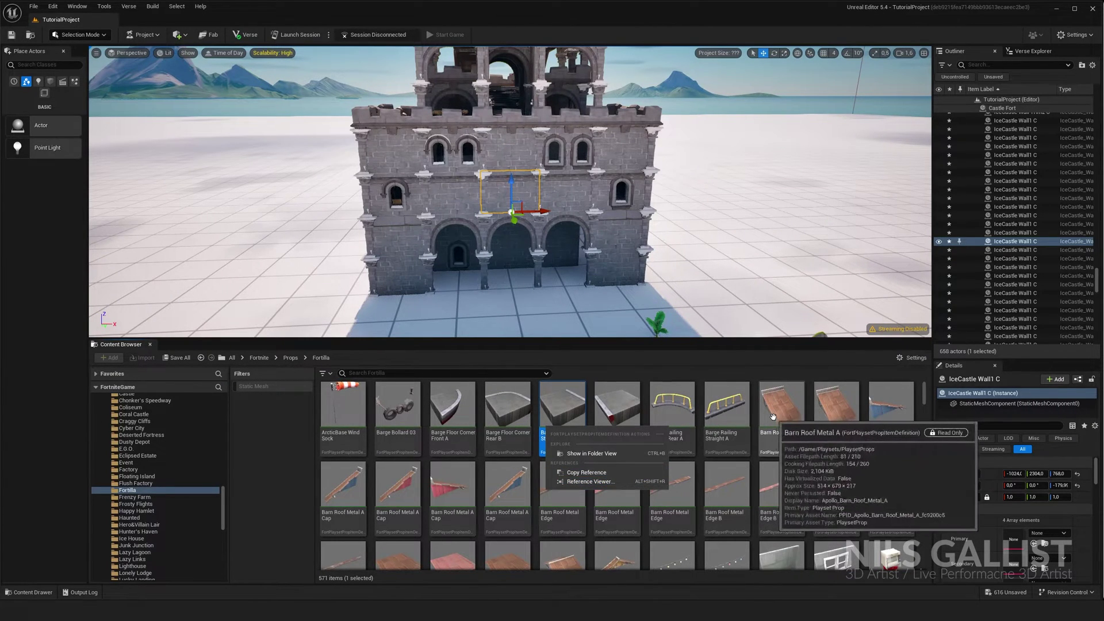
pyautogui.click(766, 432)
pyautogui.moveTo(768, 428); pyautogui.dragTo(628, 153)
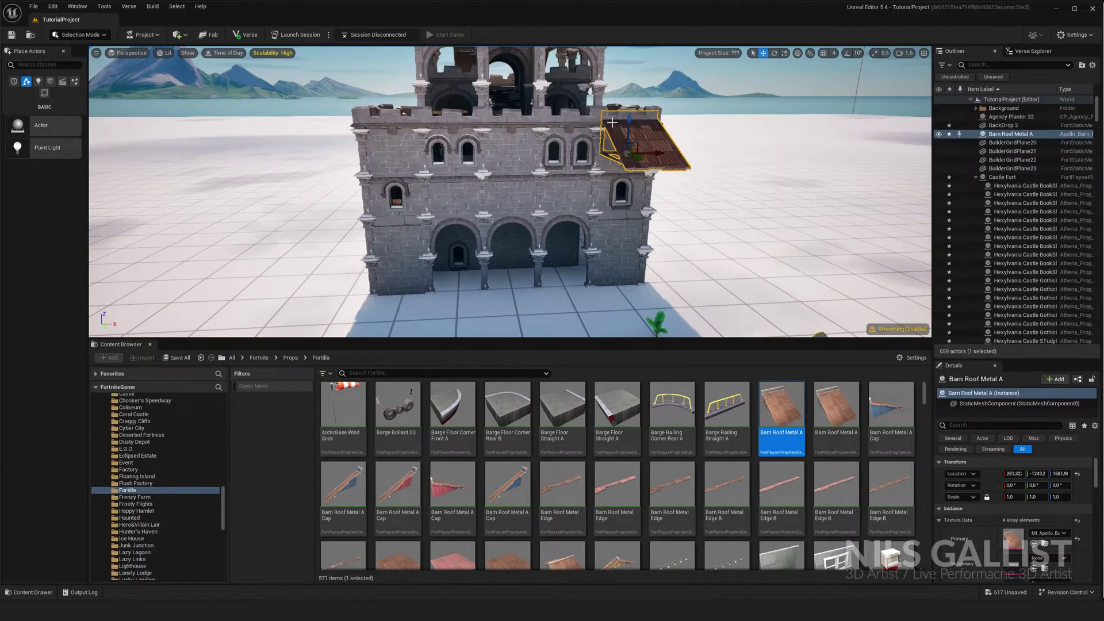
# Step: Delete the castle battlement piece above the barn roof and select the barn roof
pyautogui.click(623, 113)
pyautogui.press('Delete')
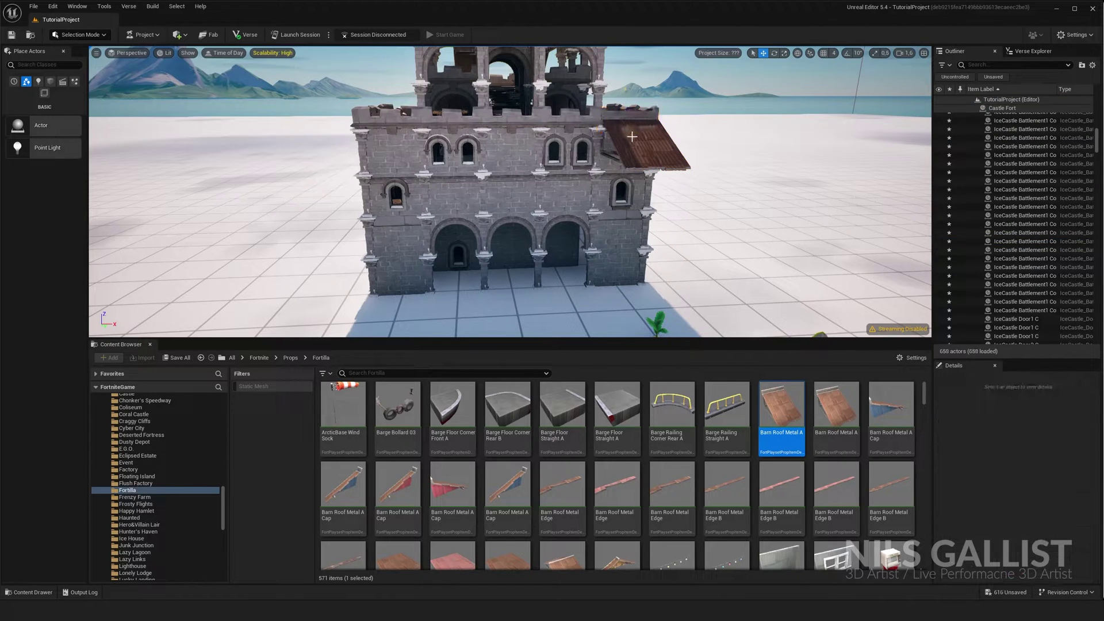
pyautogui.click(650, 132)
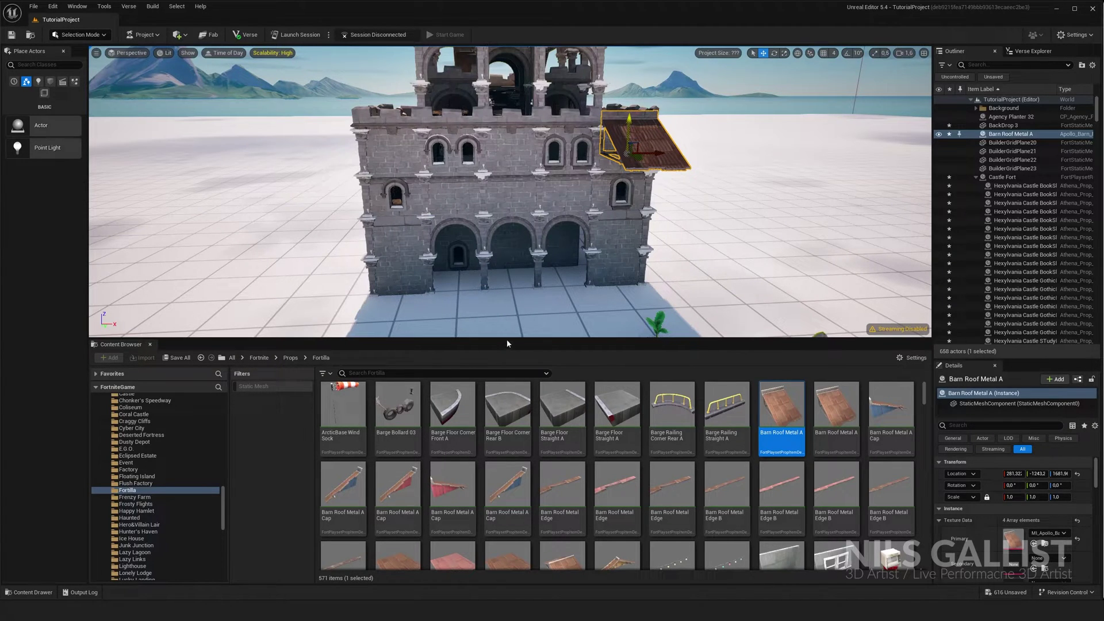
# Step: Enlarge the Content Browser to look through the Fortnite Devices folder, then give the viewport its height back
pyautogui.moveTo(506, 339); pyautogui.dragTo(299, 195)
pyautogui.click(258, 209)
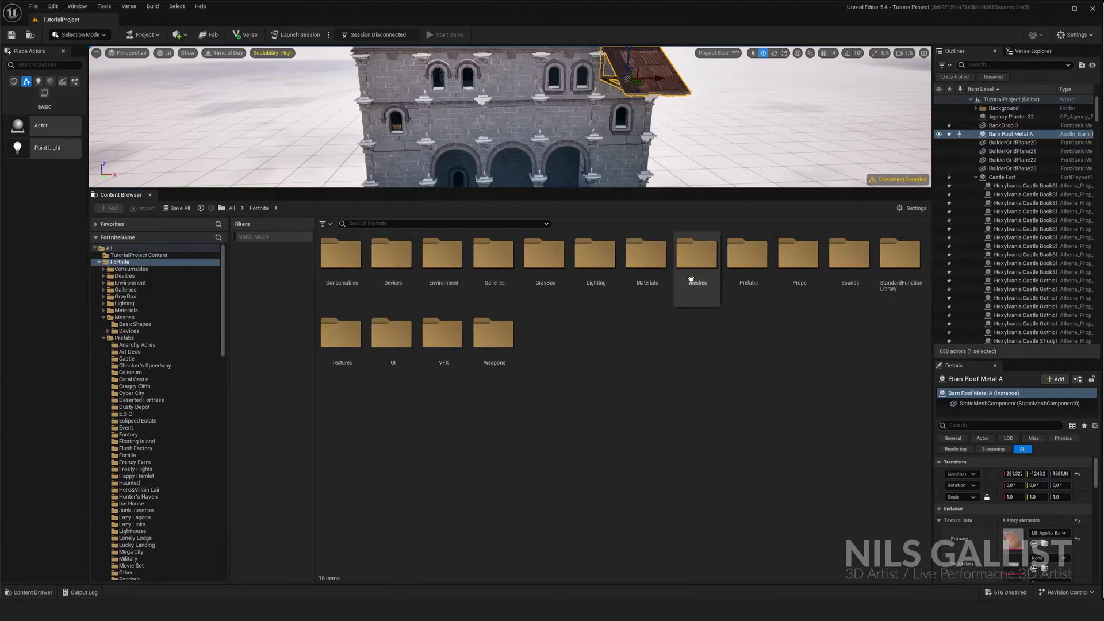
pyautogui.doubleClick(397, 253)
pyautogui.click(526, 345)
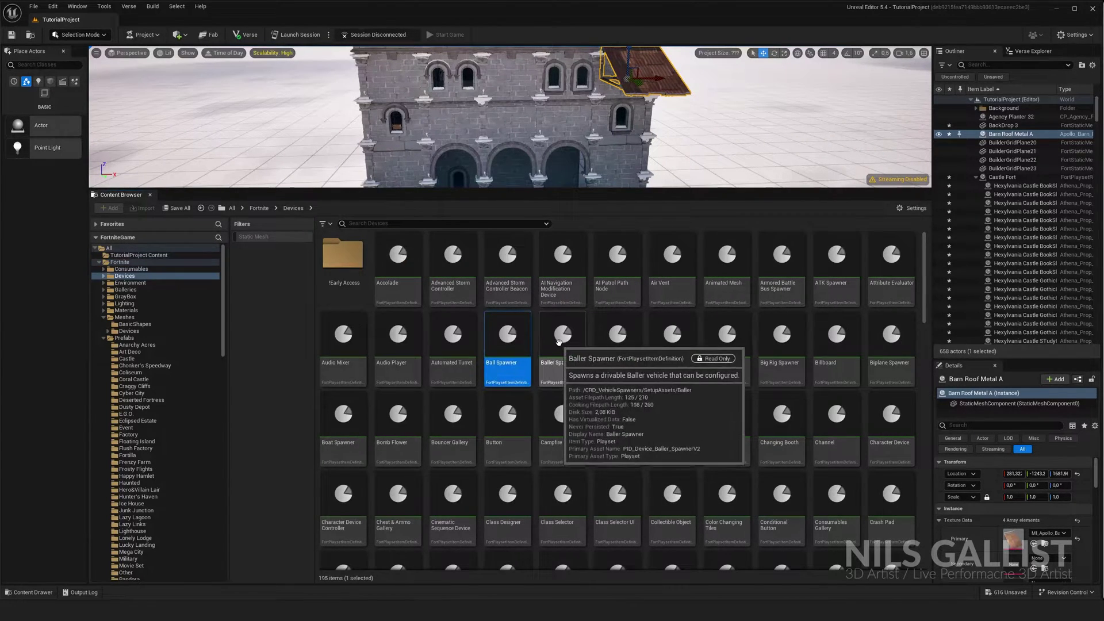
pyautogui.rightClick(502, 277)
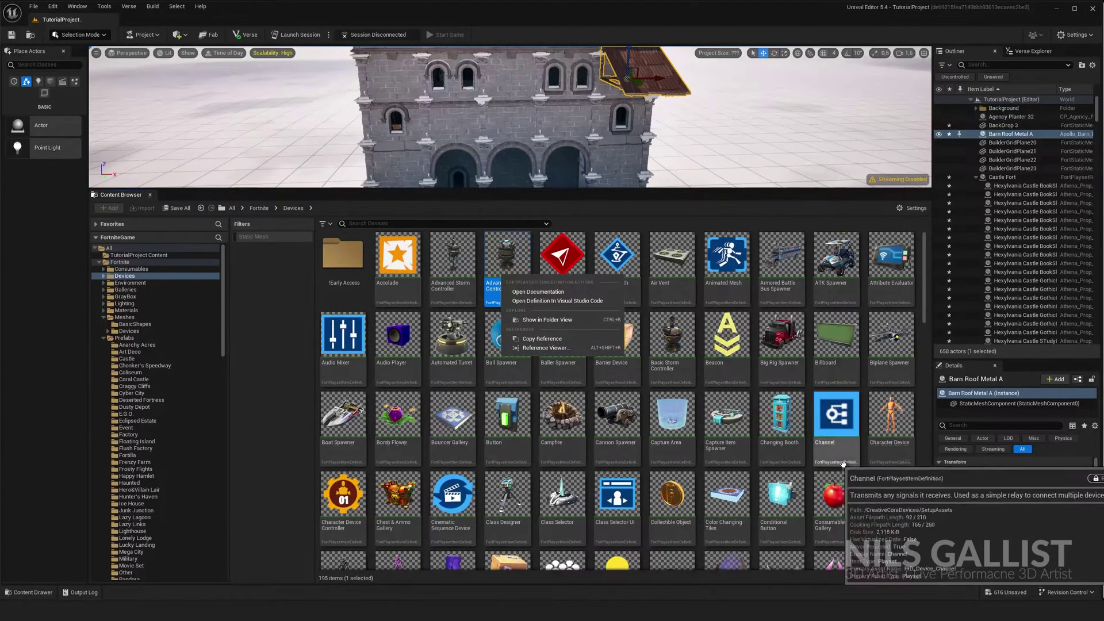
pyautogui.click(891, 417)
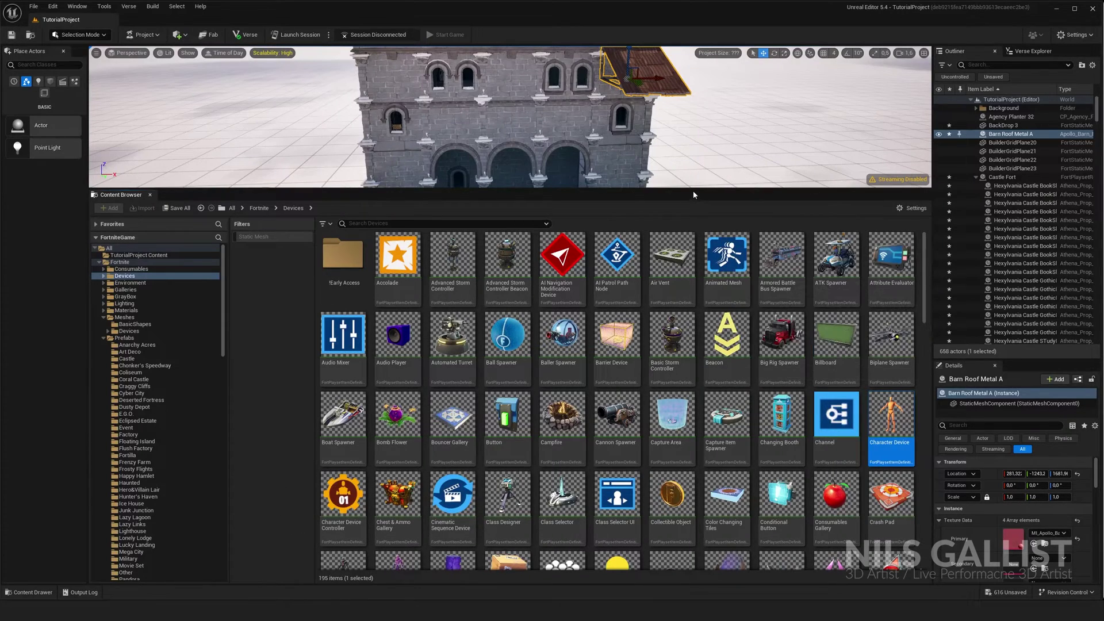
pyautogui.moveTo(693, 191); pyautogui.dragTo(669, 439)
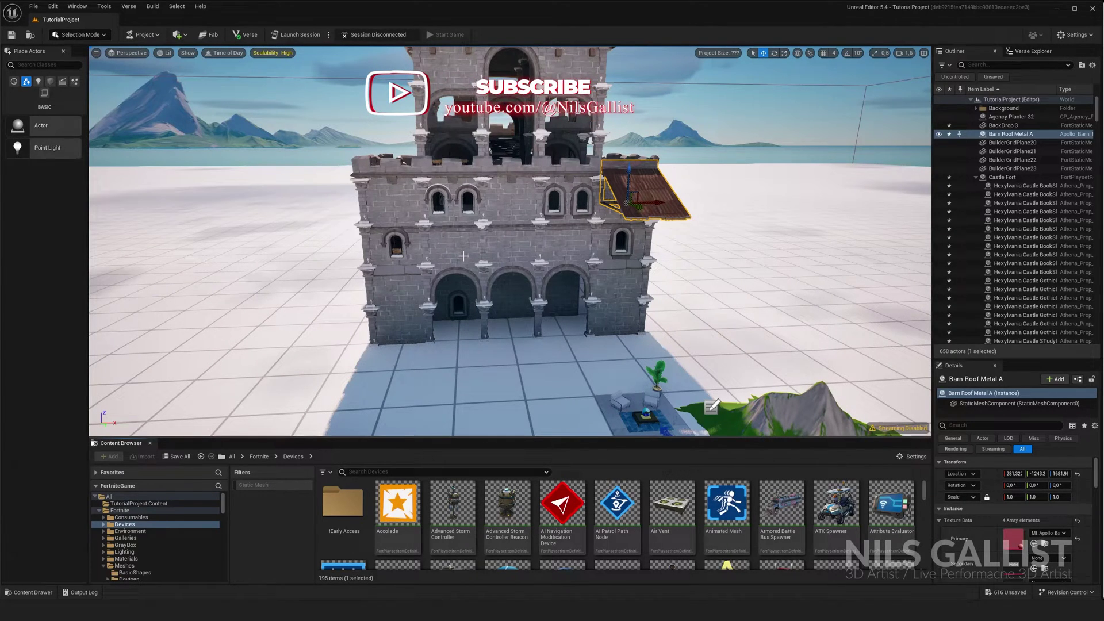
# Step: Save the project and launch a session to test the level in Fortnite
pyautogui.hotkey('ctrl', 's')
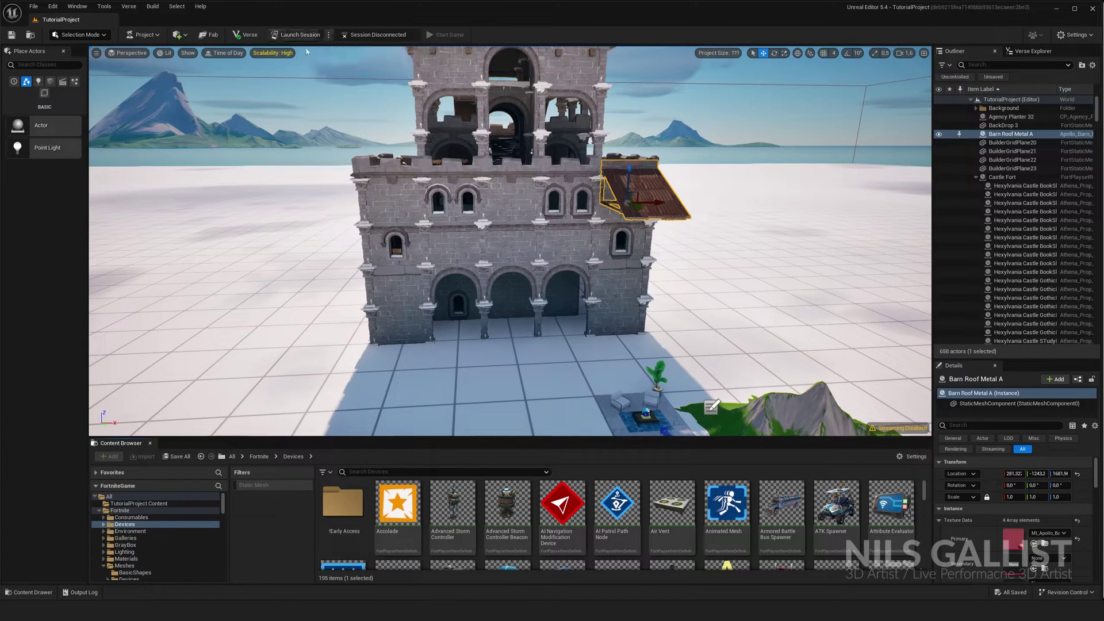
pyautogui.click(318, 36)
pyautogui.click(300, 36)
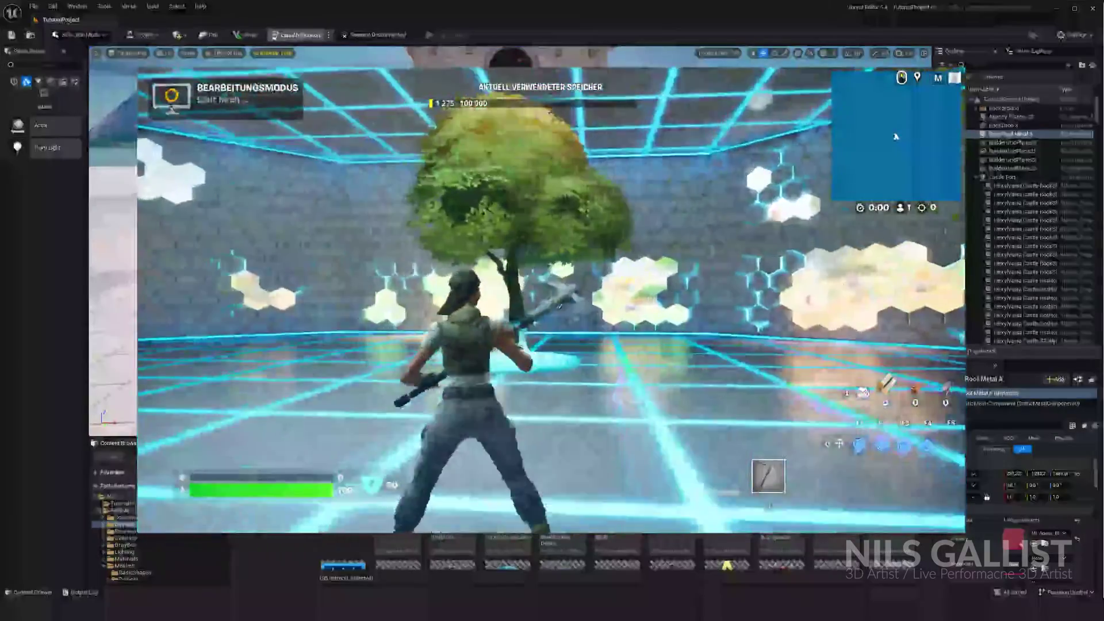
pyautogui.press('a')
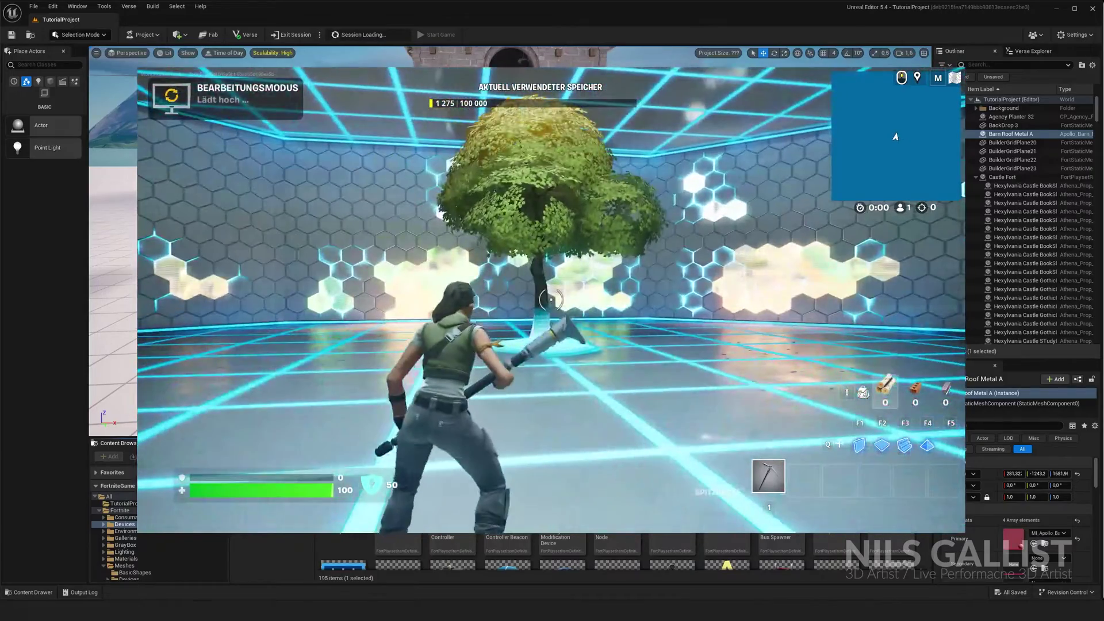
pyautogui.press('w')
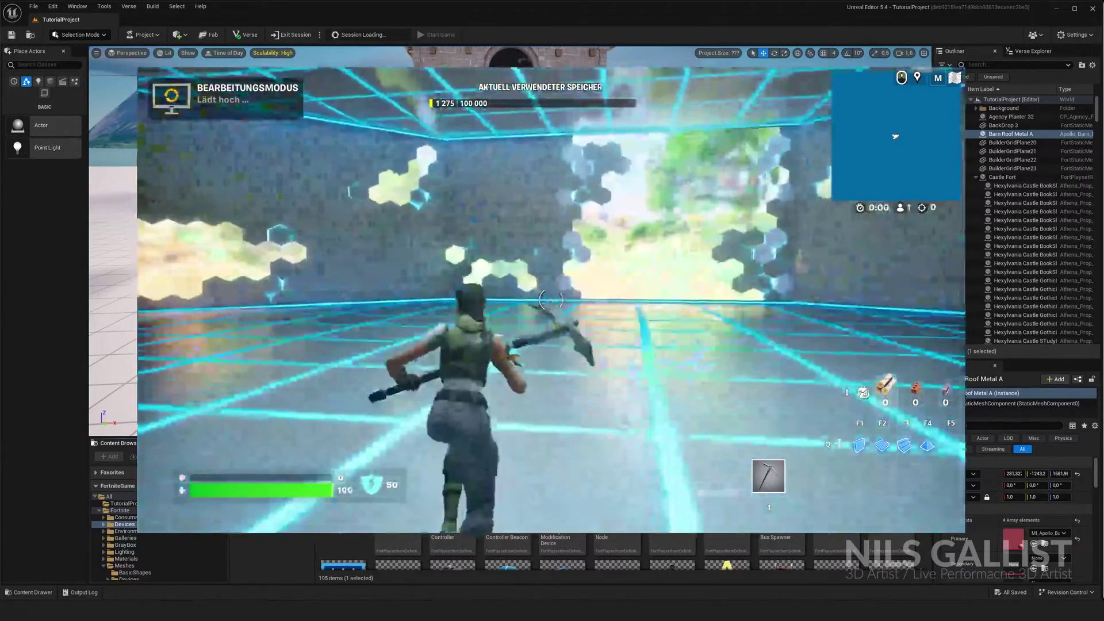
pyautogui.press('w')
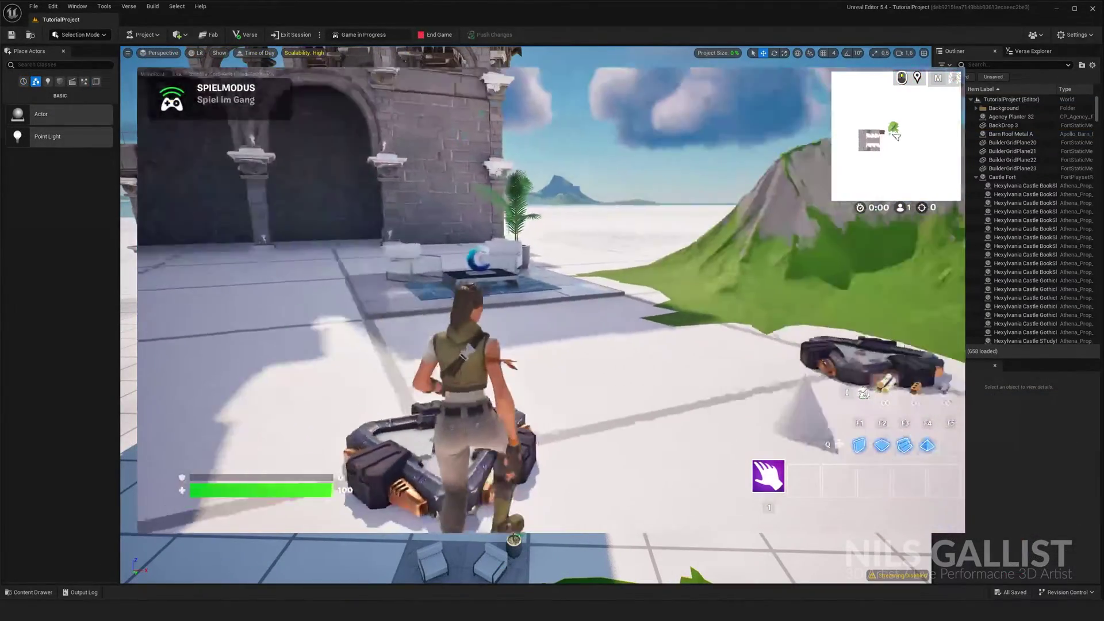
# Step: Walk the character around the running game to examine the spawn pads, mountain, castle and attached barn roof
pyautogui.press('d')
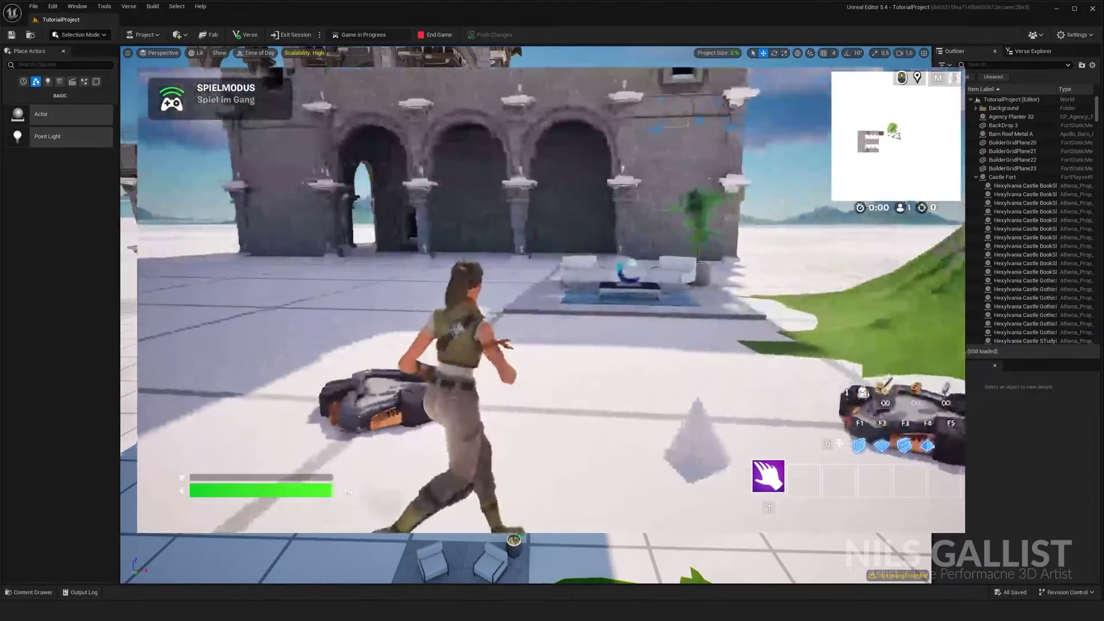
pyautogui.press('d')
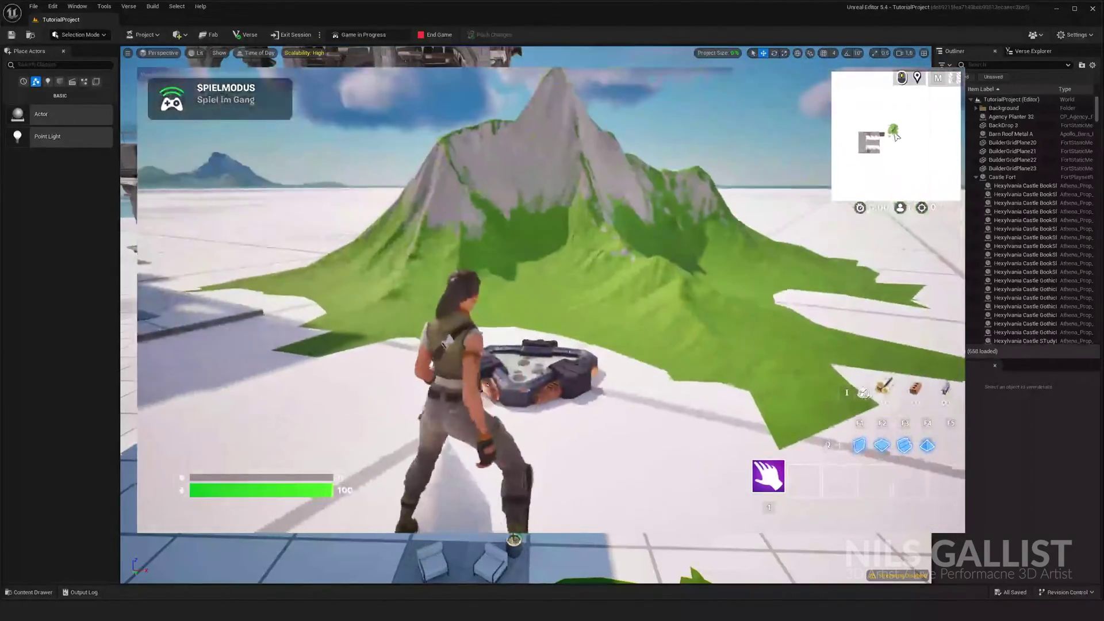
pyautogui.press('w')
pyautogui.press('w')
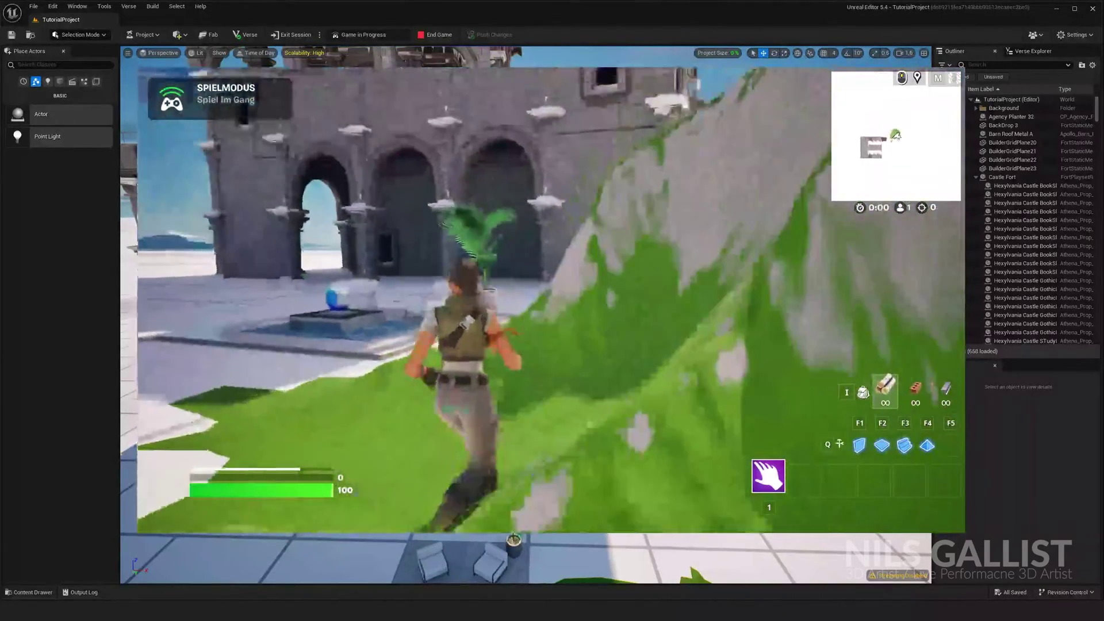
pyautogui.press('w')
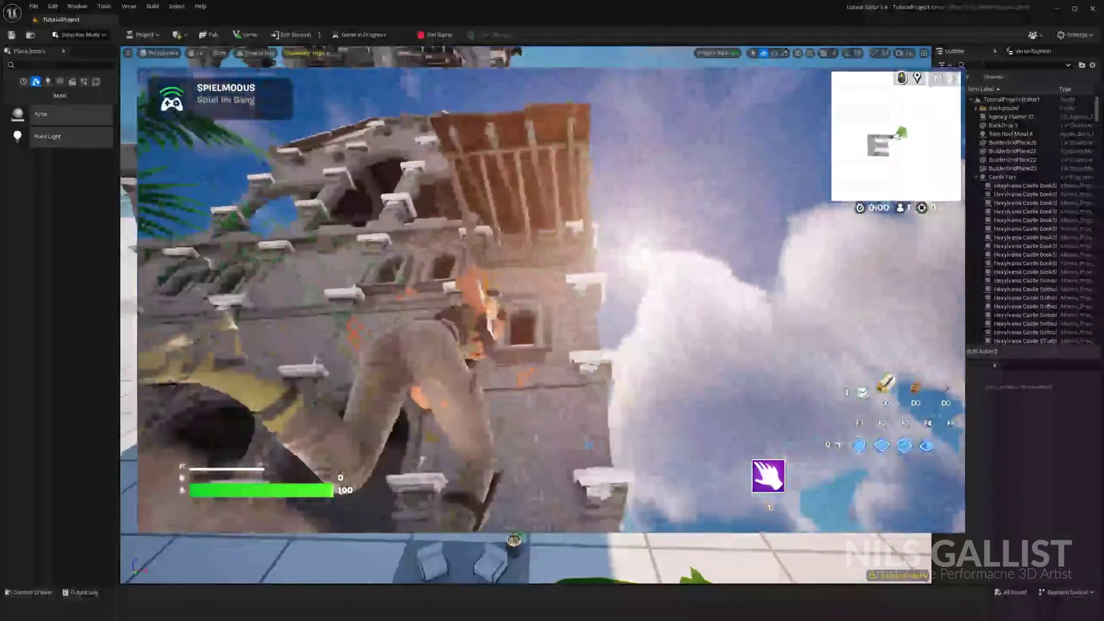
pyautogui.hotkey('shift', 'w')
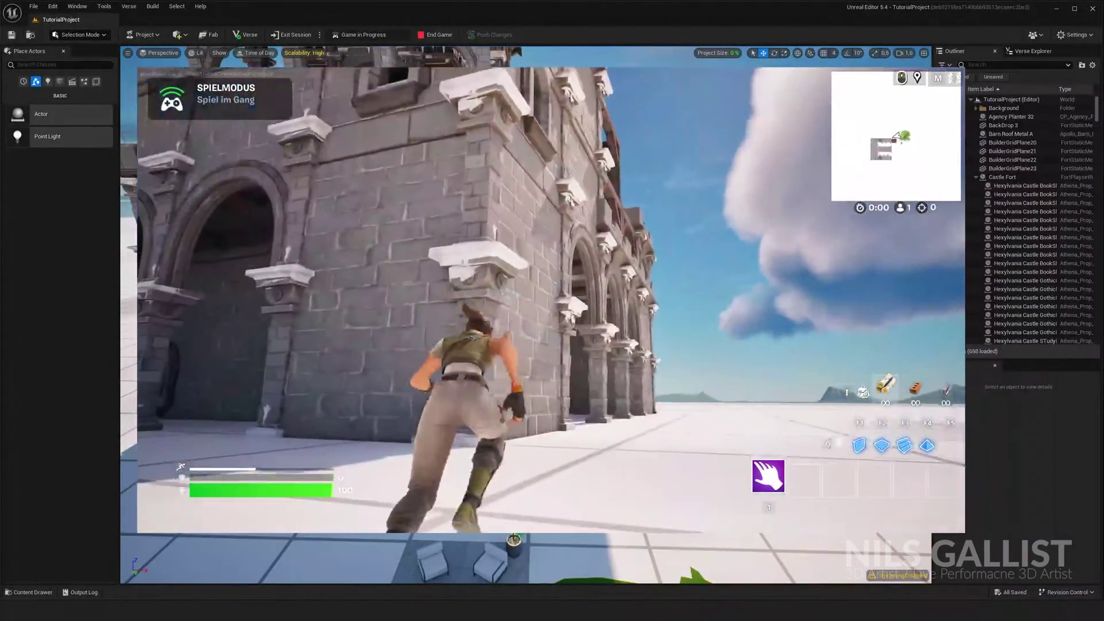
pyautogui.press('space')
pyautogui.press('w')
pyautogui.press('a')
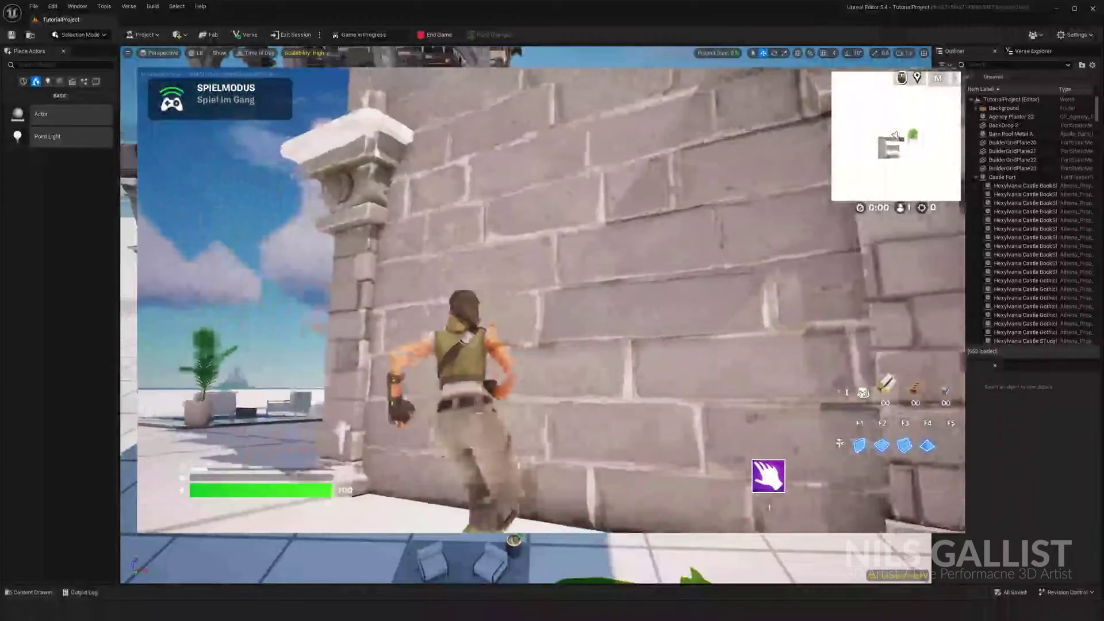
pyautogui.press('s')
pyautogui.press('a')
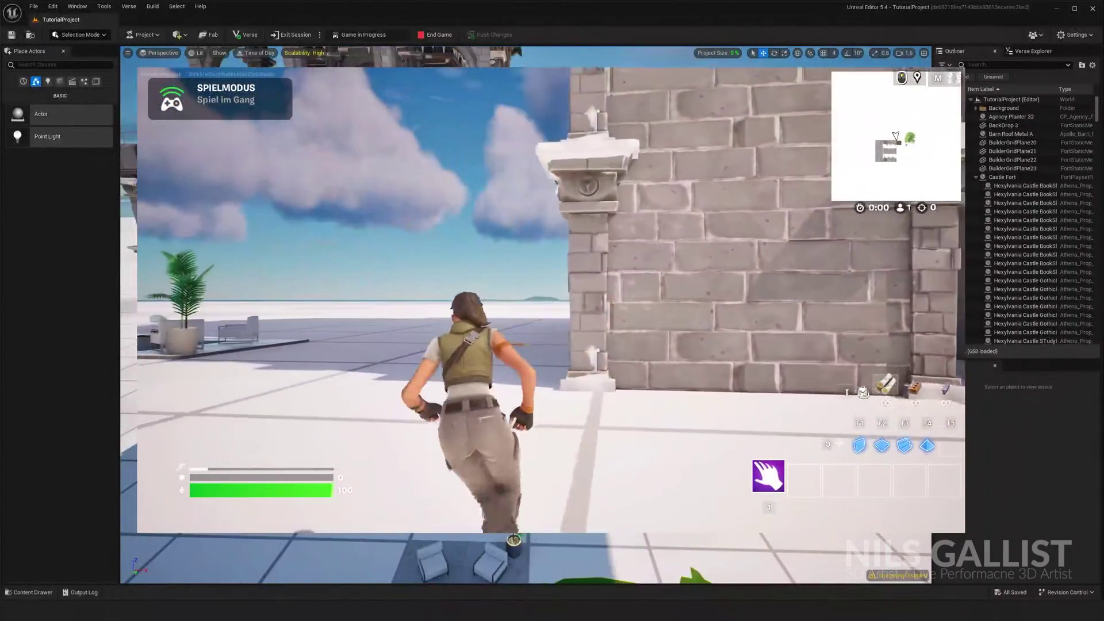
pyautogui.press('w')
# Step: End the running game and, in edit mode, start flying with phasing turned on
pyautogui.press('Escape')
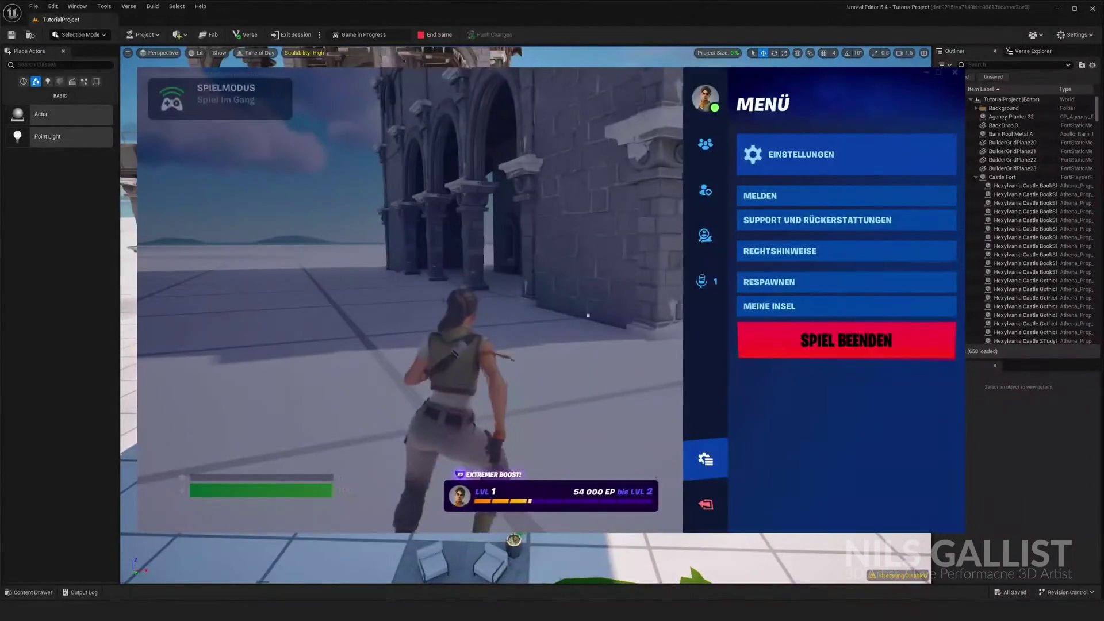
pyautogui.click(860, 349)
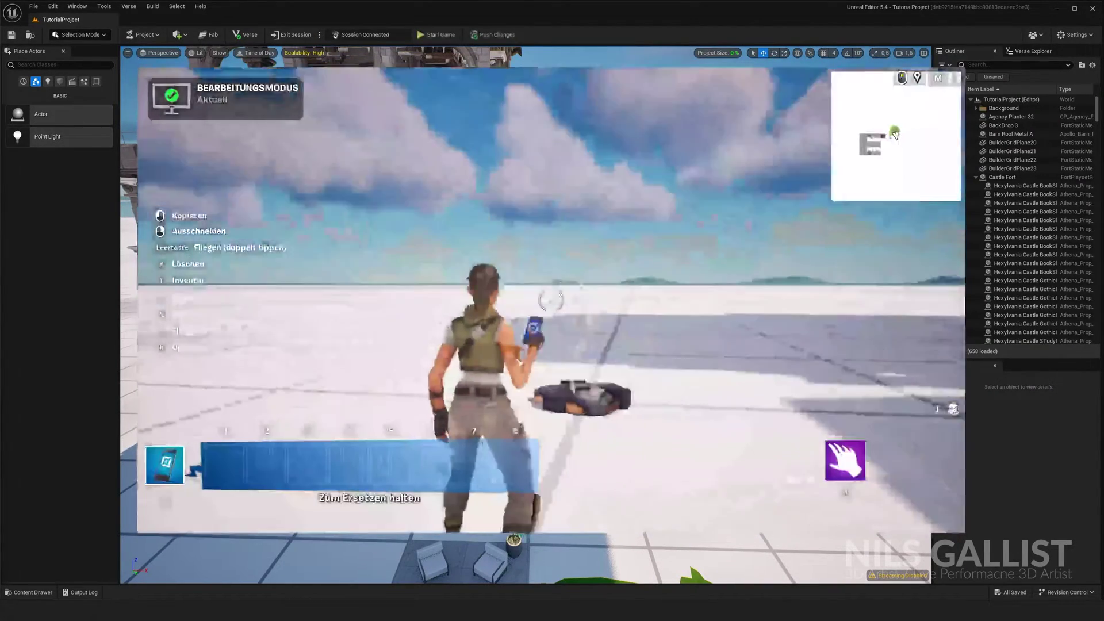
pyautogui.press('w')
pyautogui.press('space')
pyautogui.press('space')
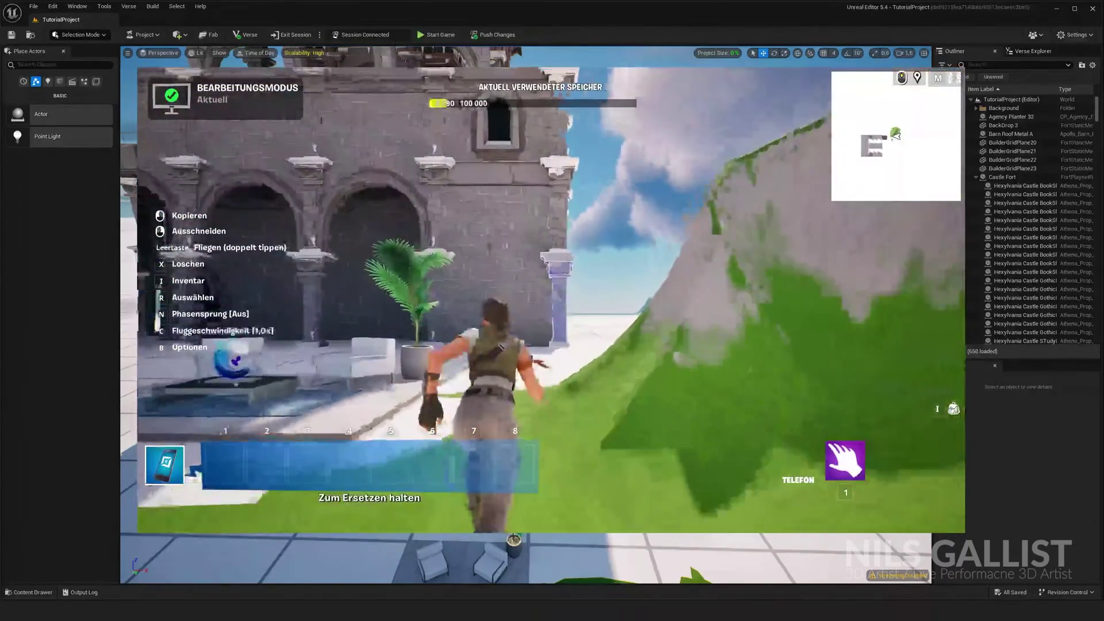
pyautogui.press('n')
# Step: Fly around the castle in edit mode to inspect the barn roof, battlements and upper floors
pyautogui.press('shift')
pyautogui.press('d')
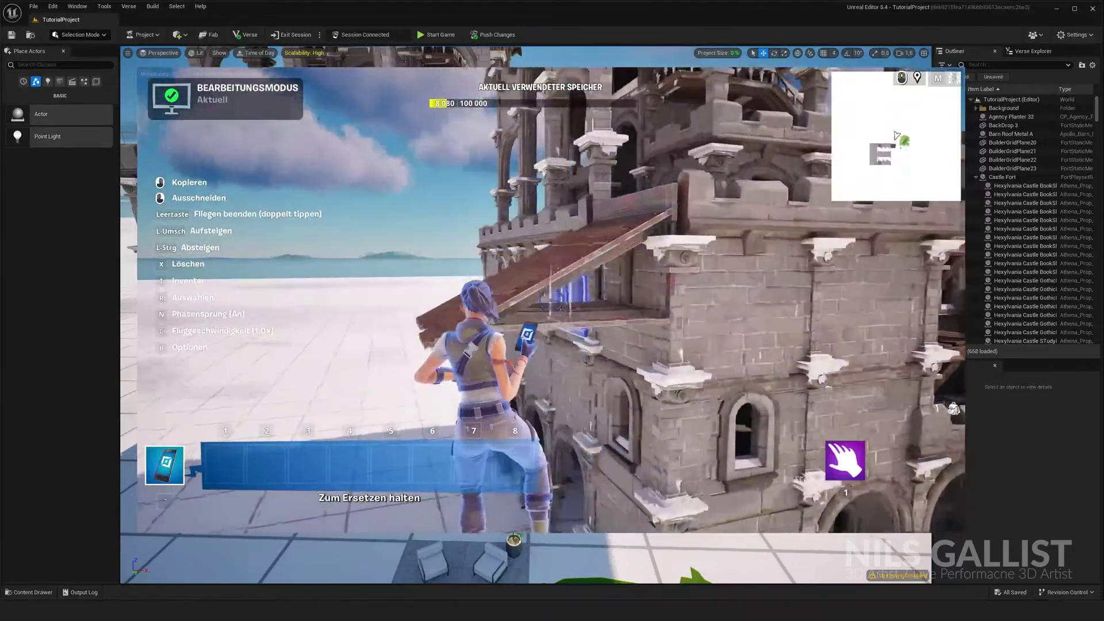
pyautogui.press('a')
pyautogui.press('a')
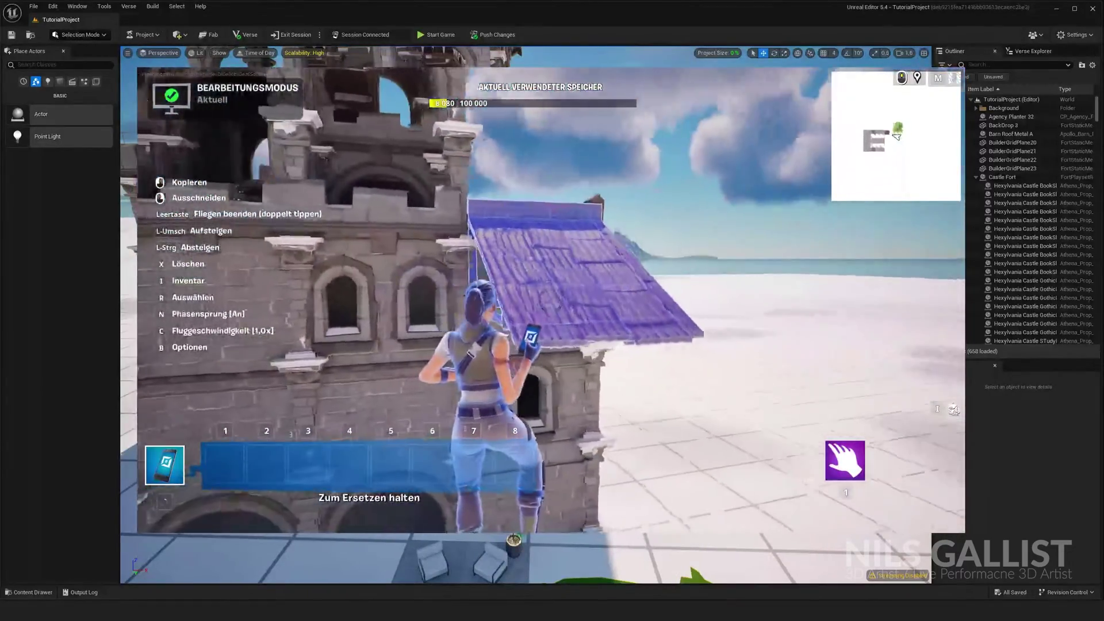
pyautogui.press('s')
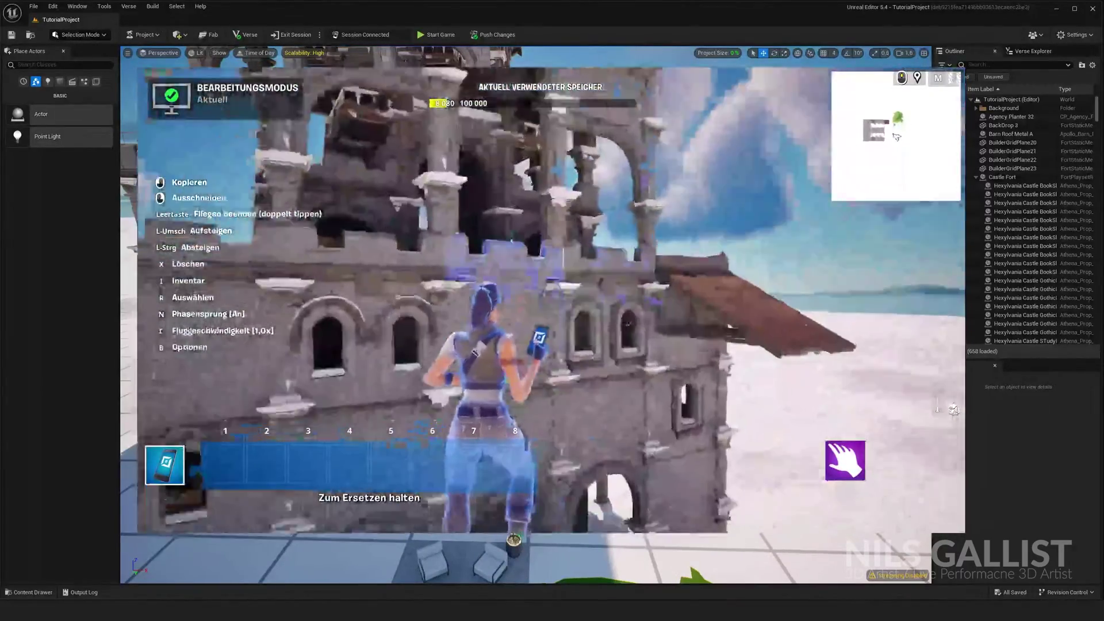
pyautogui.press('shift')
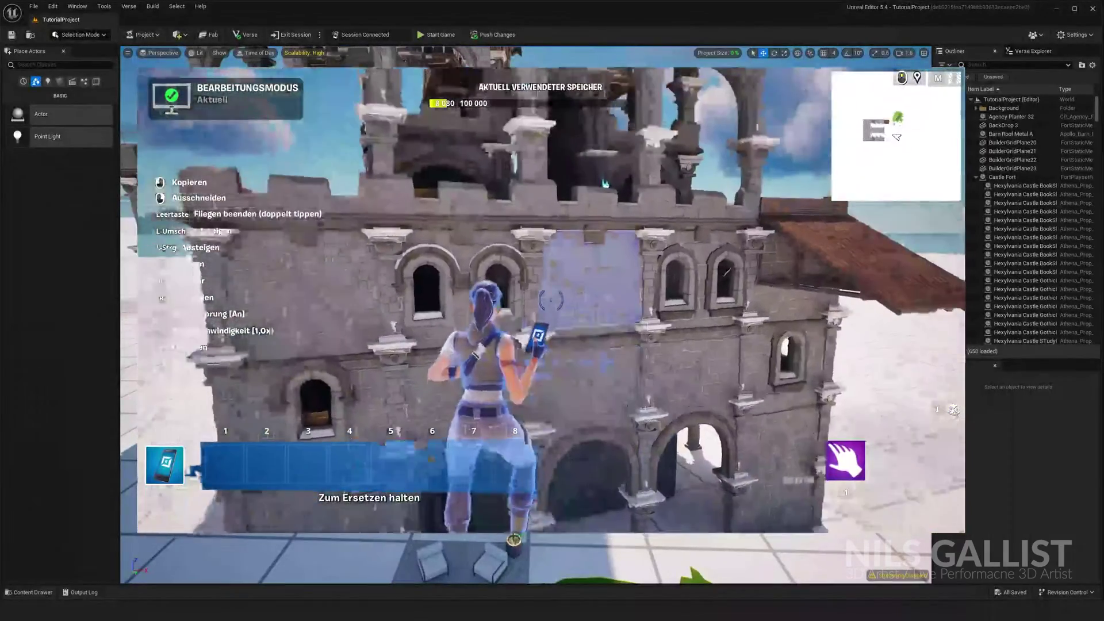
pyautogui.press('Escape')
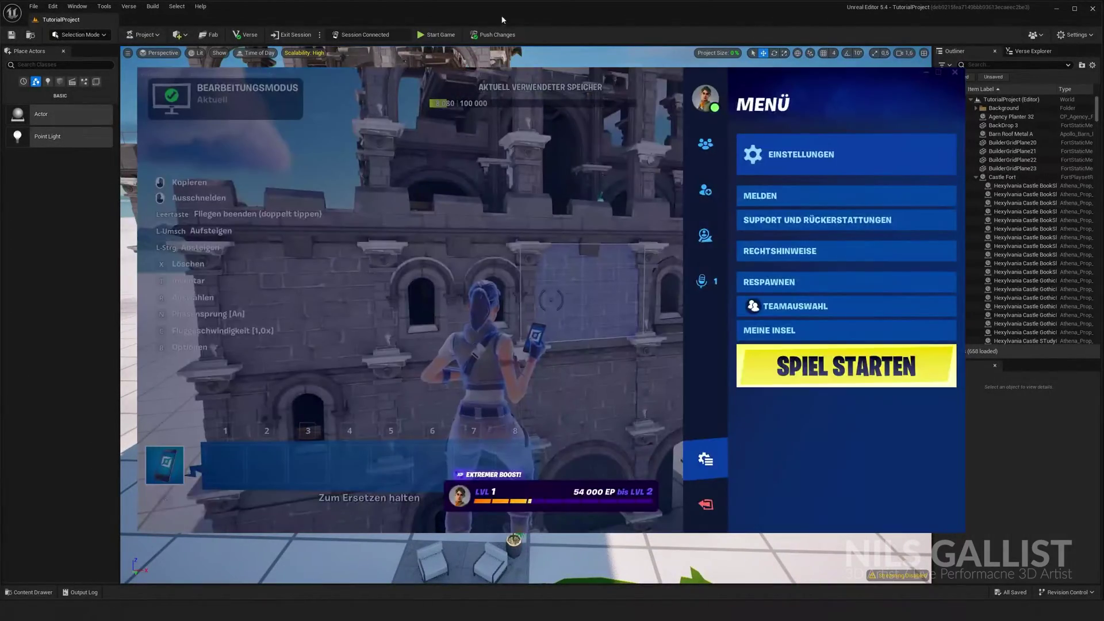
pyautogui.click(505, 19)
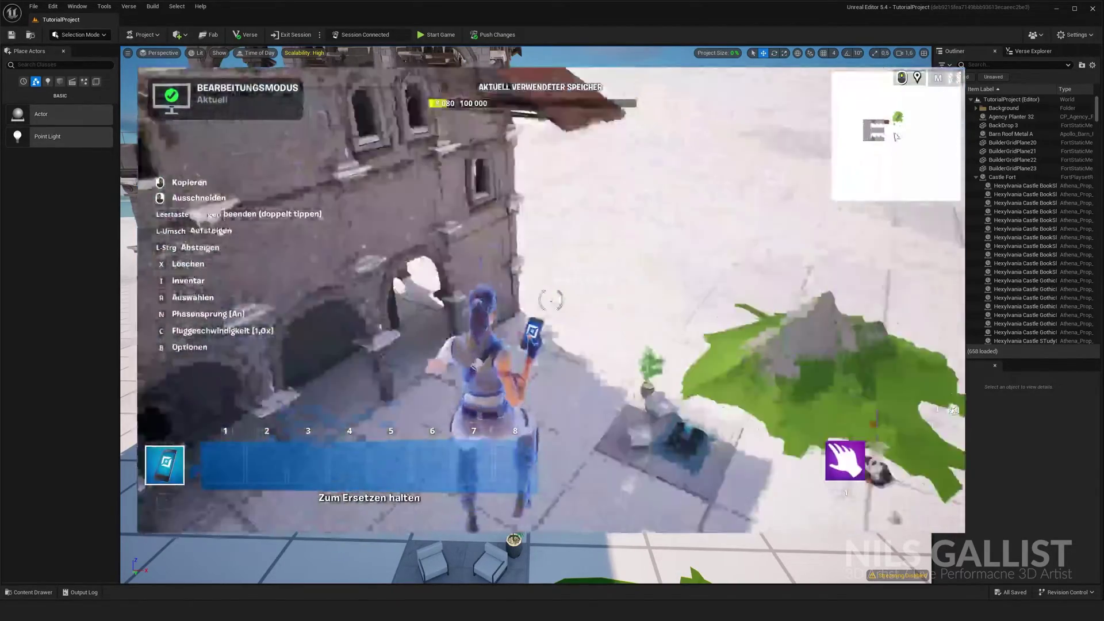
pyautogui.press('d')
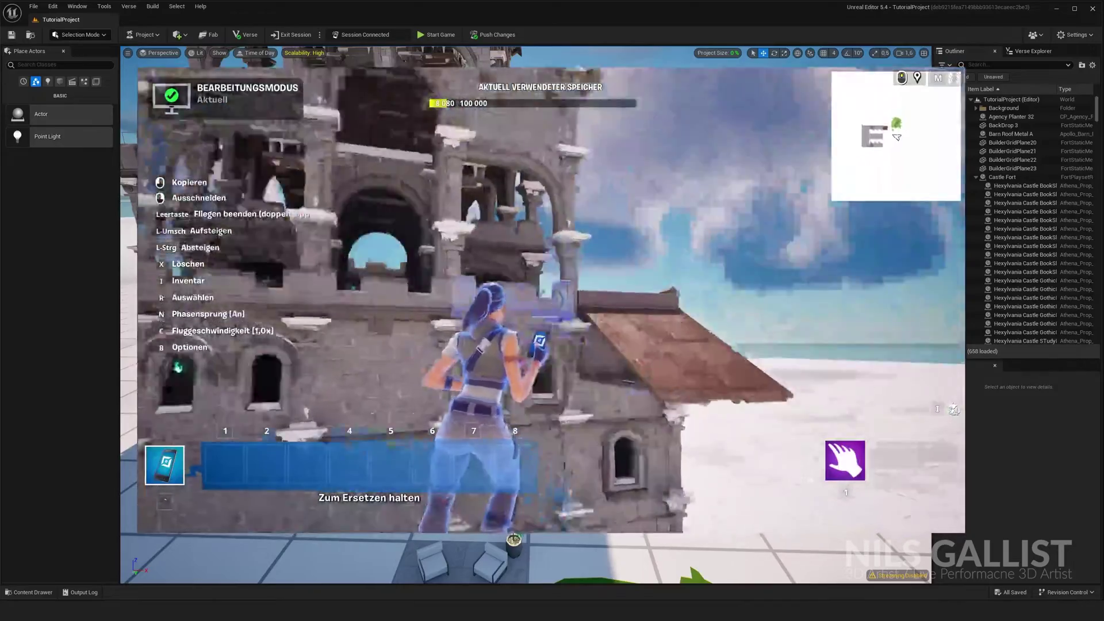
pyautogui.press('w')
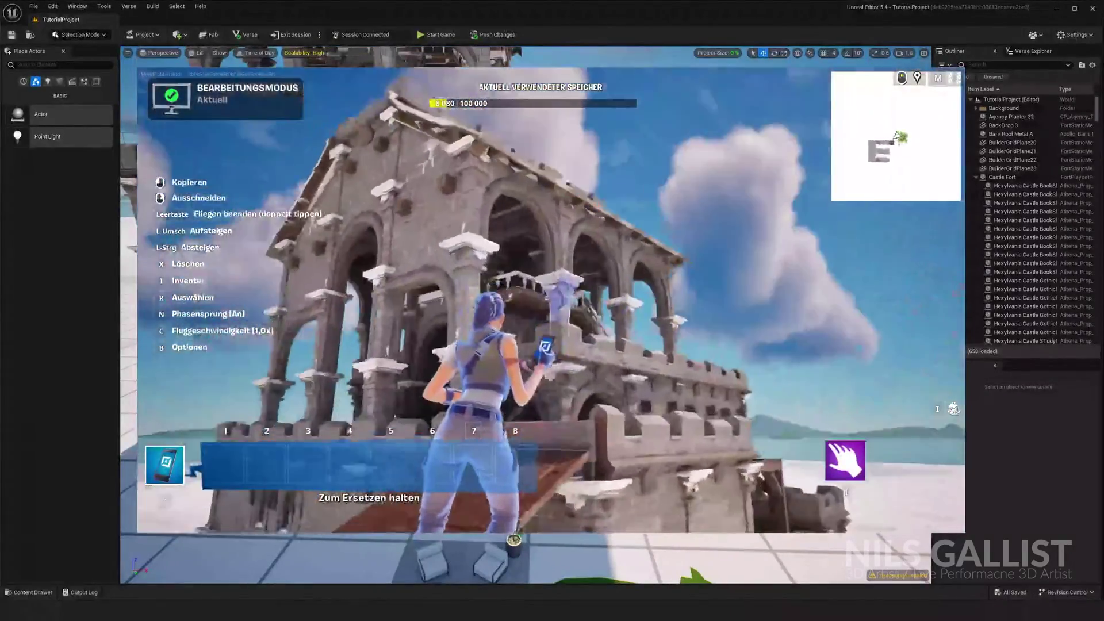
# Step: Fly along the castle's arcade and barn roof corner in edit mode, and return to the editor
pyautogui.press('s')
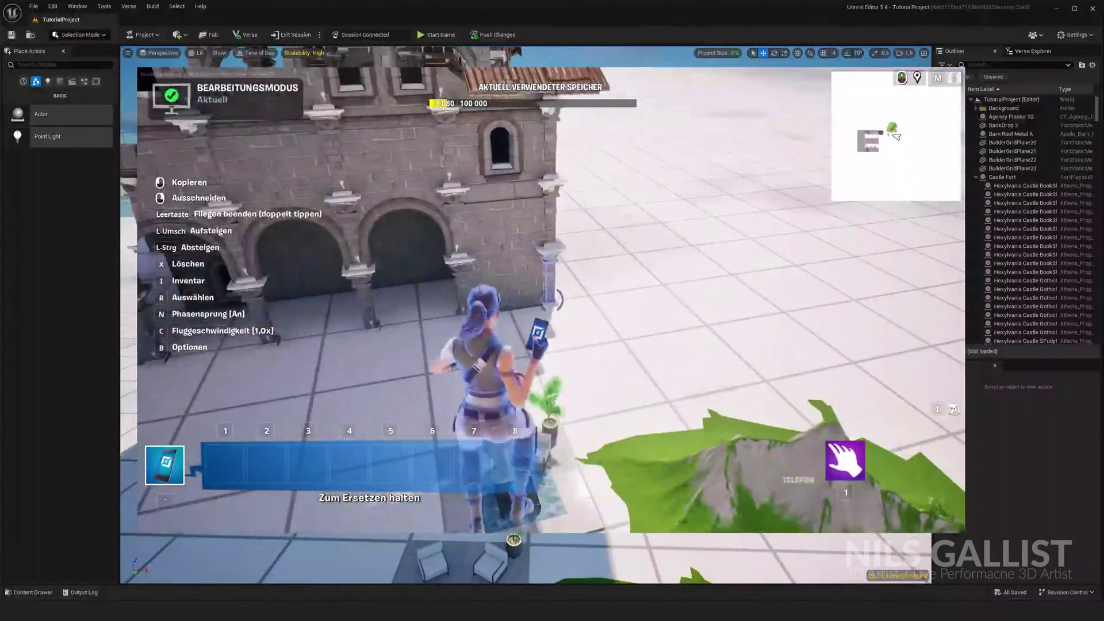
pyautogui.press('Escape')
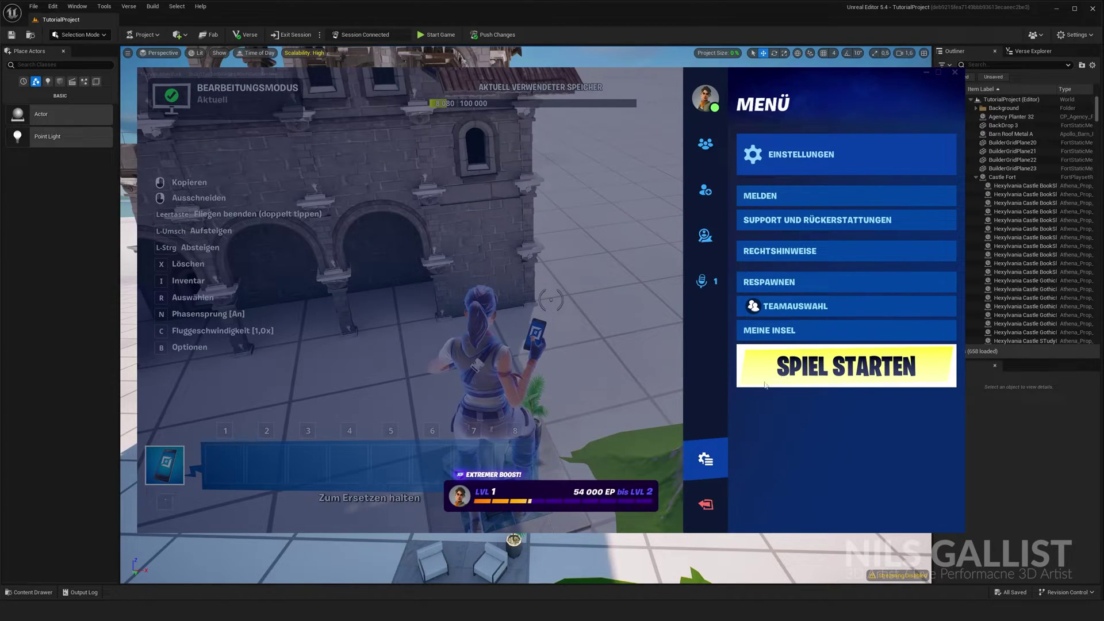
pyautogui.press('Escape')
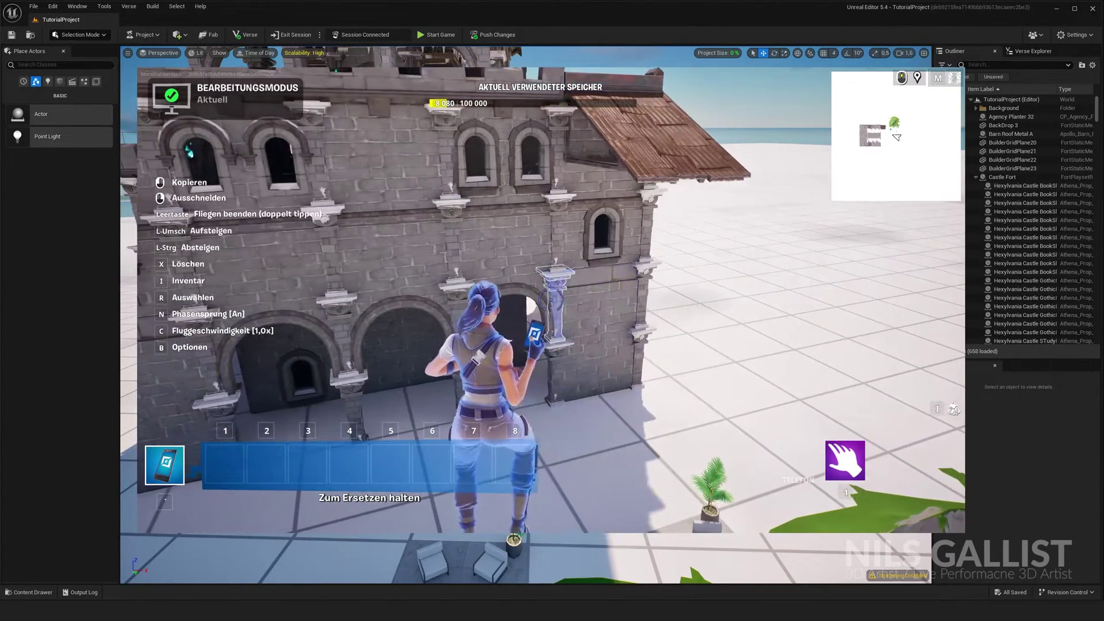
pyautogui.press('d')
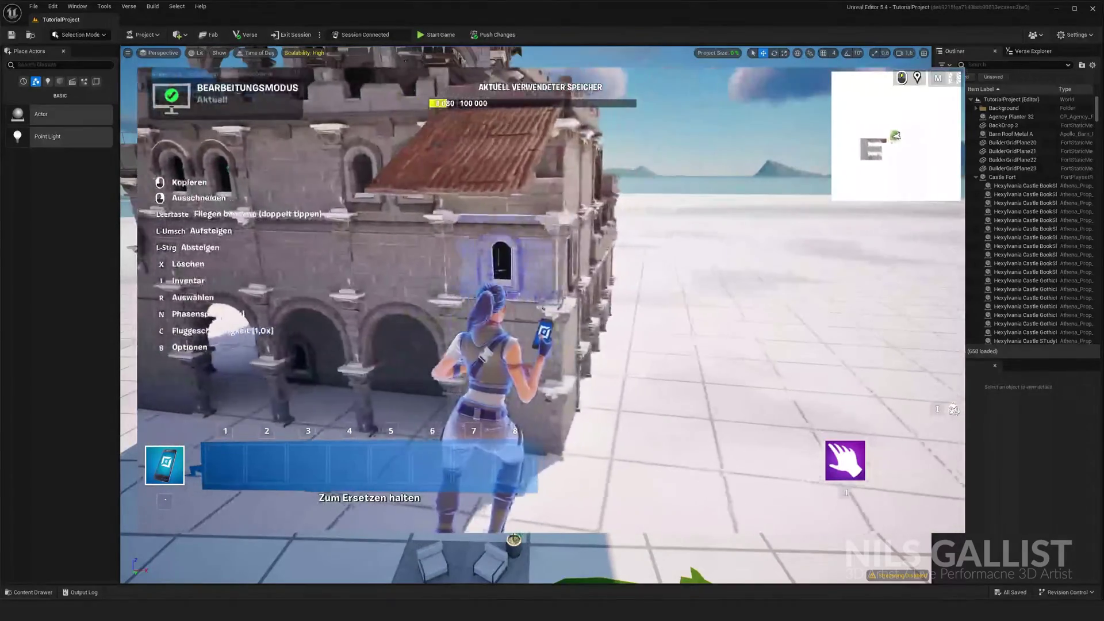
pyautogui.press('Escape')
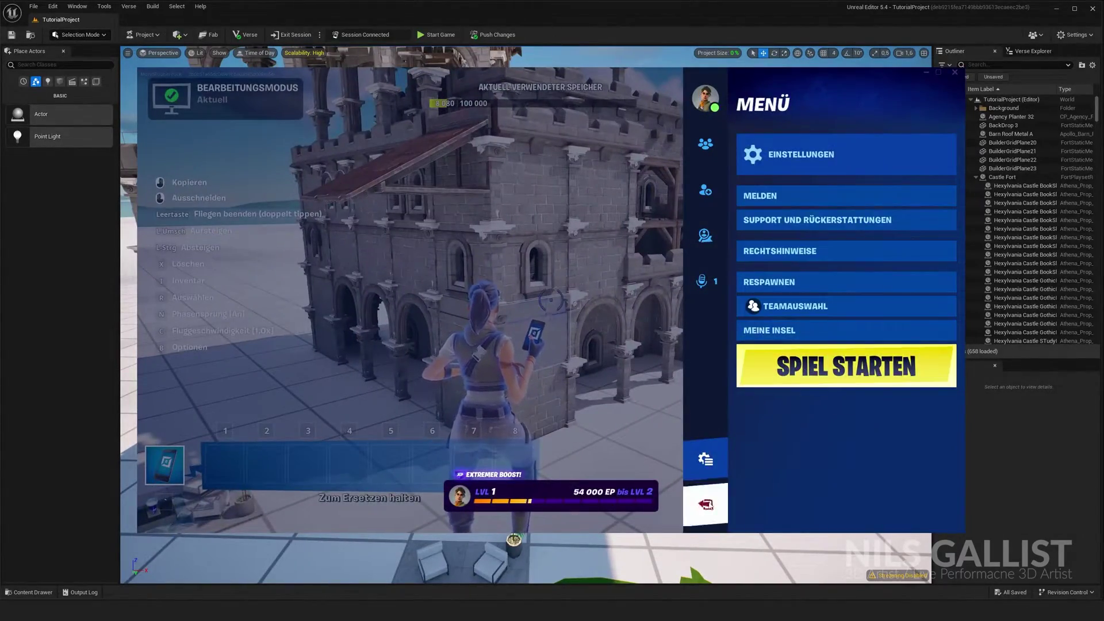
pyautogui.click(707, 505)
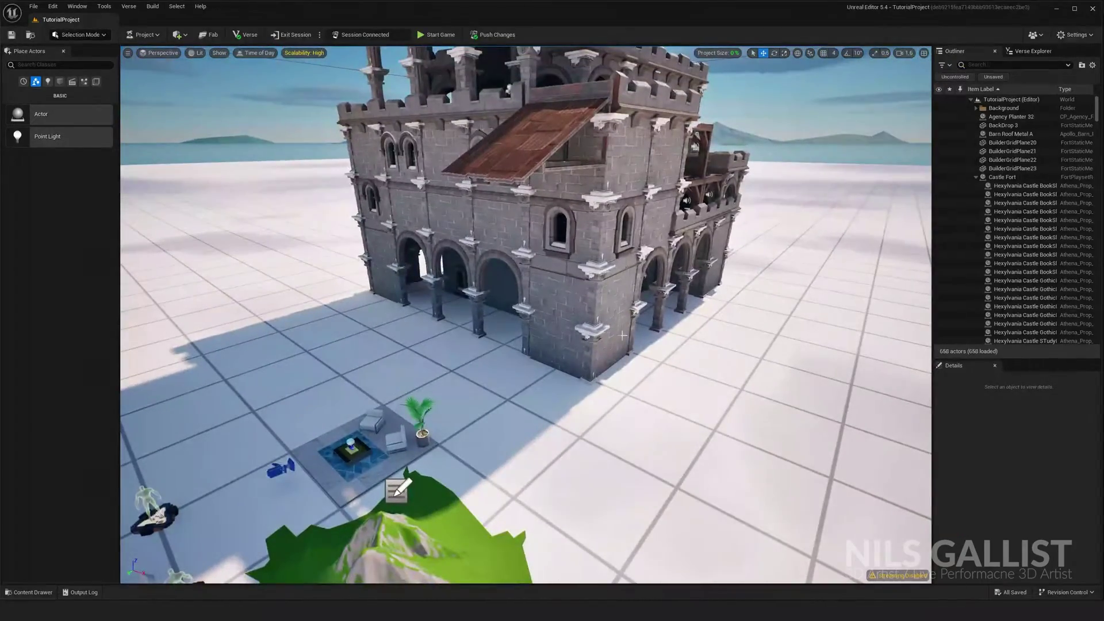
# Step: Resize the Place Actors panel to a narrow column beside the viewport
pyautogui.moveTo(603, 359); pyautogui.dragTo(880, 351, button='right')
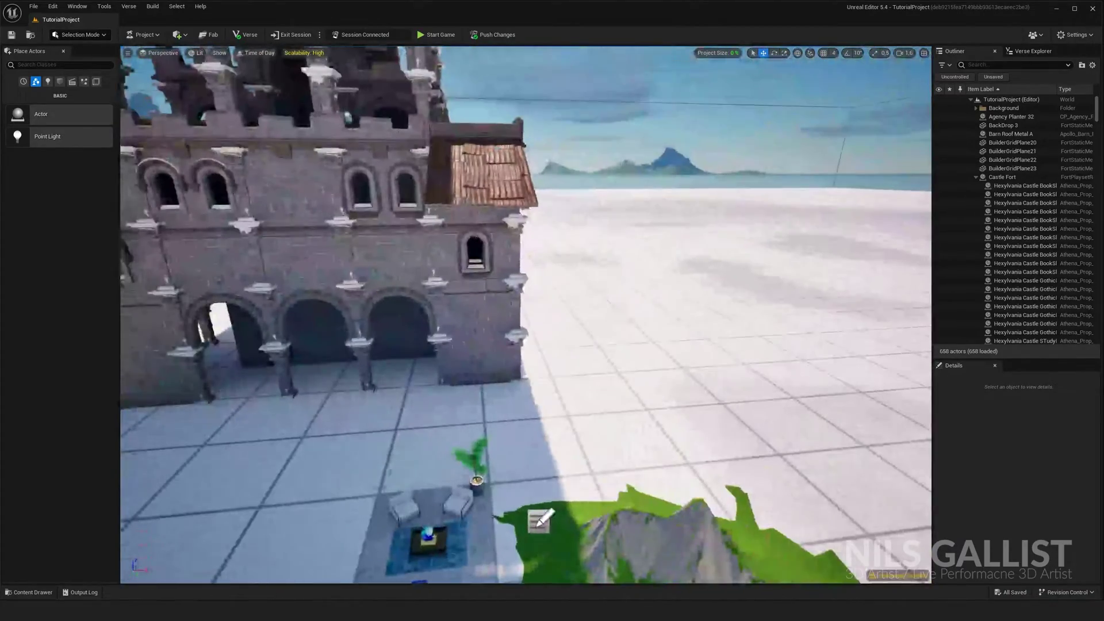
pyautogui.click(64, 51)
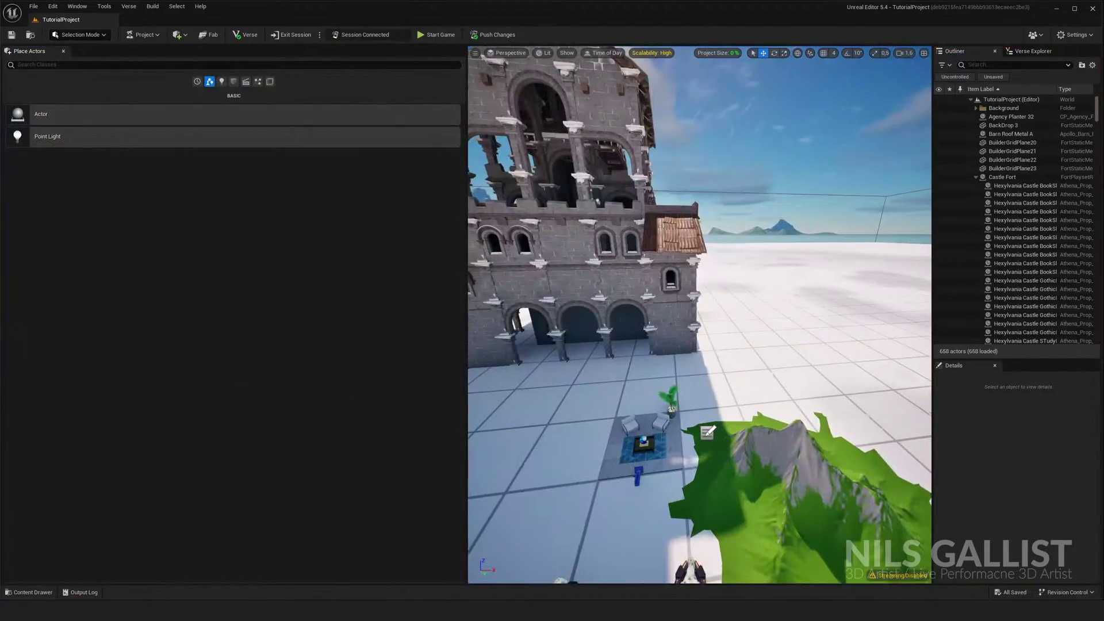
pyautogui.moveTo(471, 157); pyautogui.dragTo(529, 204, button='right')
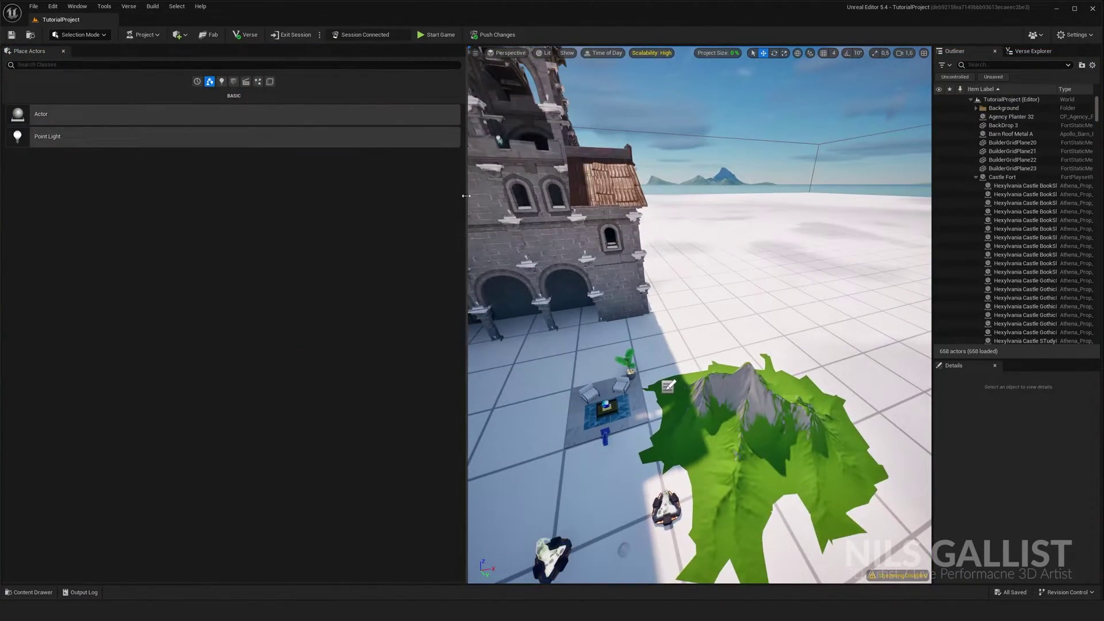
pyautogui.moveTo(466, 196); pyautogui.dragTo(160, 219)
# Step: Select the Player 1 Spawn Pad in front of the castle and focus the view on it
pyautogui.moveTo(242, 230); pyautogui.dragTo(184, 181, button='right')
pyautogui.press('w')
pyautogui.moveTo(368, 247); pyautogui.dragTo(454, 338, button='right')
pyautogui.press('w')
pyautogui.press('s')
pyautogui.scroll(-3, 339, 265)
pyautogui.press('s')
pyautogui.press('w')
pyautogui.press('s')
pyautogui.press('s')
pyautogui.click(455, 337)
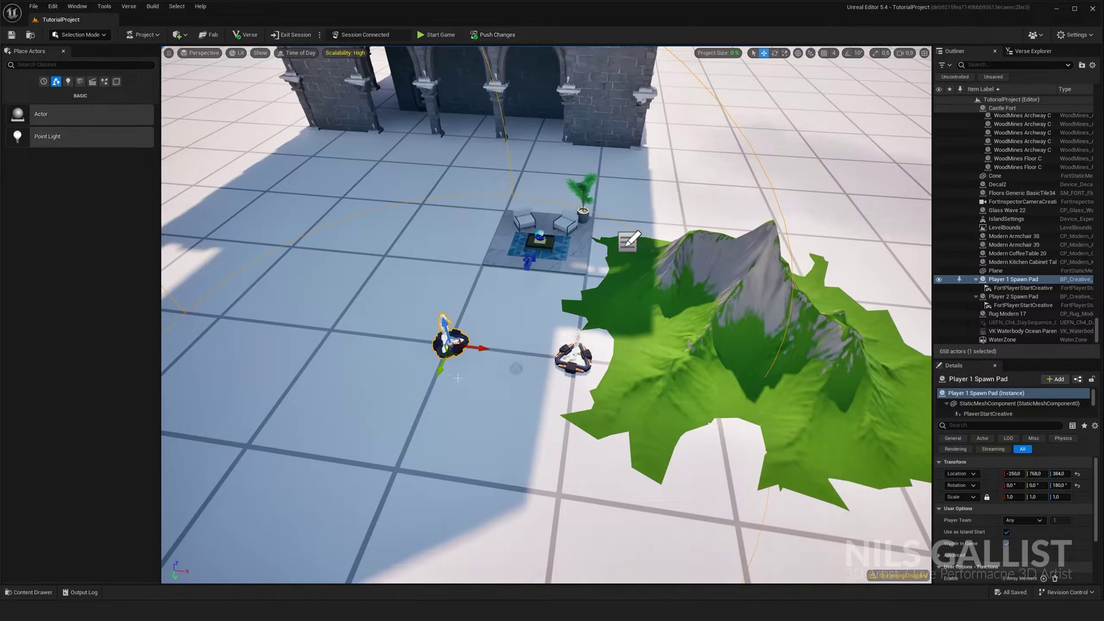
pyautogui.press('f')
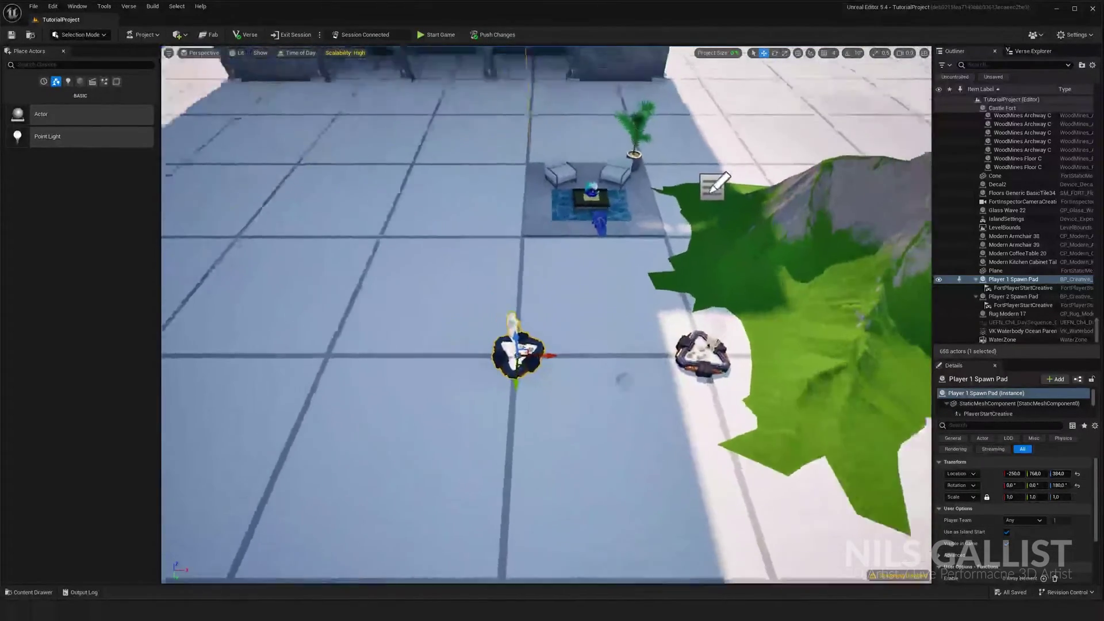
# Step: Move the BackDrop 3 mountain away from the spawn pads, back beside the castle
pyautogui.moveTo(557, 336); pyautogui.dragTo(628, 306, button='right')
pyautogui.click(556, 335)
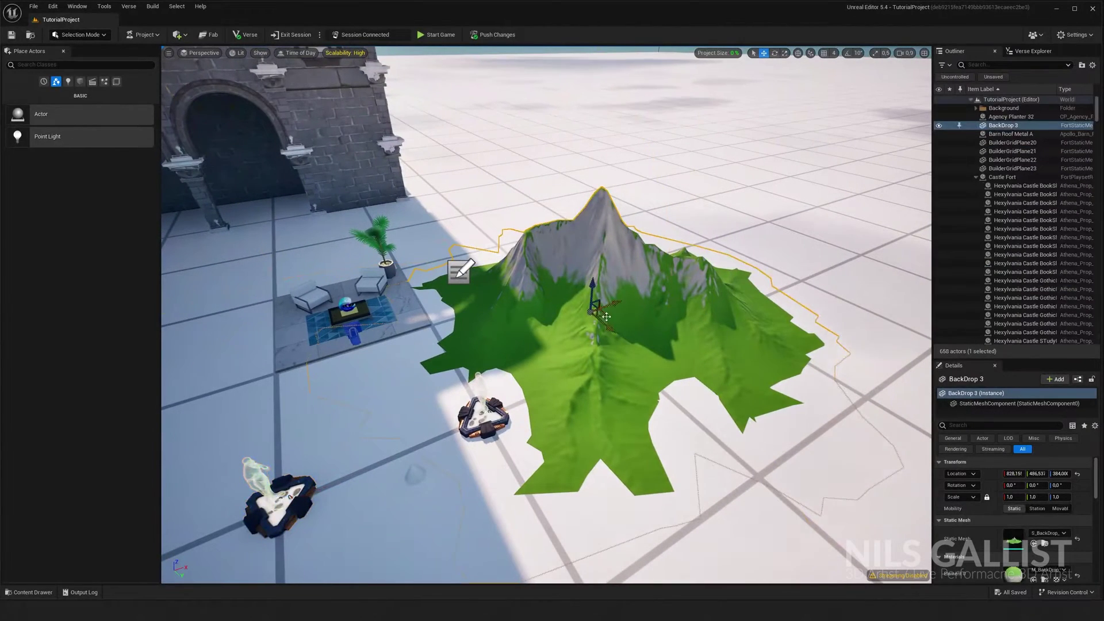
pyautogui.moveTo(606, 316); pyautogui.dragTo(633, 175)
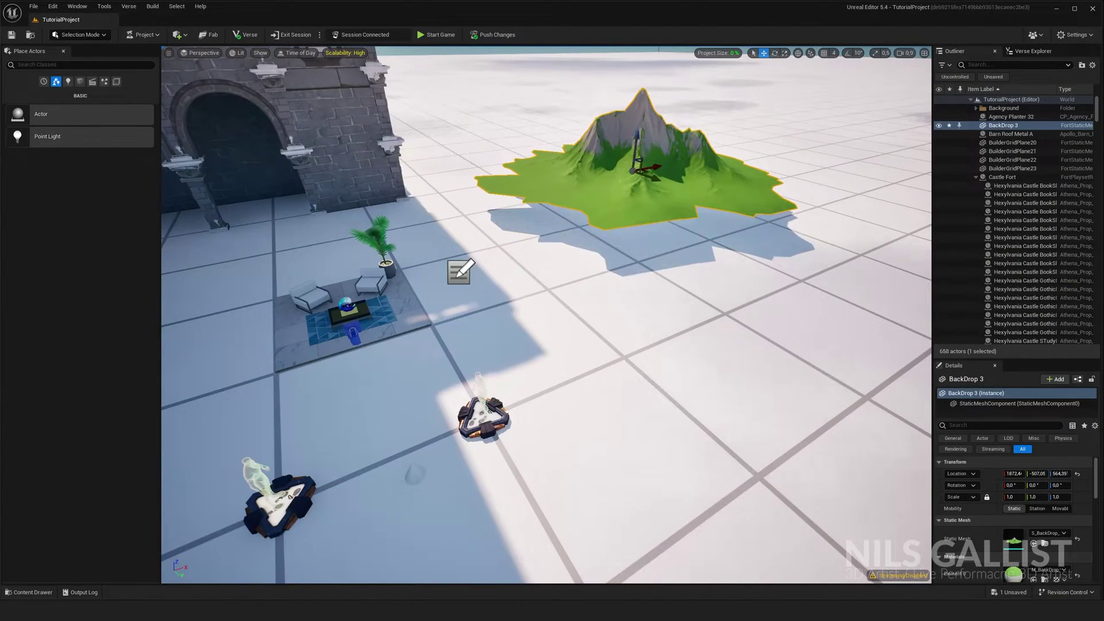
# Step: Switch to the live Fortnite session and inspect the mountain's new position in edit mode
pyautogui.hotkey('alt', 'Tab')
pyautogui.press('Escape')
pyautogui.press('w')
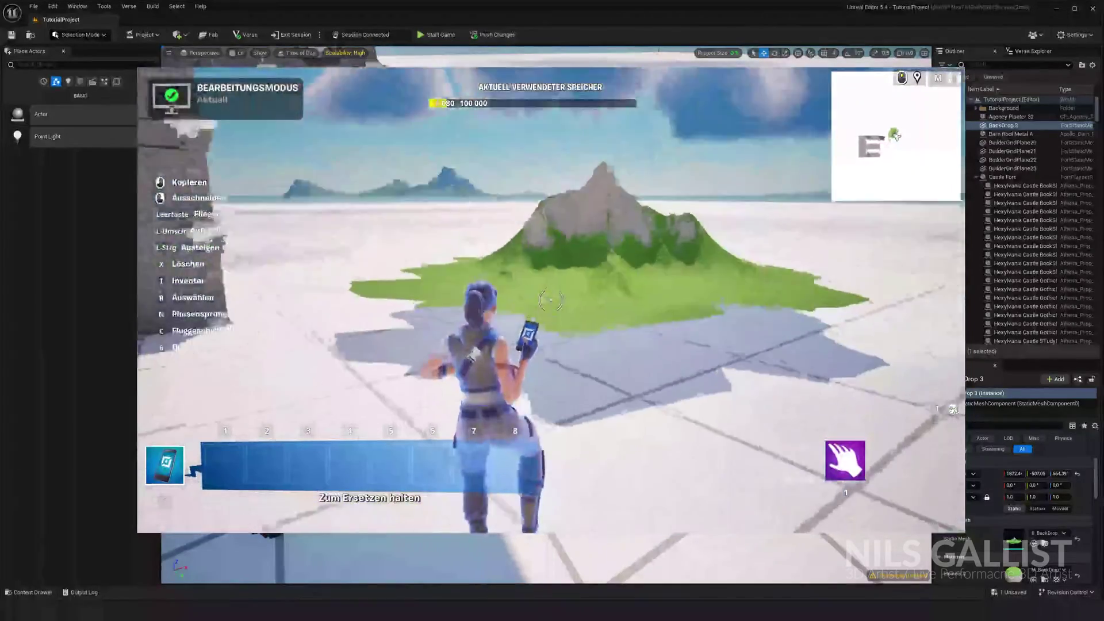
pyautogui.press('s')
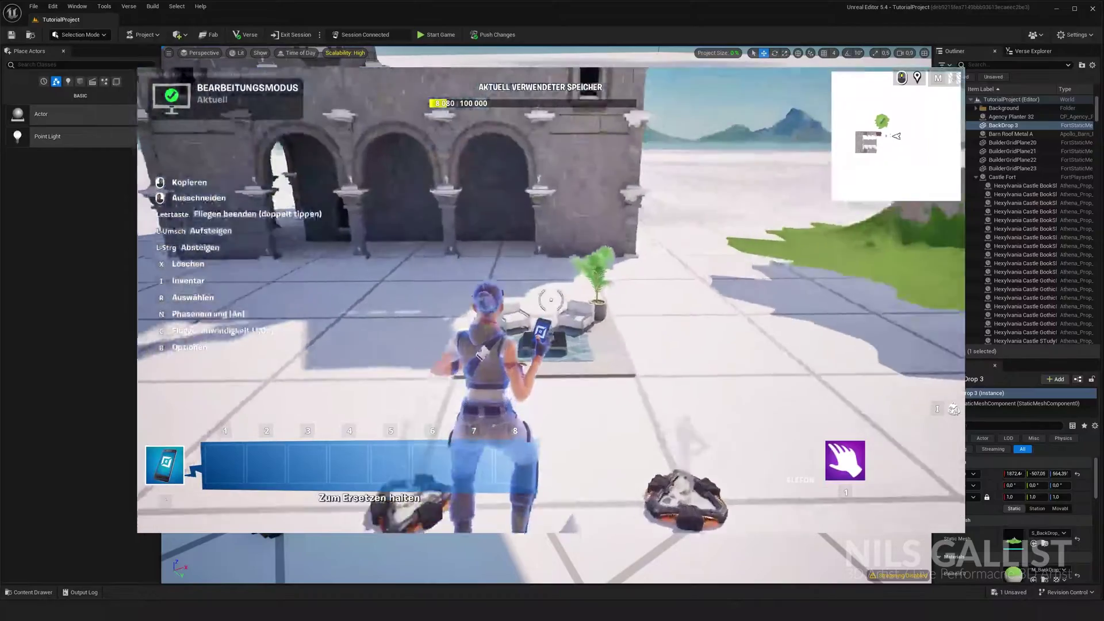
# Step: Copy an armchair from the seating area and place the duplicate on the open floor before the castle arches
pyautogui.press('w')
pyautogui.click(551, 300)
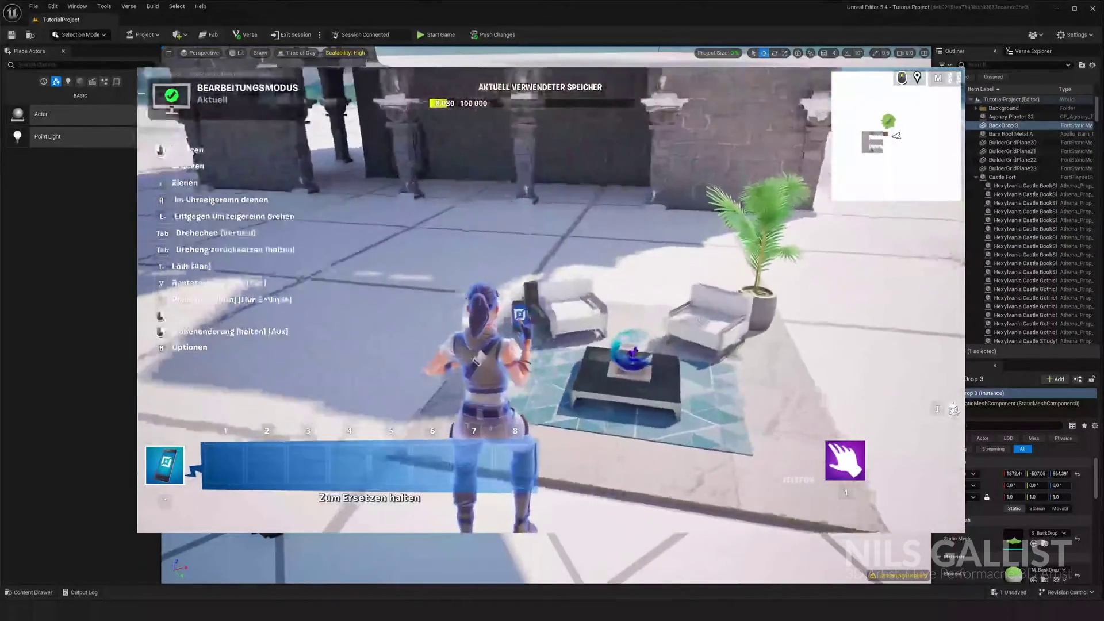
pyautogui.press('a')
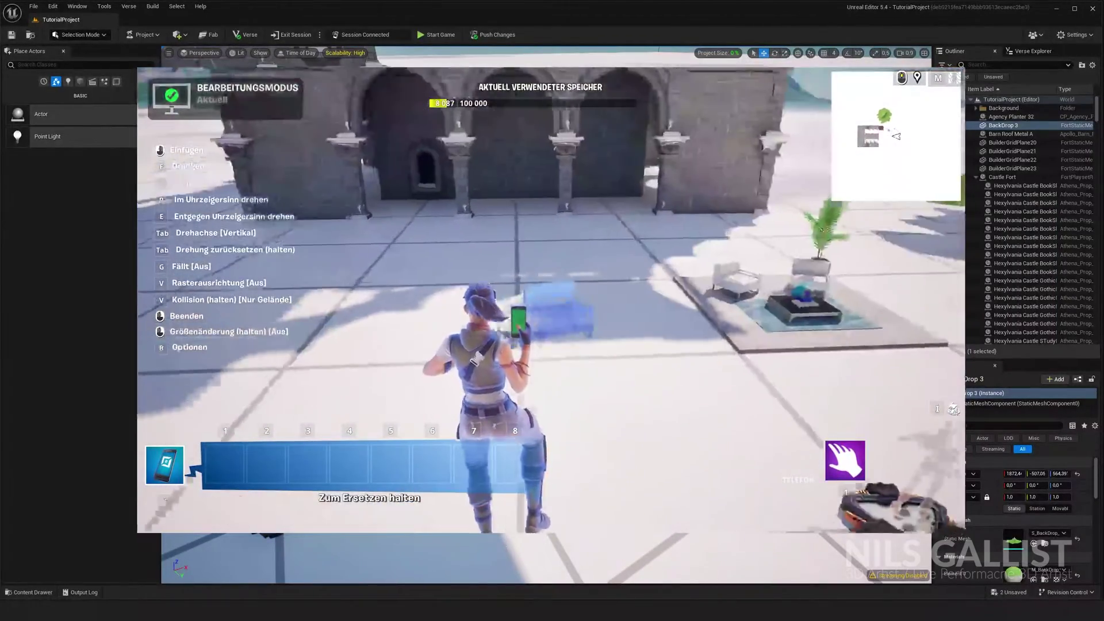
pyautogui.click(551, 299)
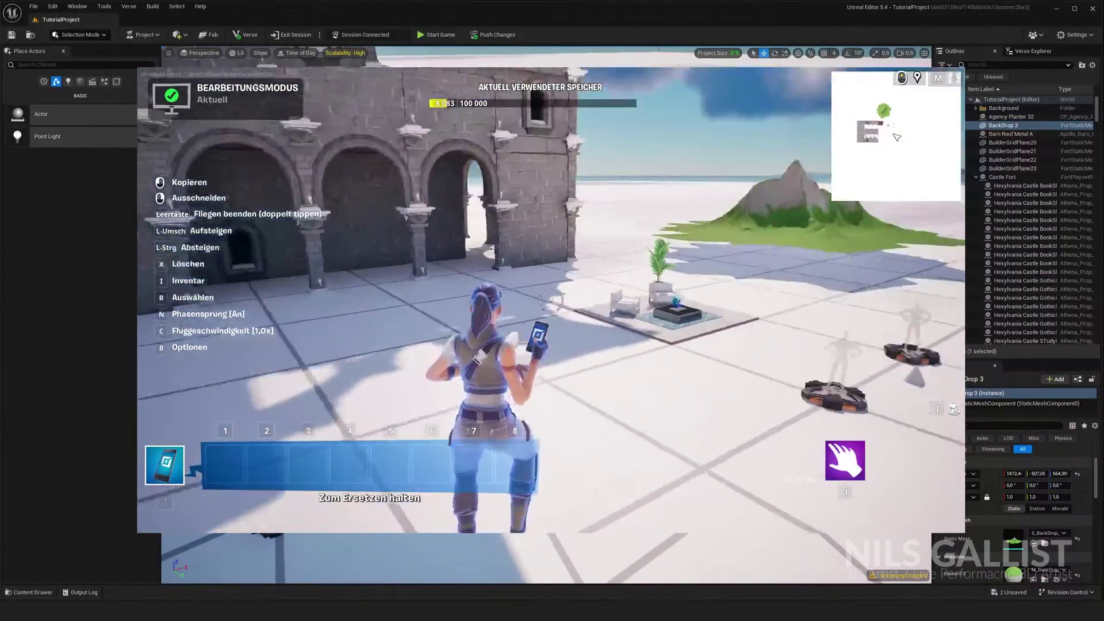
# Step: Return to the editor, select the copied armchair and view it in the level alongside the castle and mountain
pyautogui.press('Escape')
pyautogui.click(603, 9)
pyautogui.moveTo(547, 288); pyautogui.dragTo(380, 276, button='right')
pyautogui.press('w')
pyautogui.moveTo(454, 316); pyautogui.dragTo(524, 310, button='right')
pyautogui.click(524, 310)
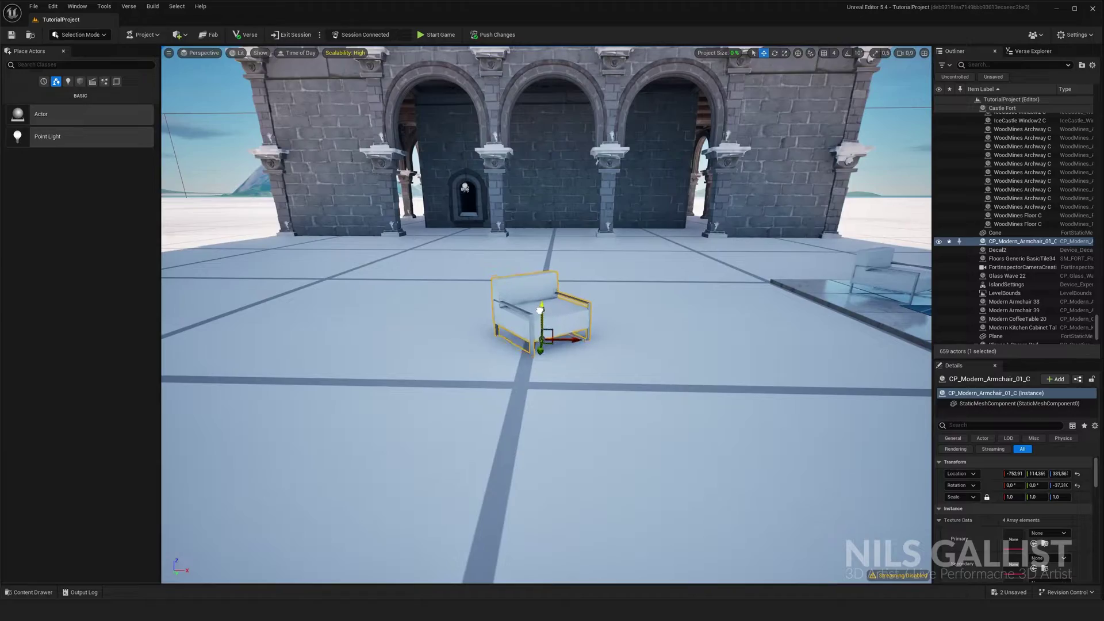
pyautogui.moveTo(540, 309)
pyautogui.mouseDown(button='right')
pyautogui.moveTo(678, 296)
pyautogui.moveTo(685, 277)
pyautogui.moveTo(609, 325)
pyautogui.moveTo(529, 312)
pyautogui.moveTo(544, 311)
pyautogui.mouseUp(button='right')
pyautogui.press('w')
pyautogui.press('s')
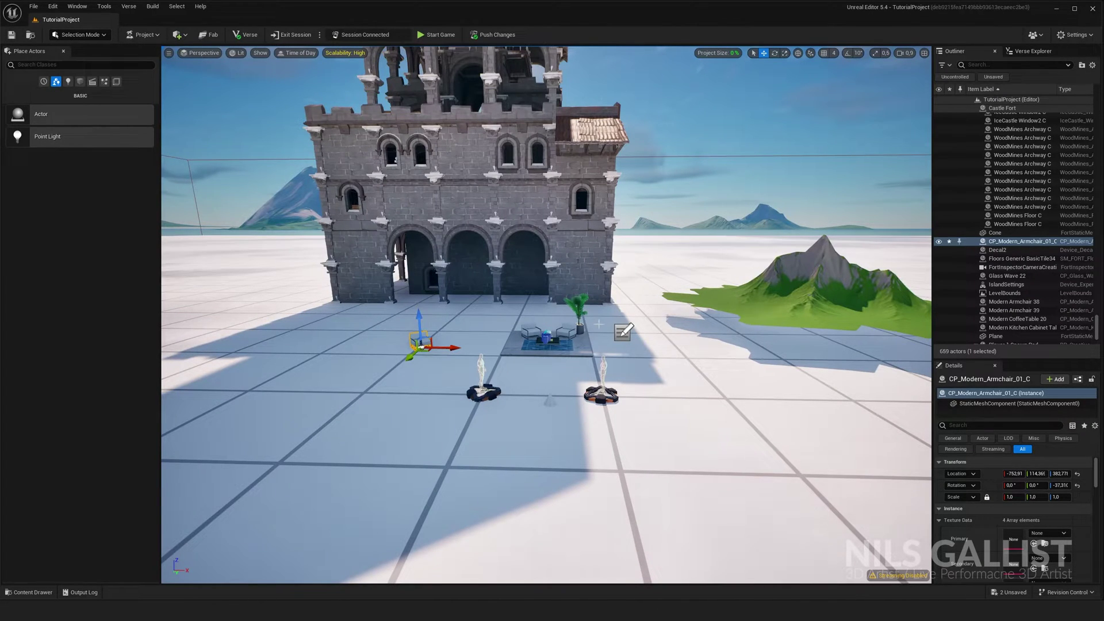
pyautogui.moveTo(599, 324); pyautogui.dragTo(602, 313, button='right')
pyautogui.press('w')
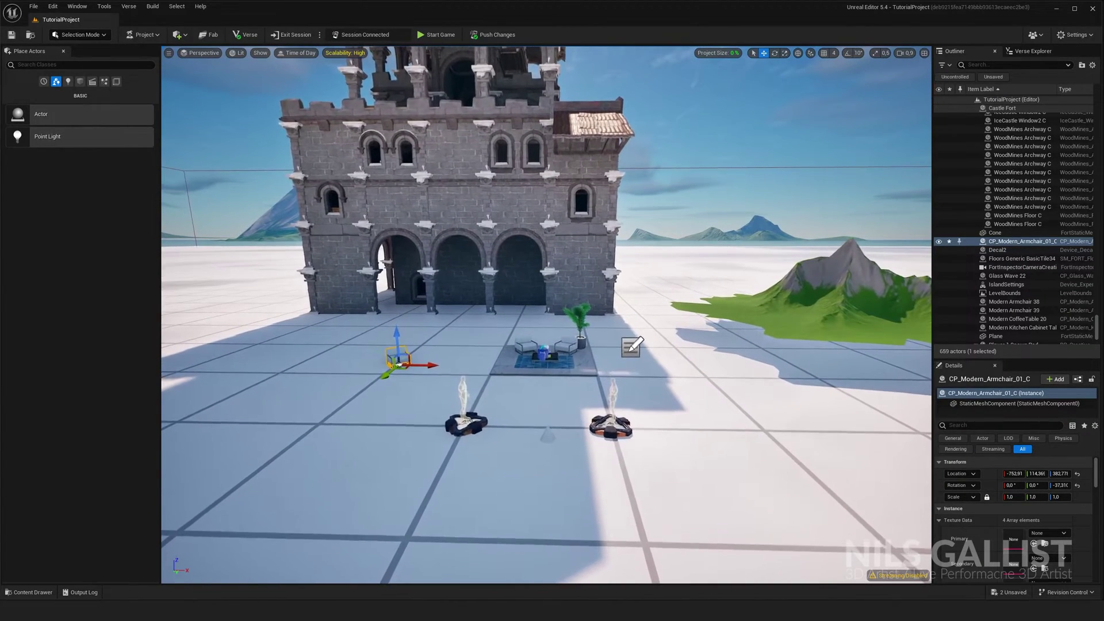
# Step: Upload the project as a private version described "Tutorial Island, lets go!", saving the BackDrop 3 and CP_Modern_Armchair_01_C changes
pyautogui.click(147, 37)
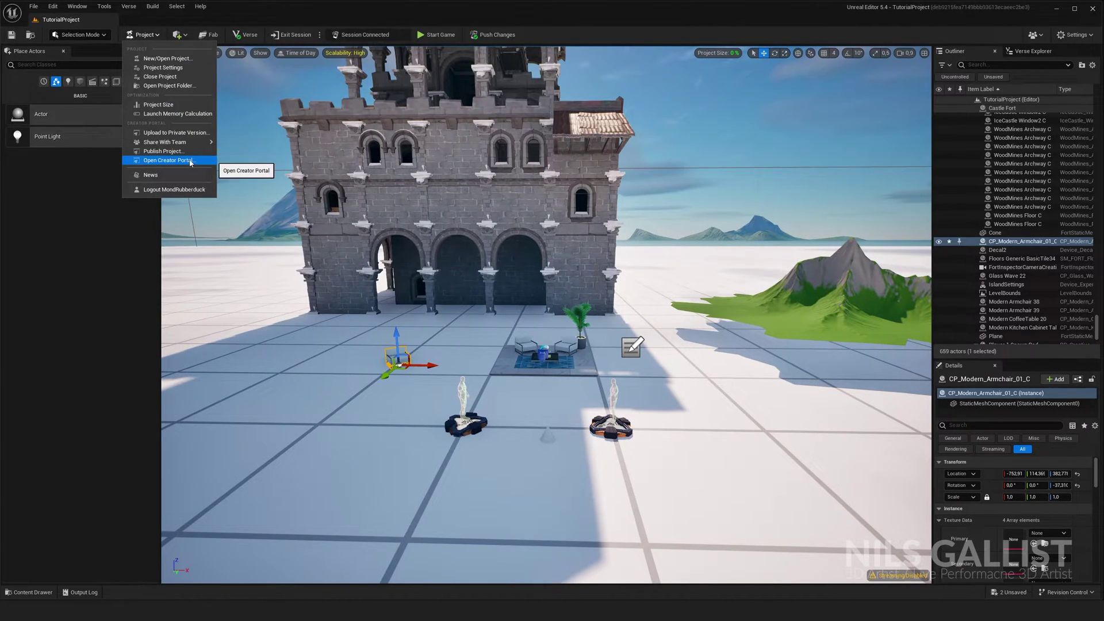
pyautogui.click(176, 133)
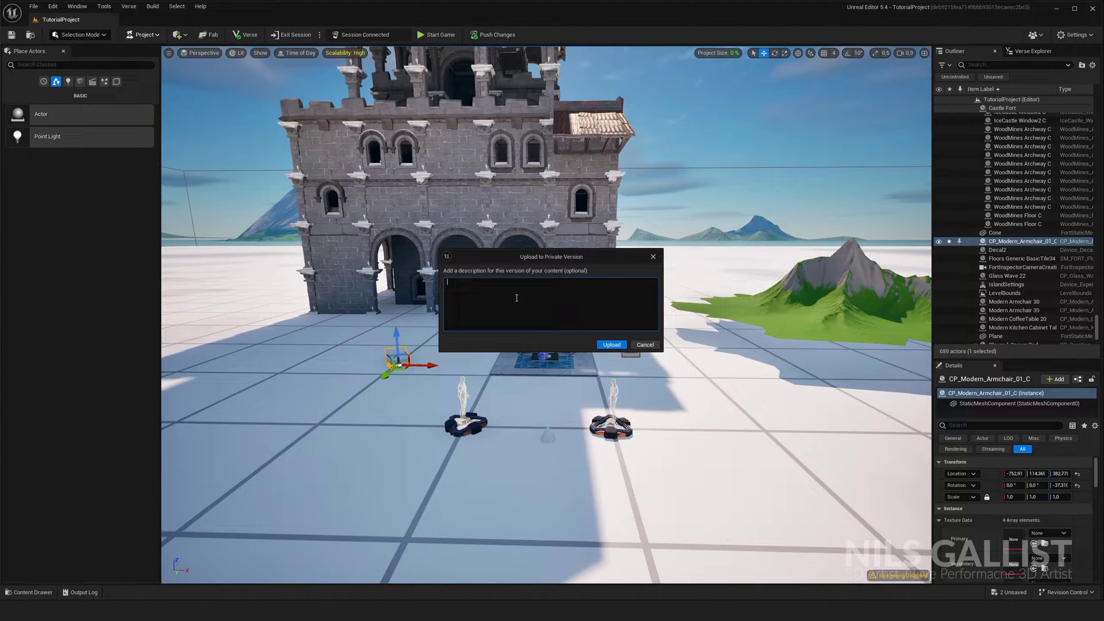
pyautogui.hotkey('ctrl', 'a')
pyautogui.press('BackSpace')
pyautogui.write('Tutorial Island, lets go!')
pyautogui.click(612, 344)
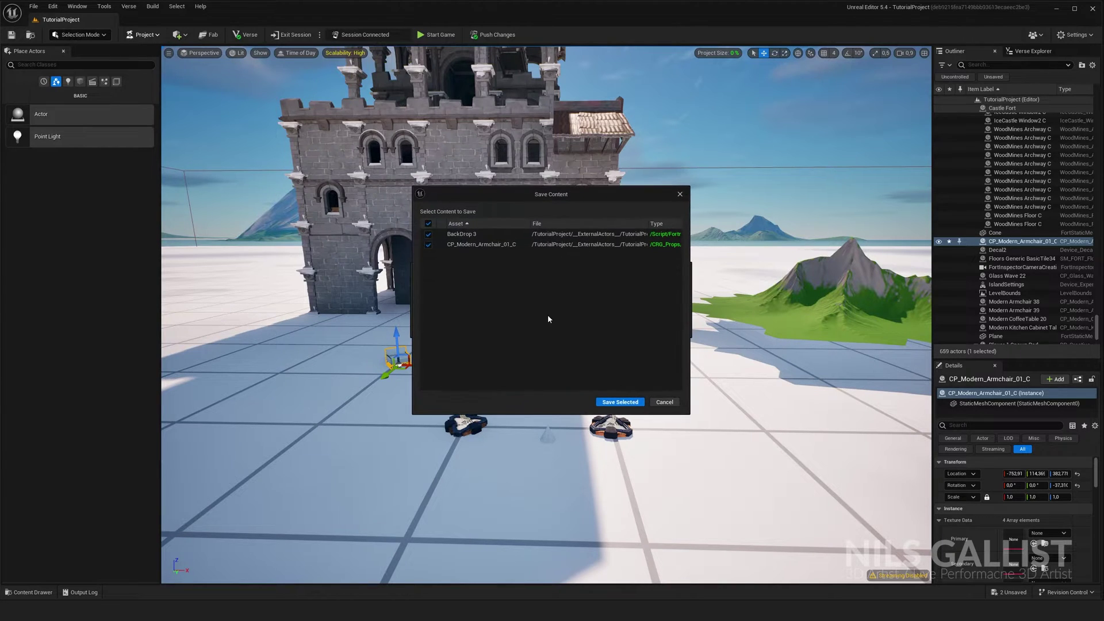
pyautogui.click(616, 401)
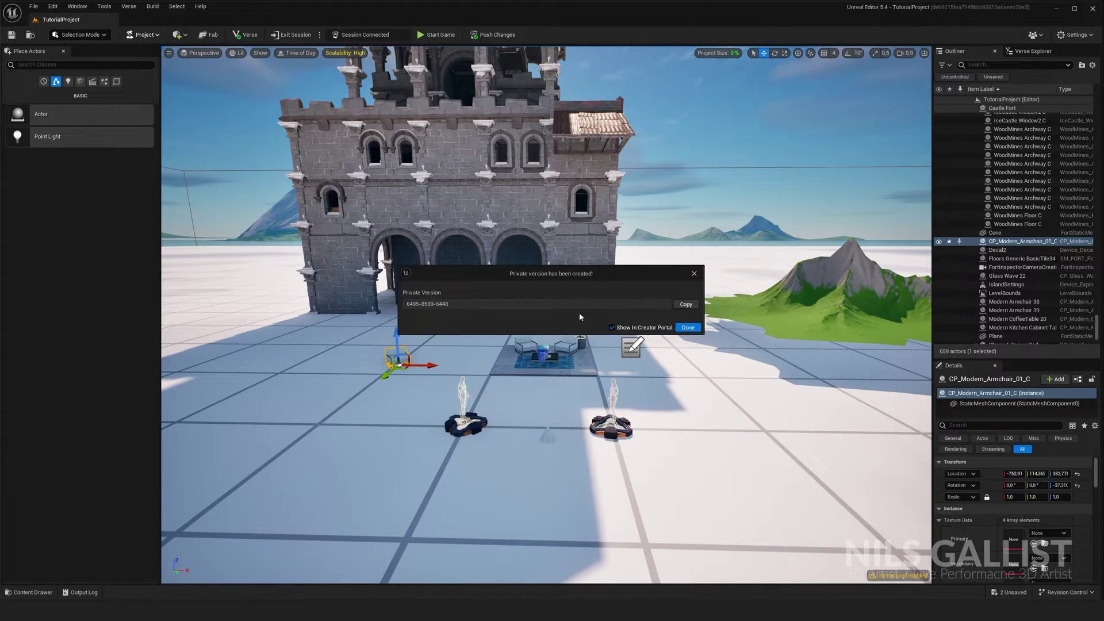
# Step: Copy the private version code and finish the upload with showing it in the Creator Portal enabled
pyautogui.click(687, 307)
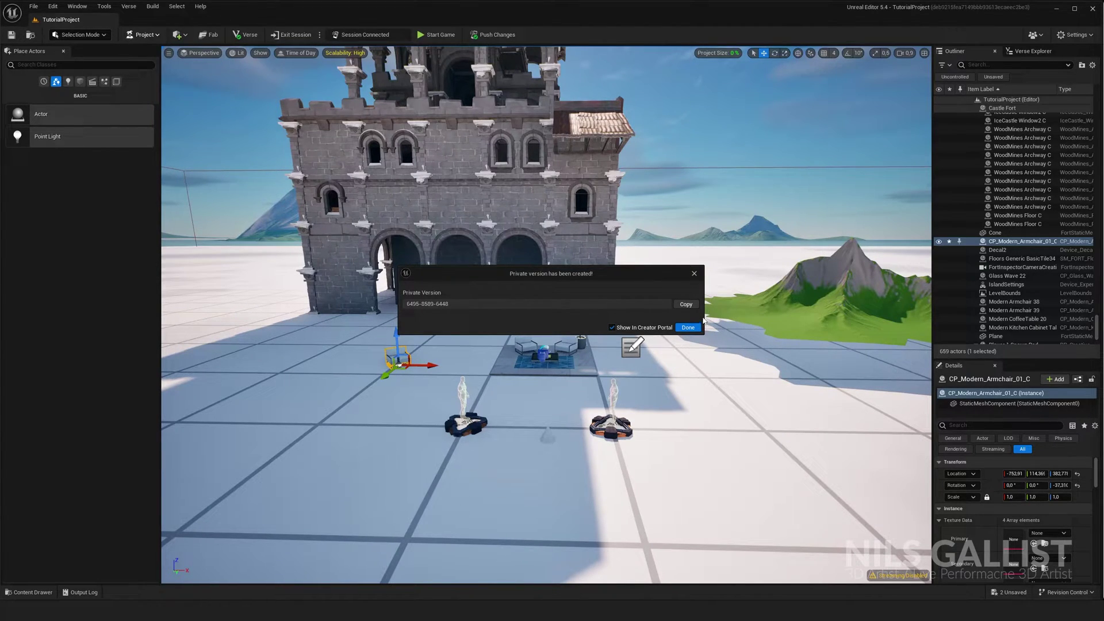
pyautogui.click(688, 327)
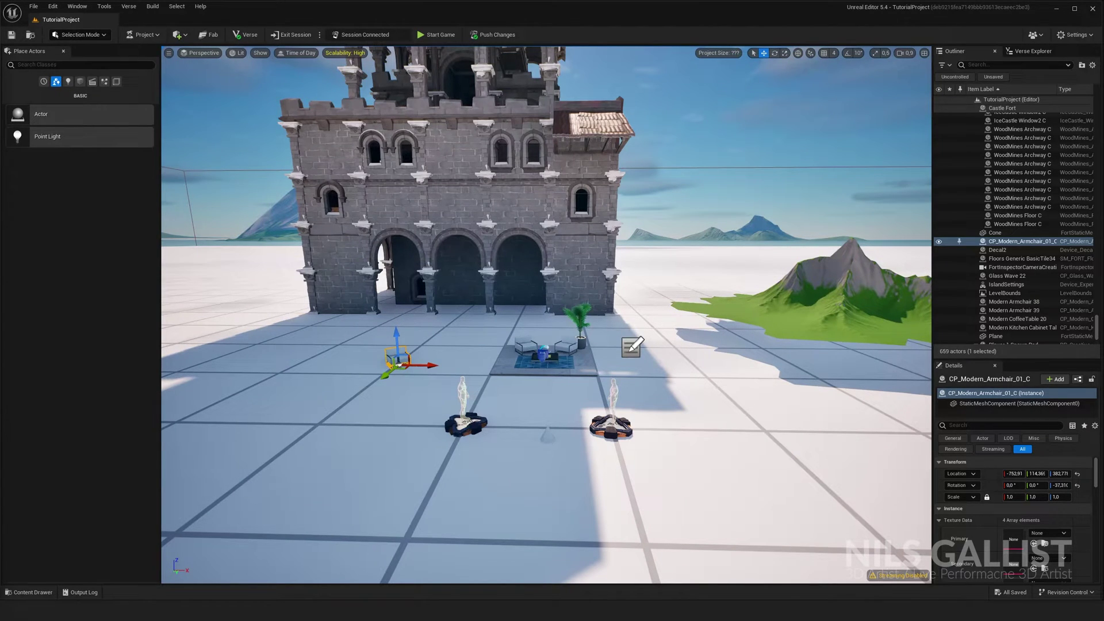
# Step: In the browser, examine the Island Creator program overview and the private versions listed for TutorialProject
pyautogui.moveTo(1, 251); pyautogui.dragTo(649, 73)
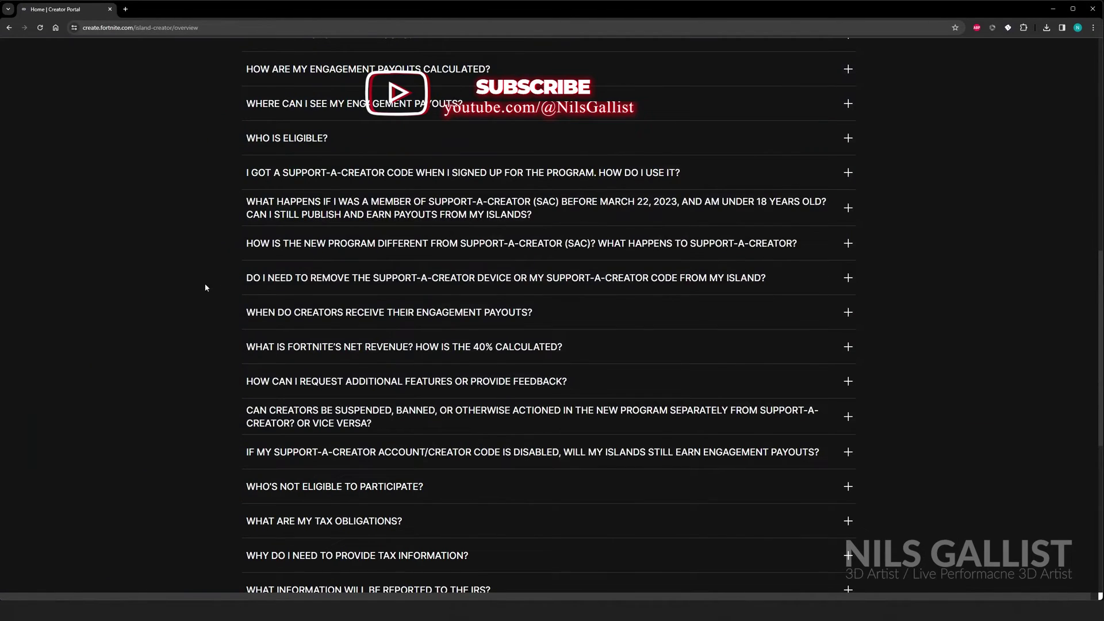
pyautogui.scroll(8, 198, 288)
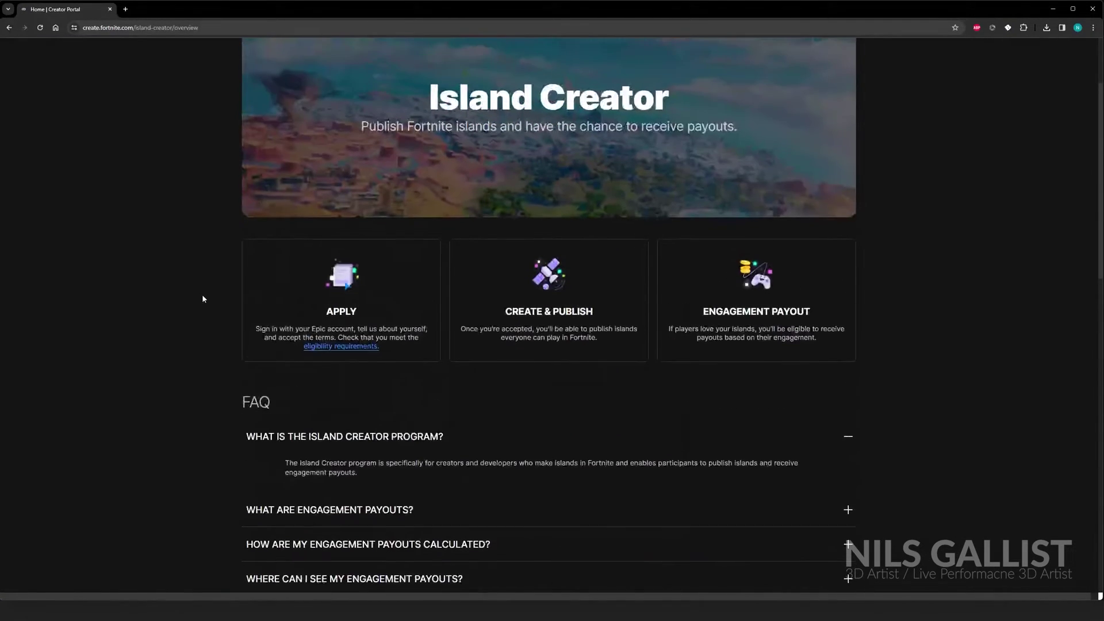
pyautogui.scroll(3, 203, 298)
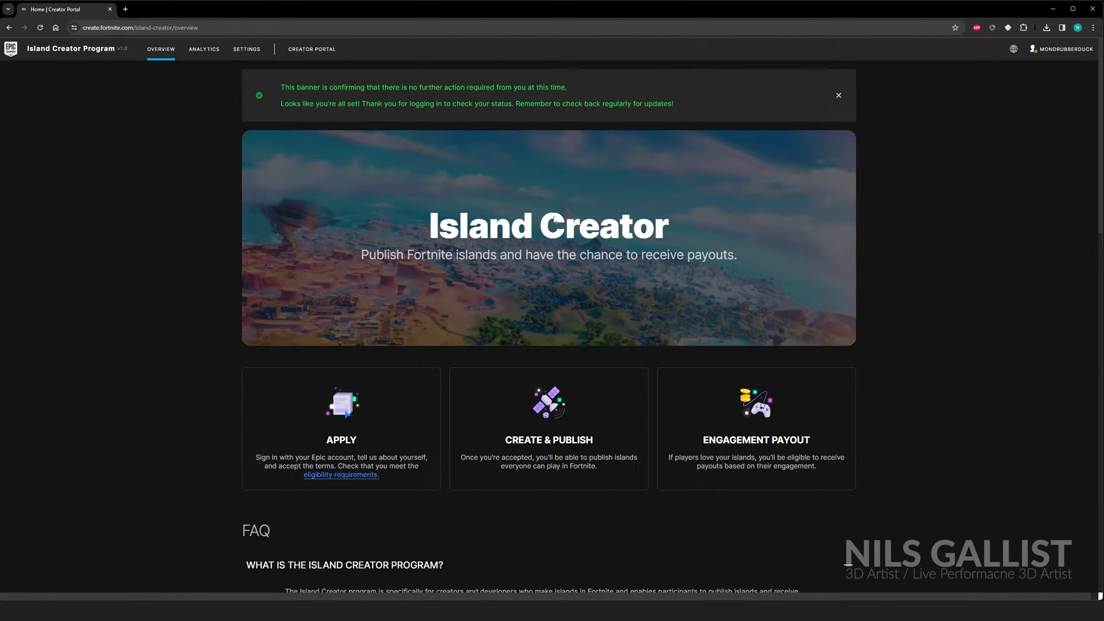
pyautogui.scroll(-3, 531, 207)
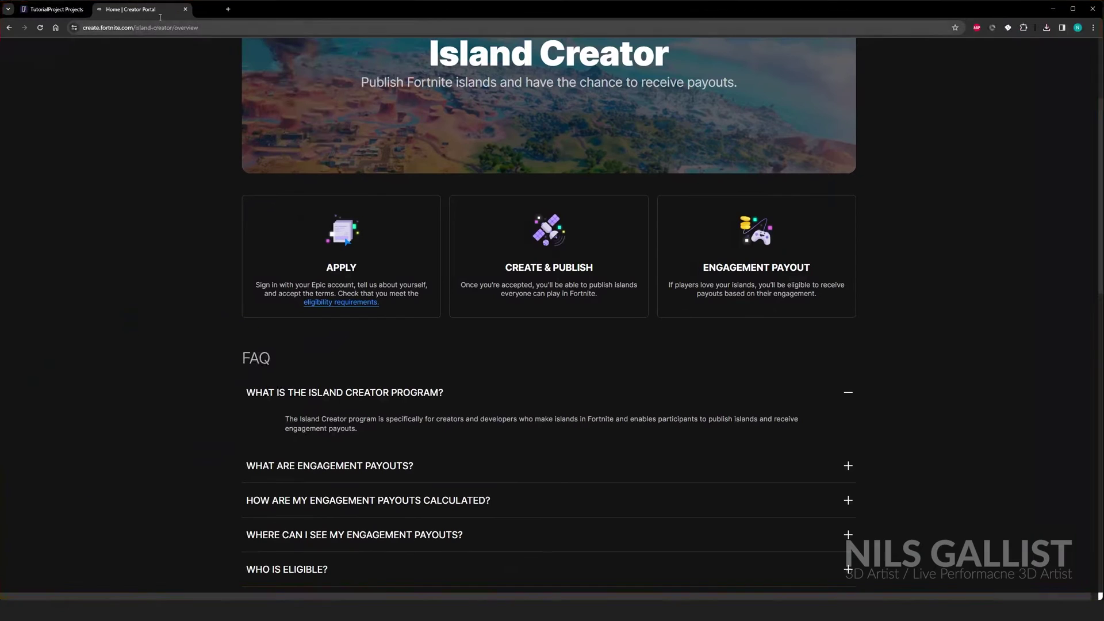
pyautogui.click(63, 9)
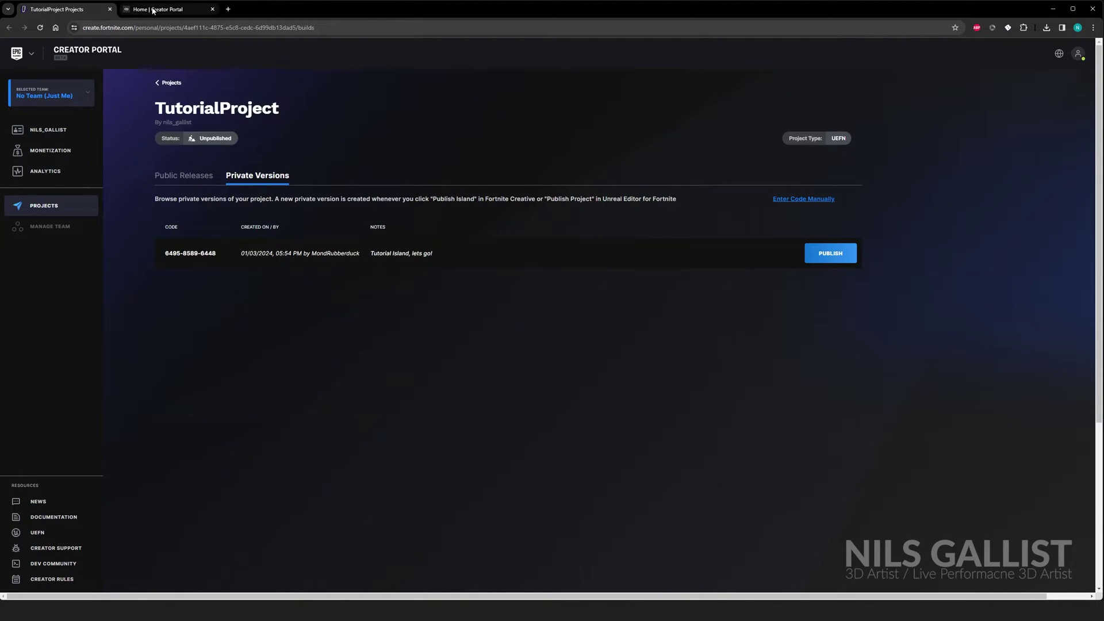
pyautogui.click(155, 9)
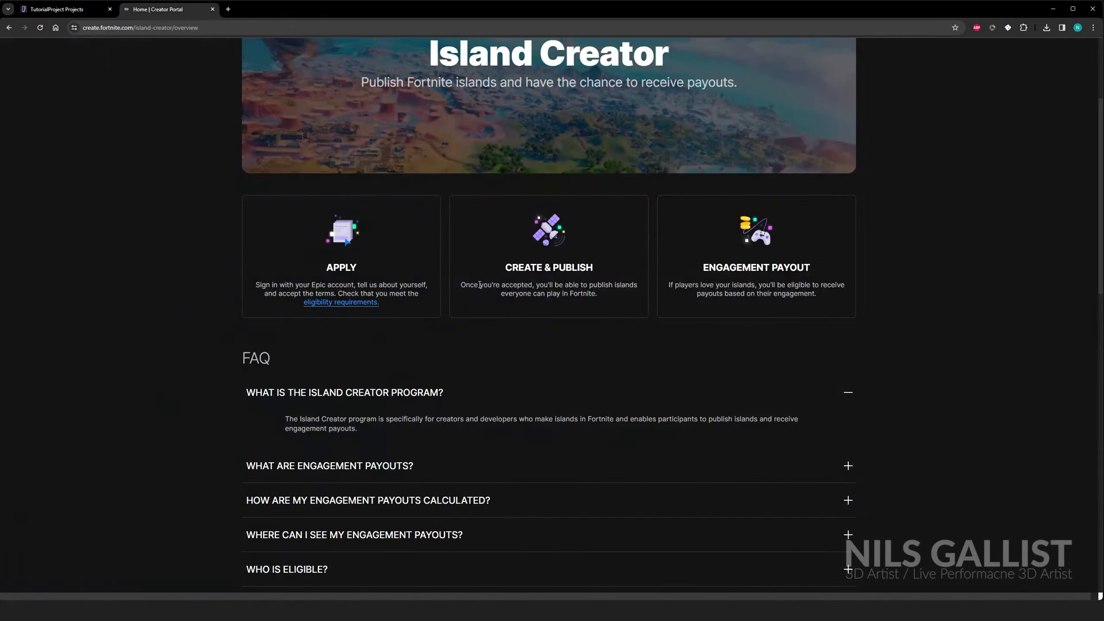
# Step: Open the eligibility requirements, expand "Who is eligible?" and highlight the condition about recent editing days
pyautogui.click(358, 307)
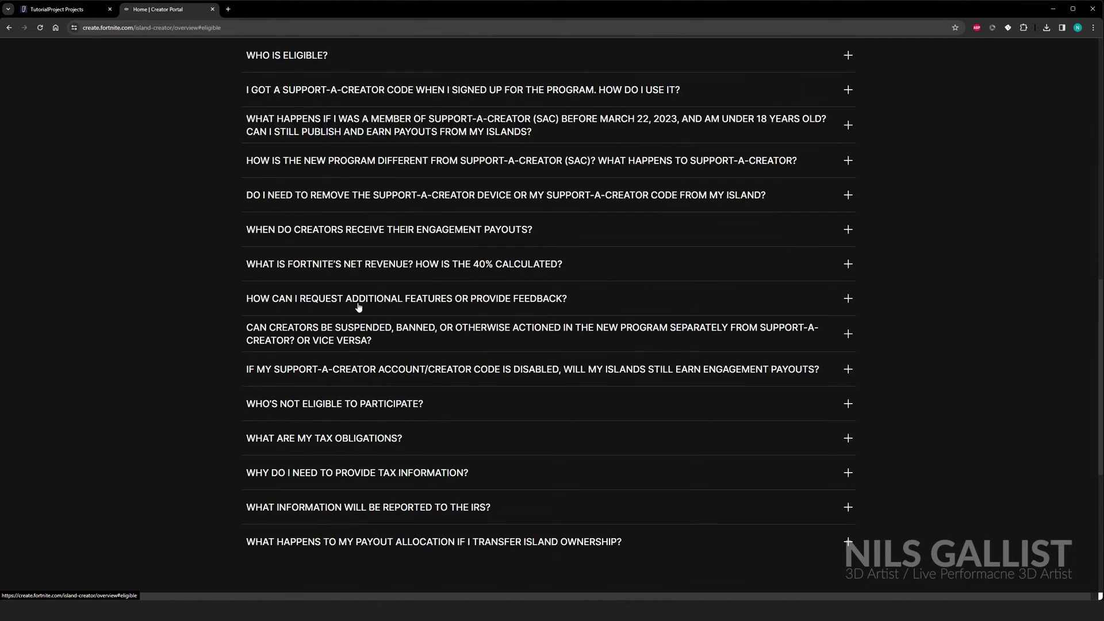
pyautogui.click(848, 55)
pyautogui.scroll(2, 318, 177)
pyautogui.moveTo(317, 177); pyautogui.dragTo(573, 171)
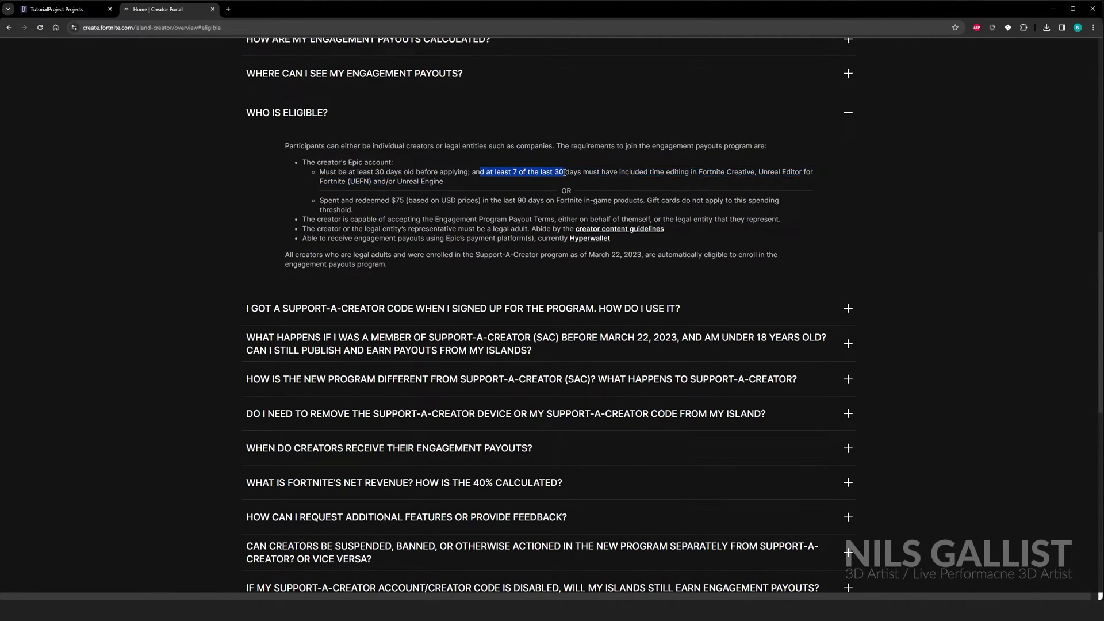
# Step: Read the remaining eligibility conditions on Fortnite spending, payout terms and payment platform, and return to the start of the Island Creator overview
pyautogui.moveTo(385, 200); pyautogui.dragTo(532, 198)
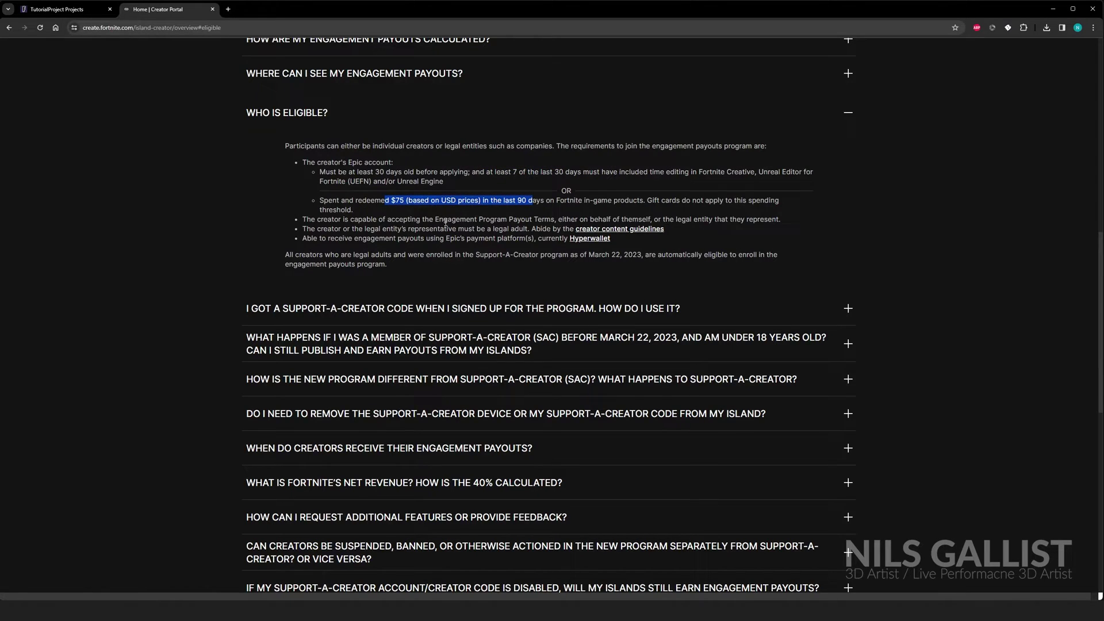
pyautogui.moveTo(328, 219); pyautogui.dragTo(452, 220)
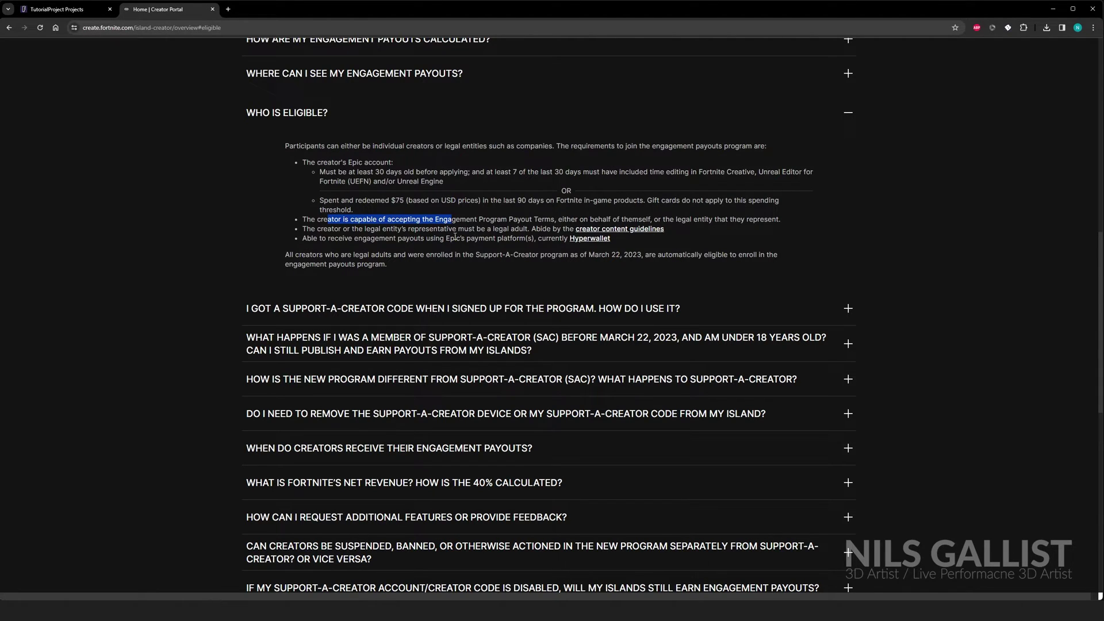
pyautogui.moveTo(435, 239); pyautogui.dragTo(334, 219)
pyautogui.scroll(4, 397, 239)
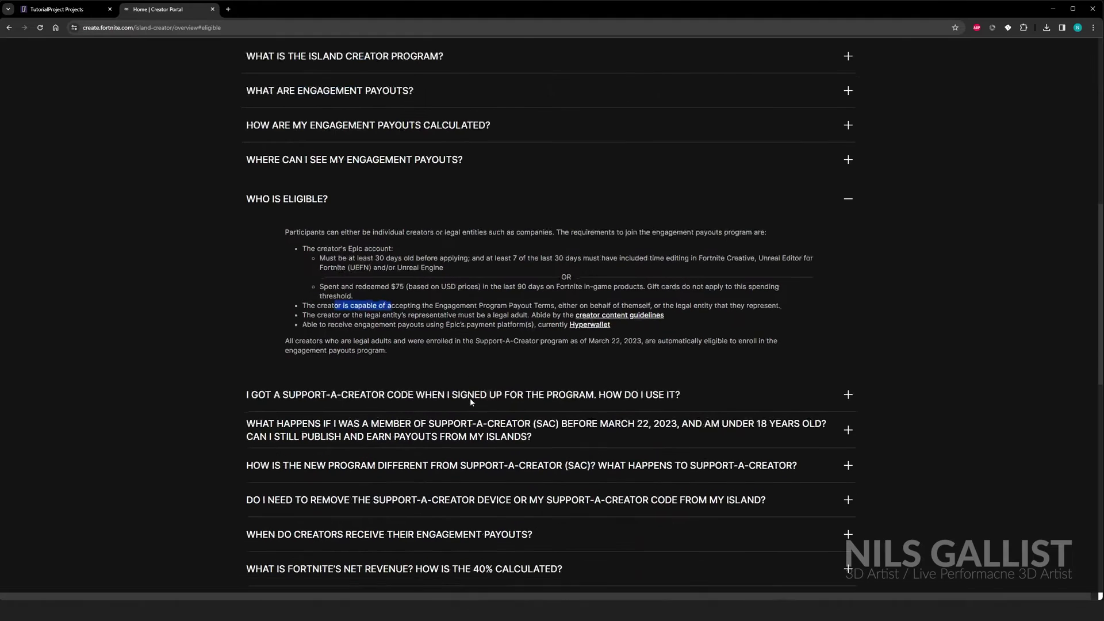
pyautogui.scroll(-1, 481, 343)
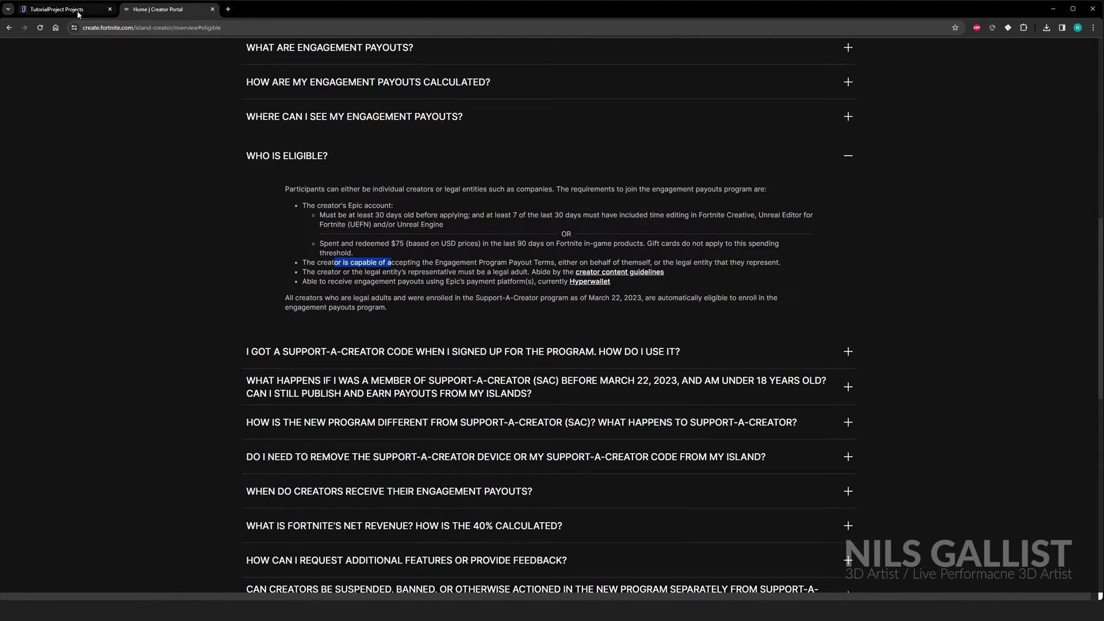
pyautogui.scroll(3, 420, 257)
pyautogui.scroll(7, 373, 302)
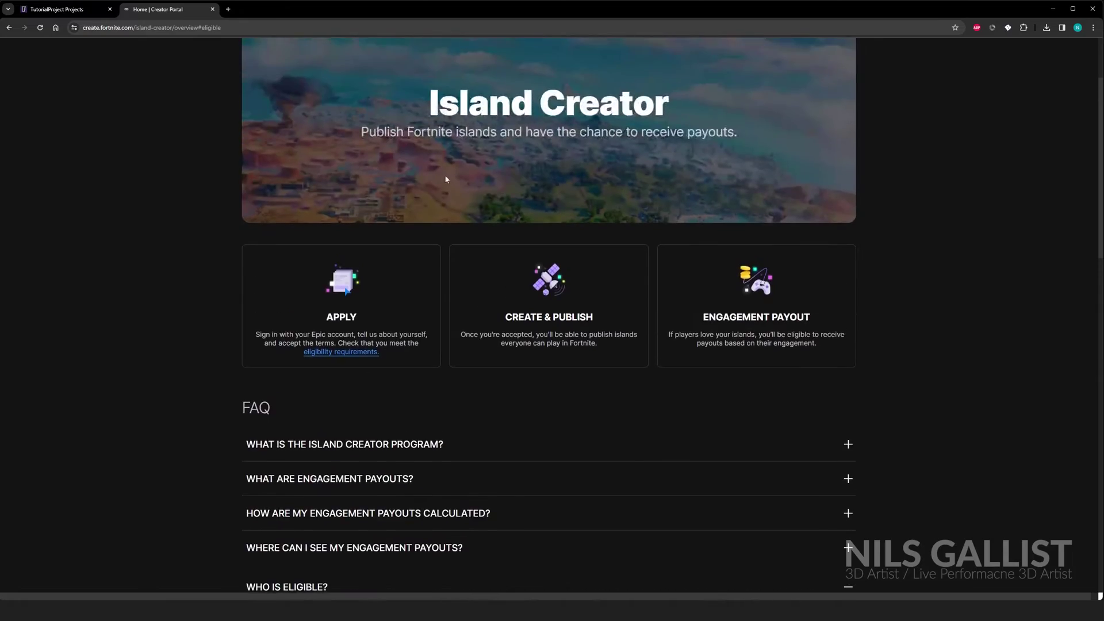
pyautogui.scroll(3, 558, 164)
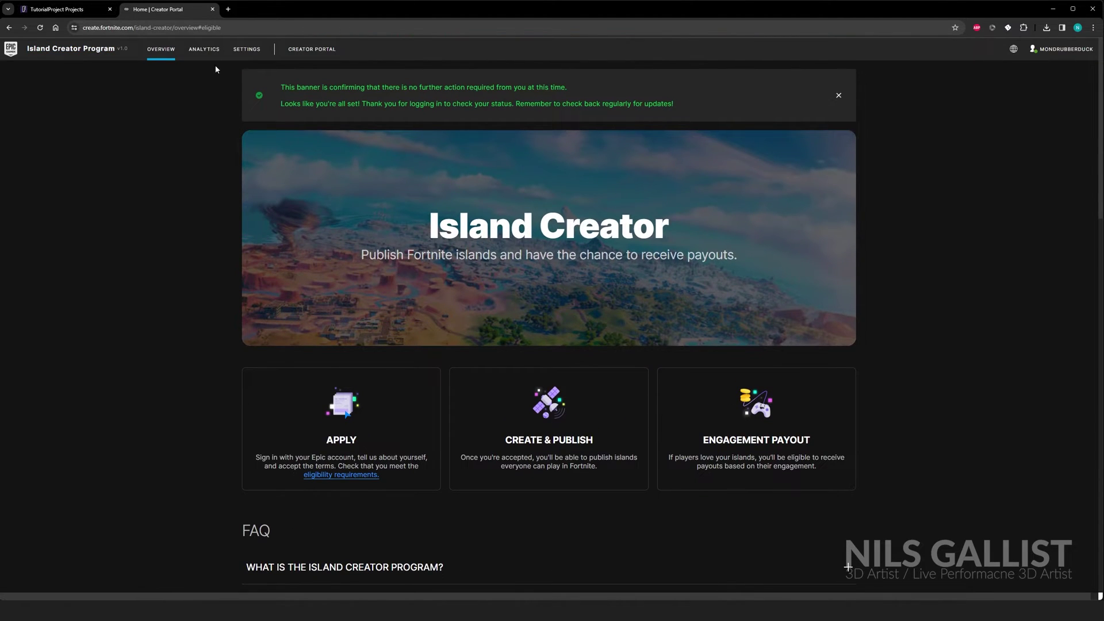
# Step: Return to the TutorialProject page and examine its public releases and the private version code listed for "Tutorial Island, lets go!"
pyautogui.click(92, 14)
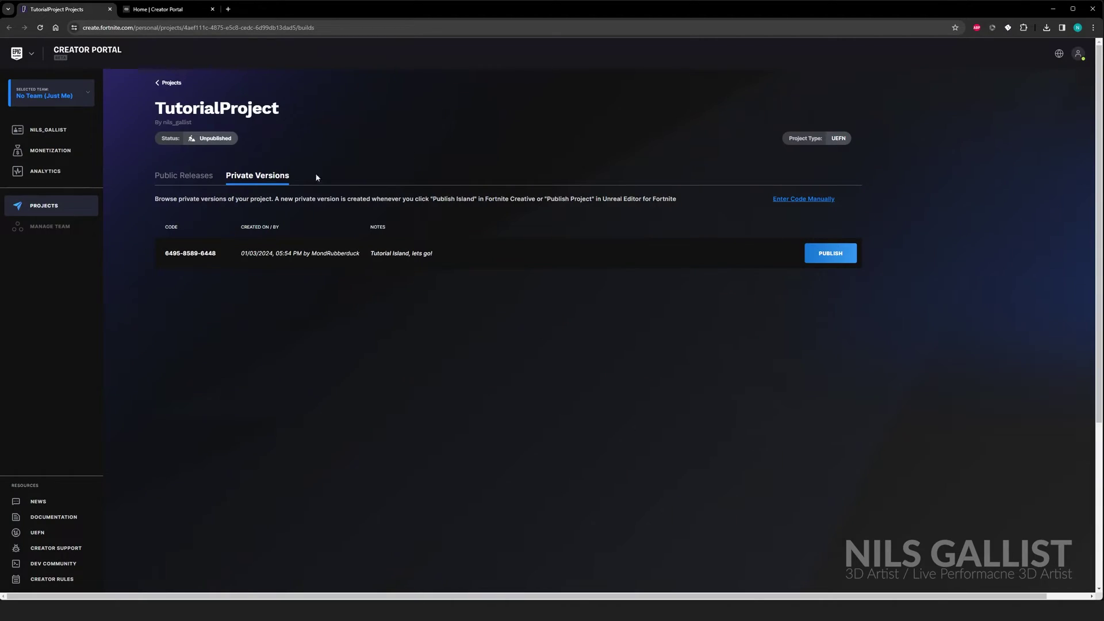
pyautogui.click(204, 176)
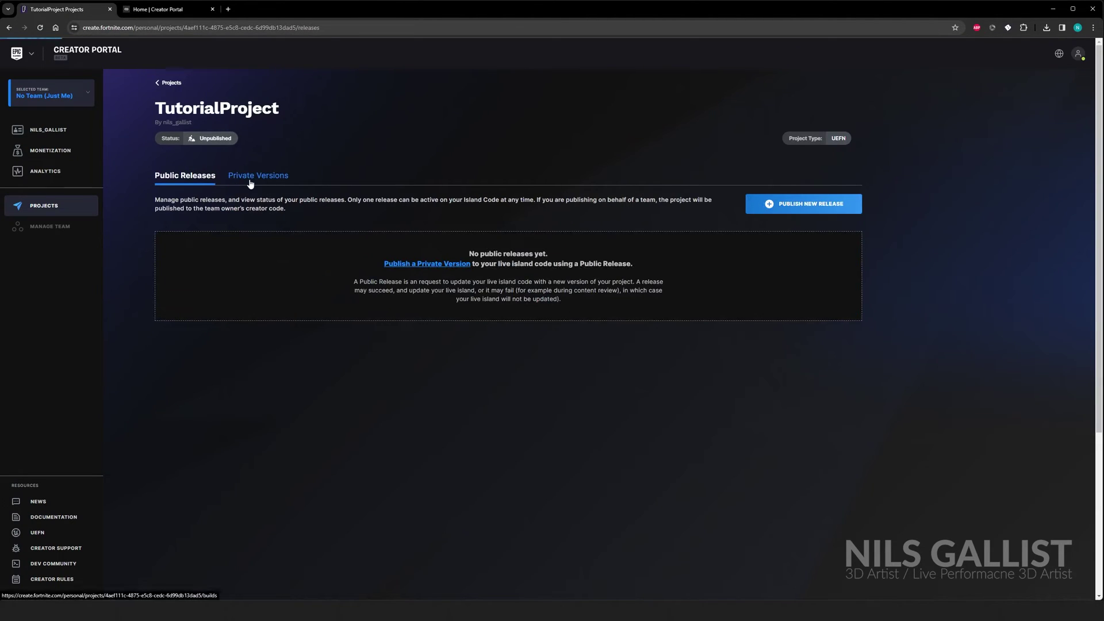
pyautogui.click(250, 183)
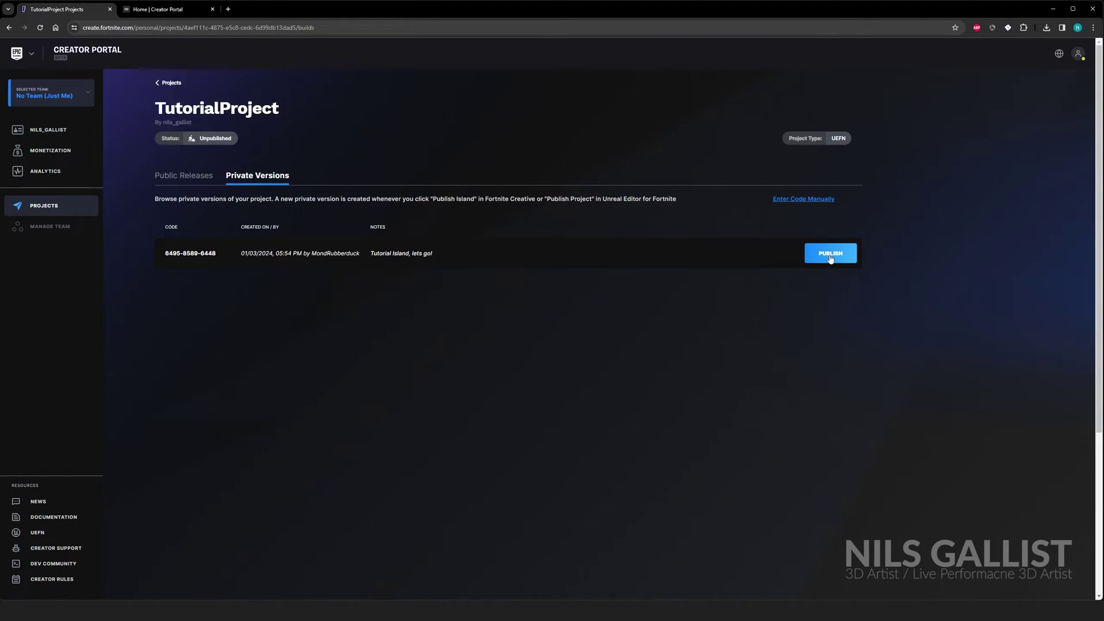
pyautogui.moveTo(220, 254); pyautogui.dragTo(155, 255)
pyautogui.click(205, 270)
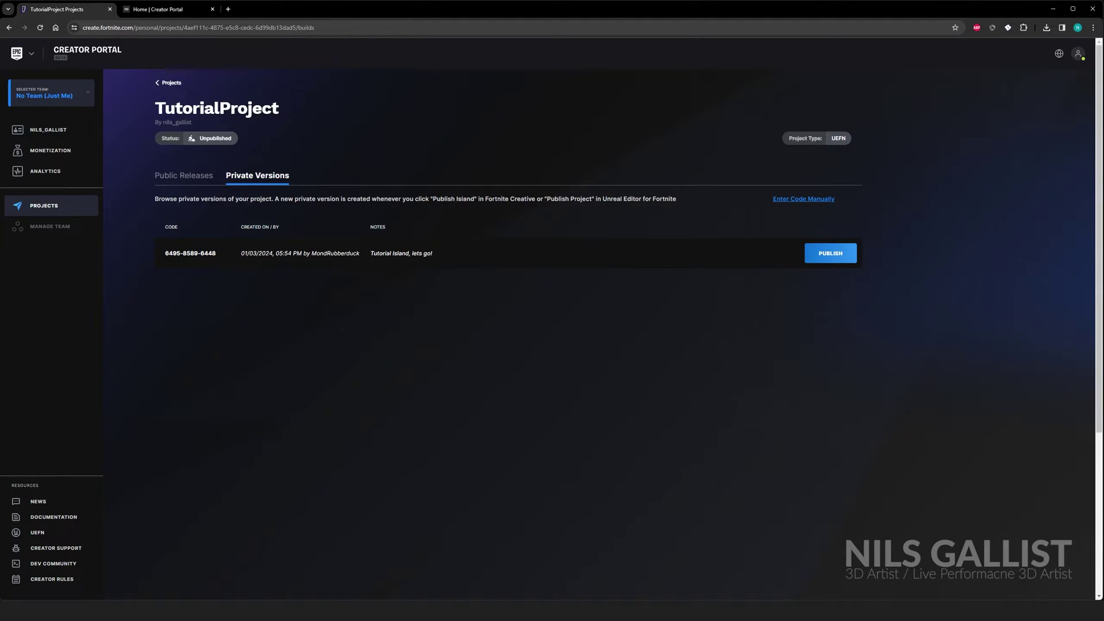
# Step: Switch to the Fortnite client, leave the running session and return to the lobby
pyautogui.hotkey('alt', 'Tab')
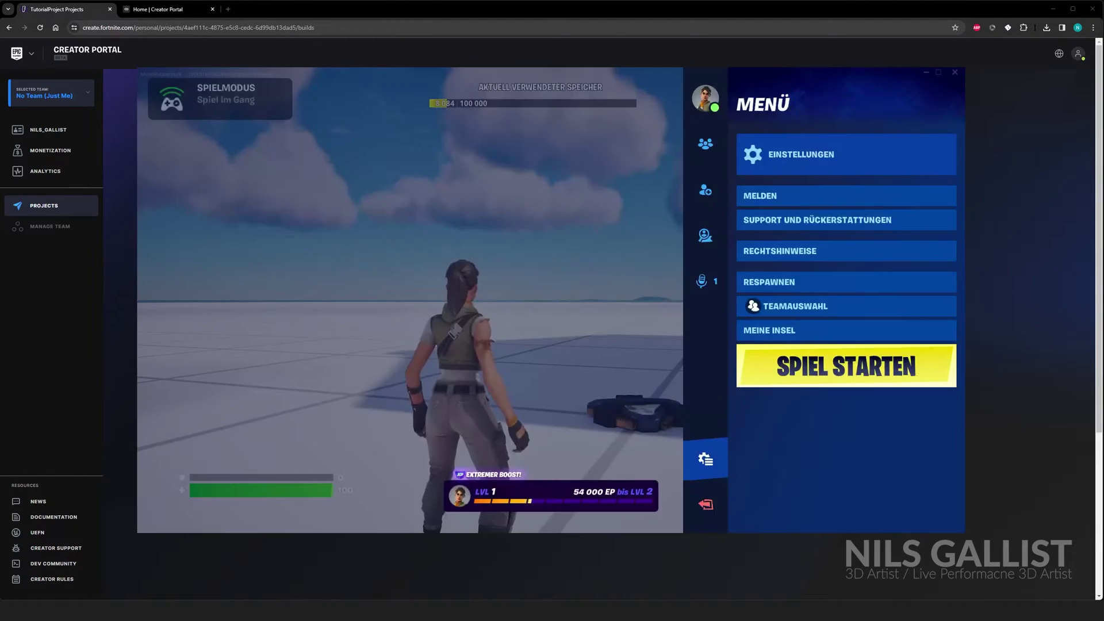
pyautogui.click(705, 504)
pyautogui.click(812, 515)
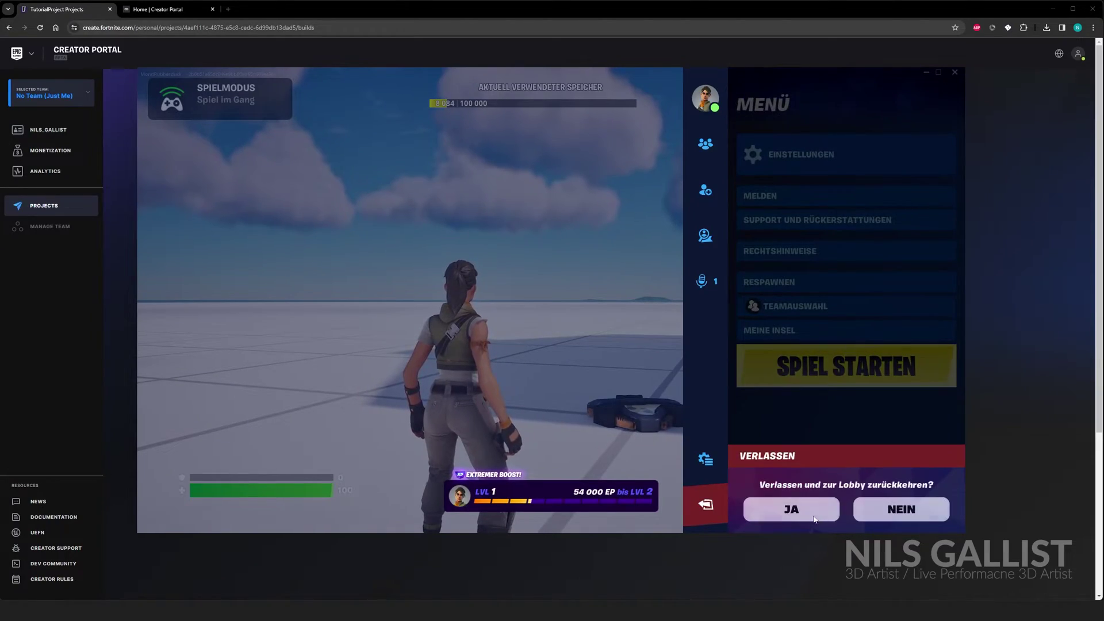
pyautogui.click(762, 502)
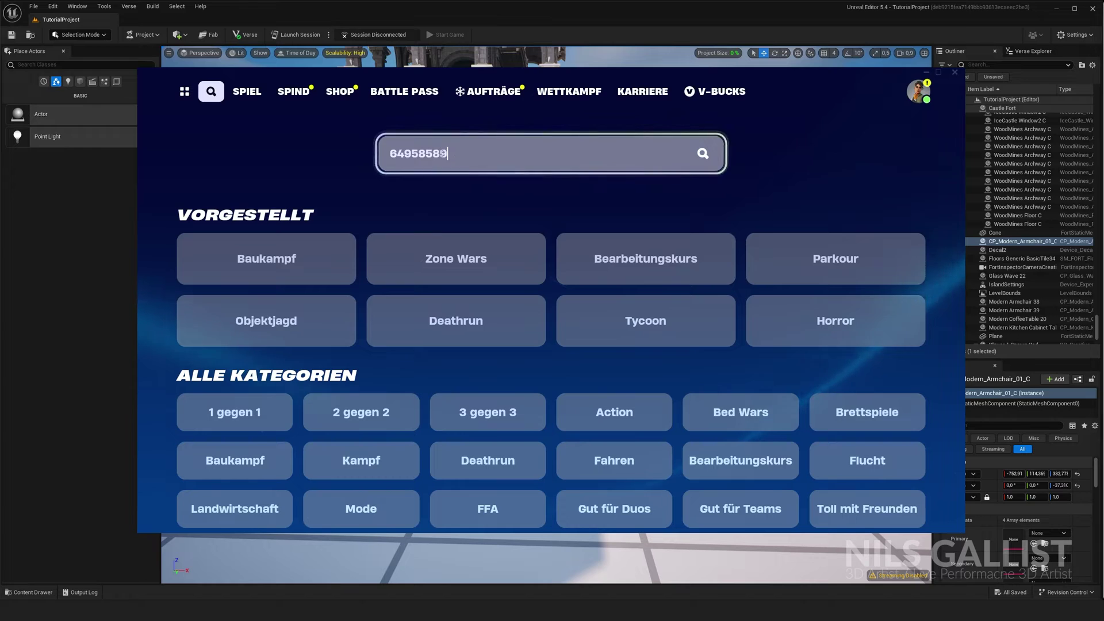
# Step: Search Fortnite for the private version code and open the Private Island Code result
pyautogui.write('448')
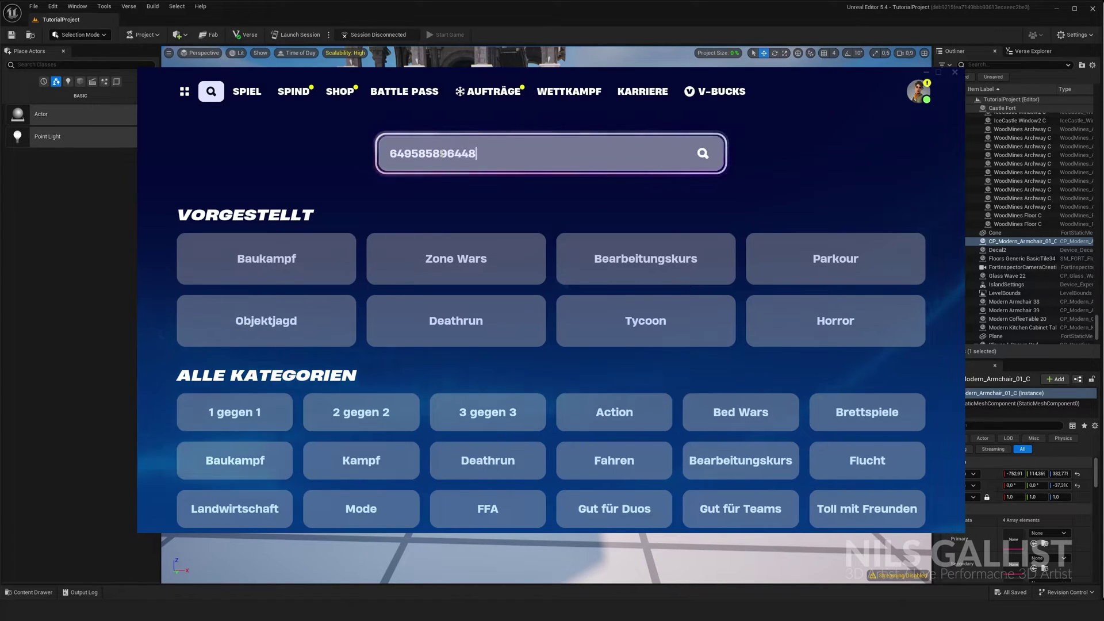
pyautogui.click(703, 155)
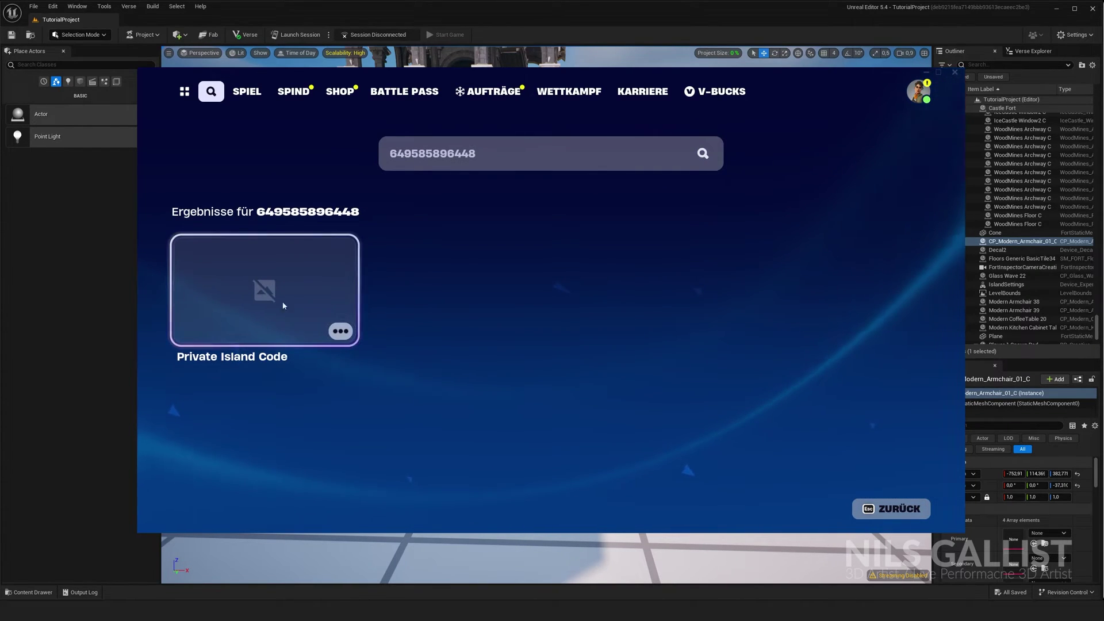
pyautogui.click(268, 283)
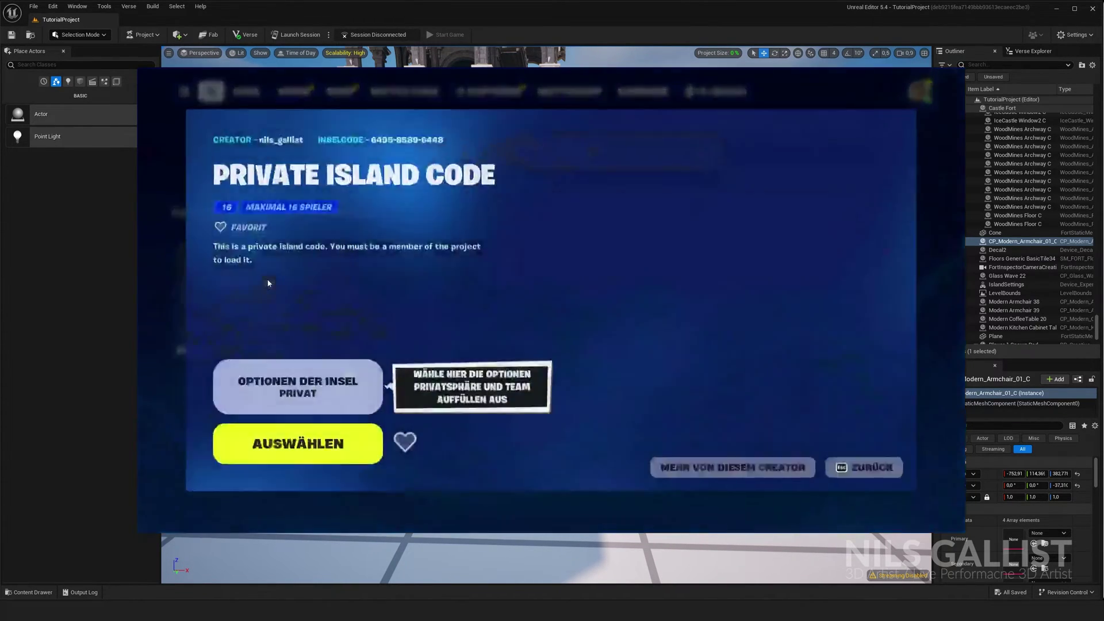
# Step: Check the private island's privacy options, return to its page, select it and launch the playtest
pyautogui.click(294, 388)
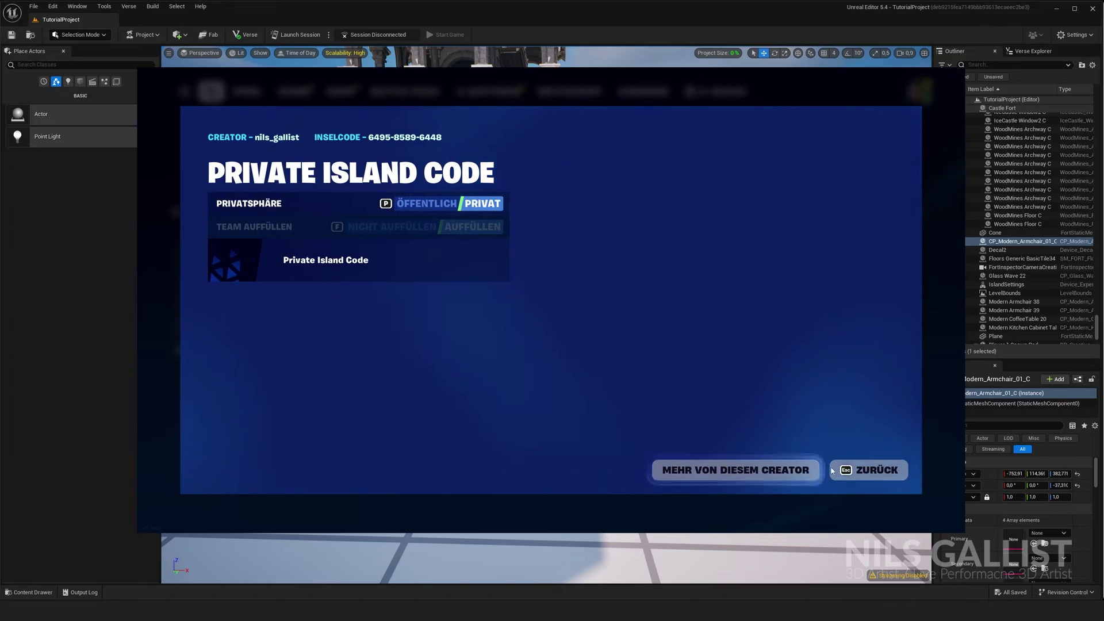
pyautogui.click(851, 470)
pyautogui.click(286, 297)
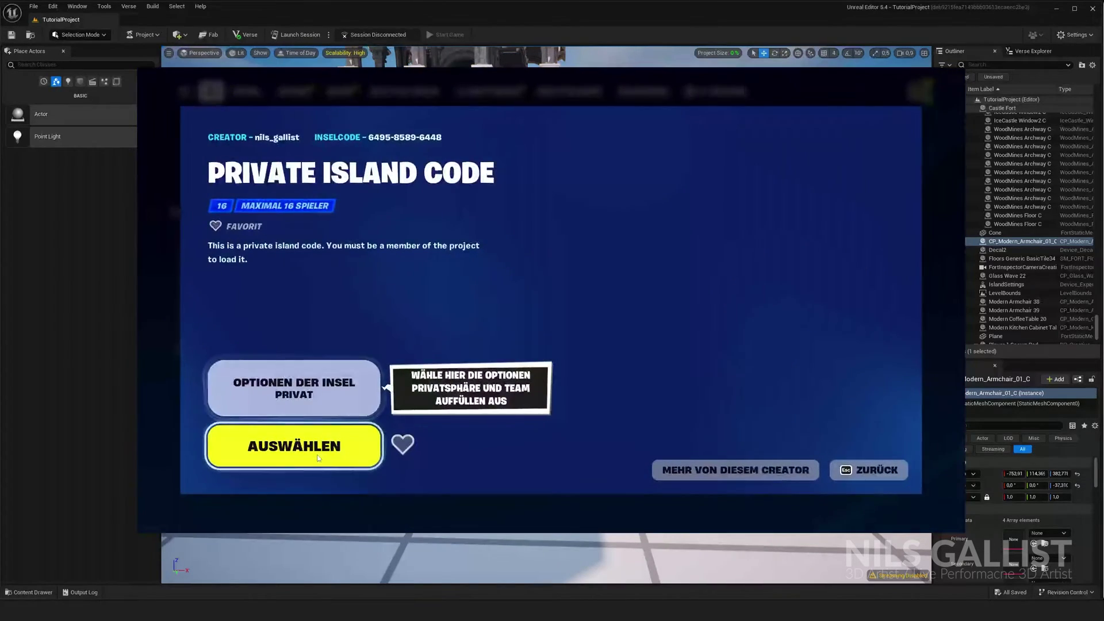
pyautogui.click(333, 447)
pyautogui.click(282, 458)
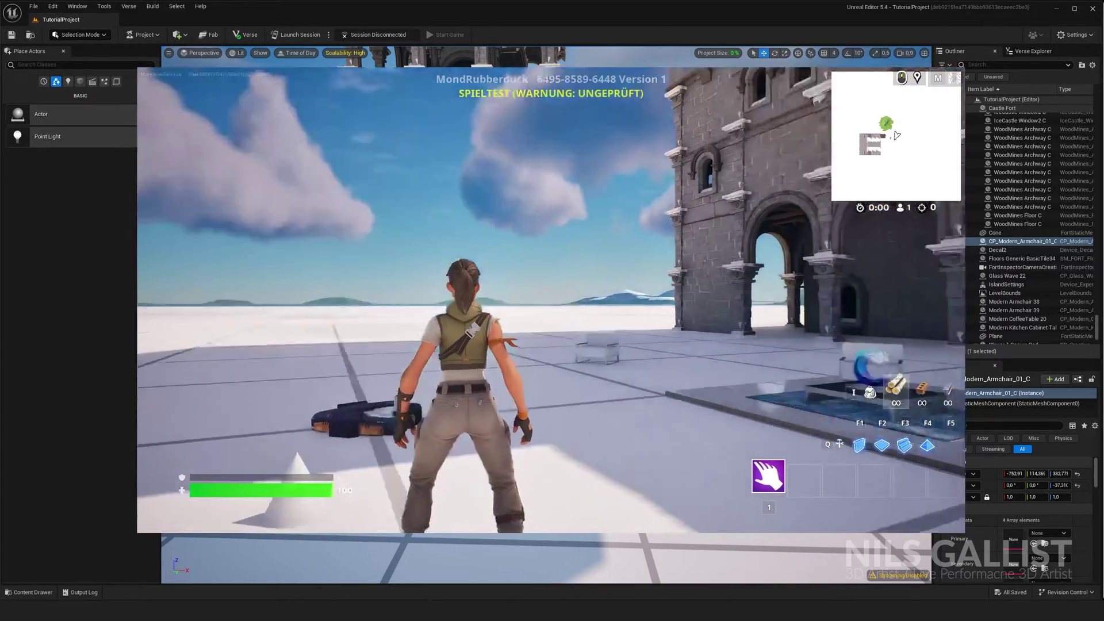
# Step: Playtest the private version by walking the character around the spawn pads near the castle and lounge area
pyautogui.press('s')
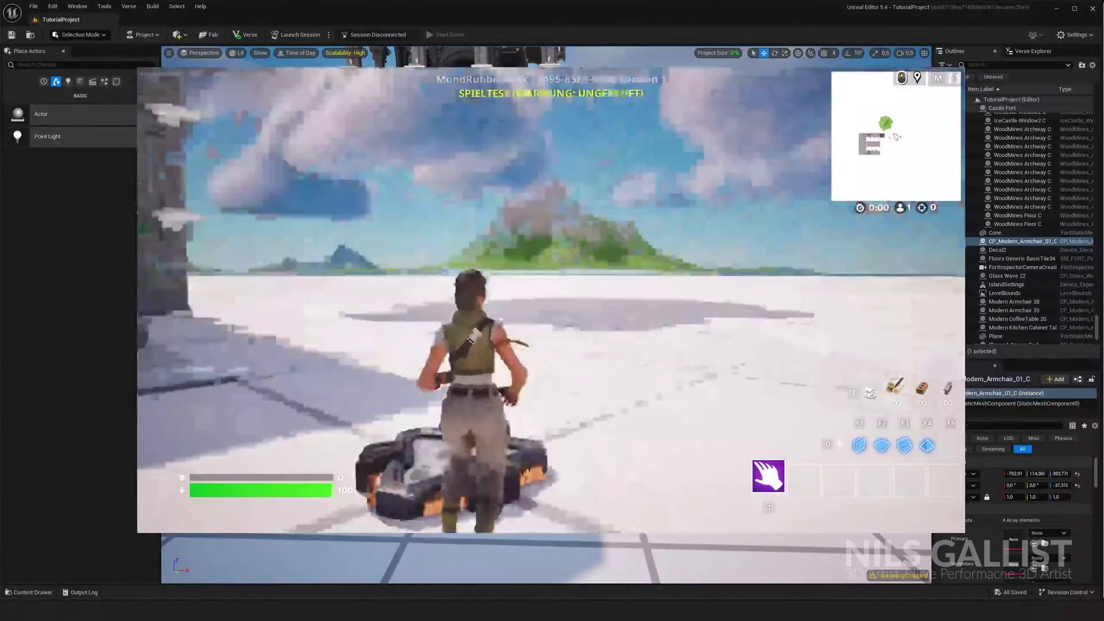
pyautogui.press('d')
pyautogui.press('w')
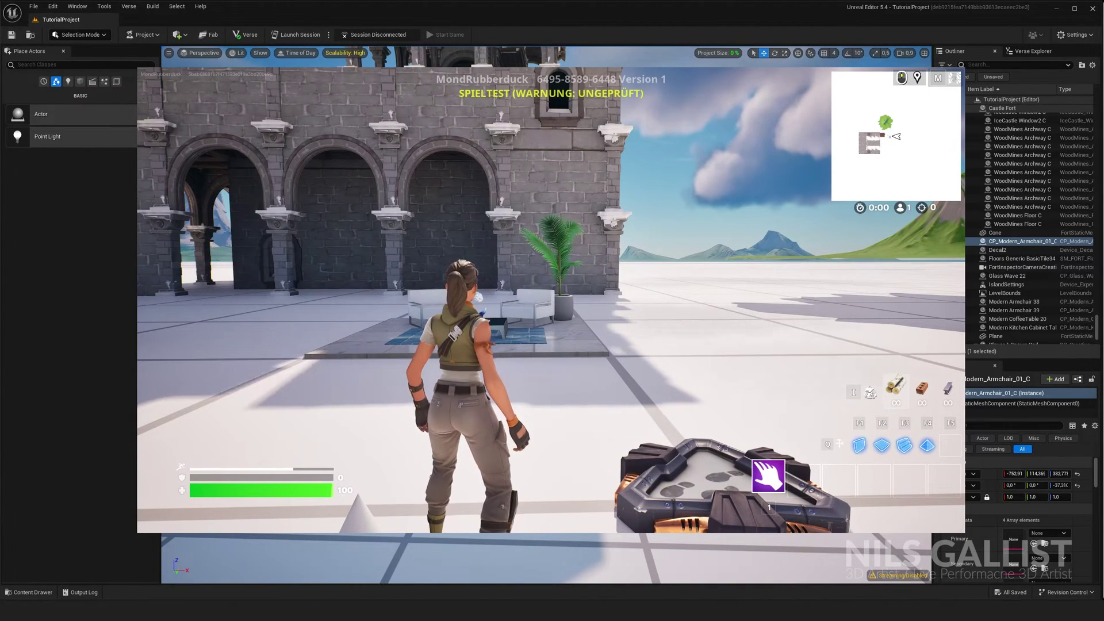
pyautogui.moveTo(623, 294); pyautogui.dragTo(575, 293, button='right')
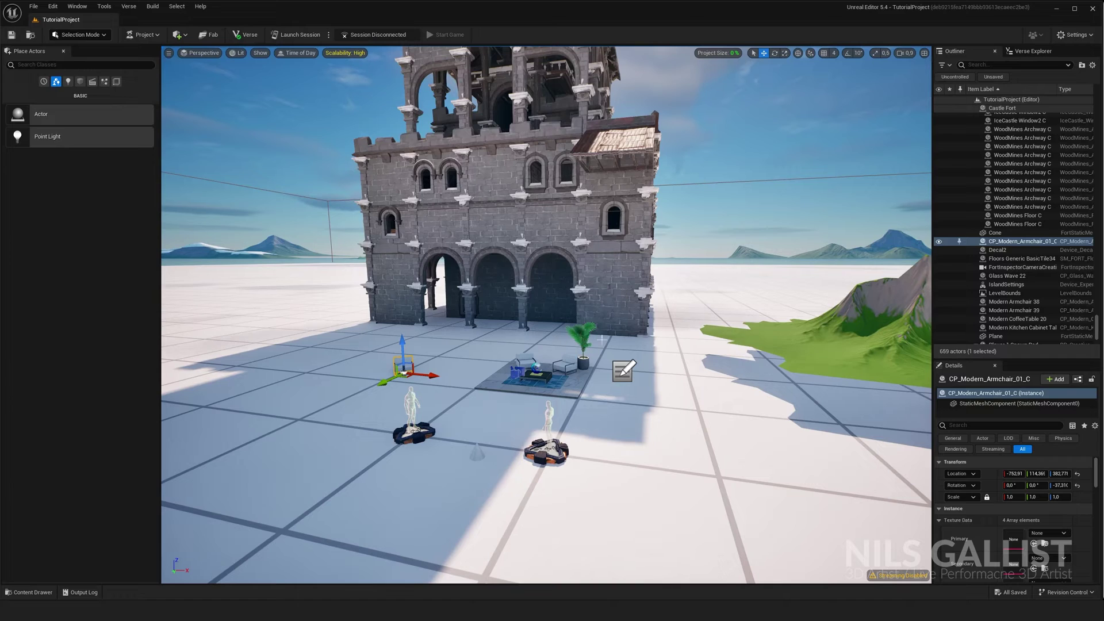
pyautogui.moveTo(618, 354); pyautogui.dragTo(598, 367, button='right')
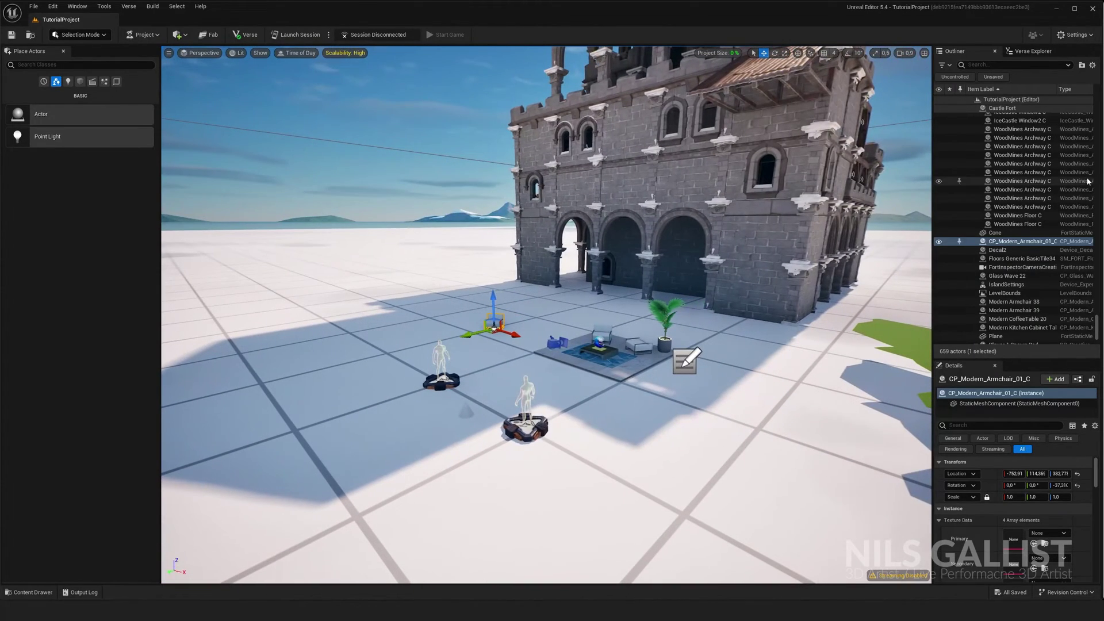
pyautogui.moveTo(369, 364); pyautogui.dragTo(393, 365, button='right')
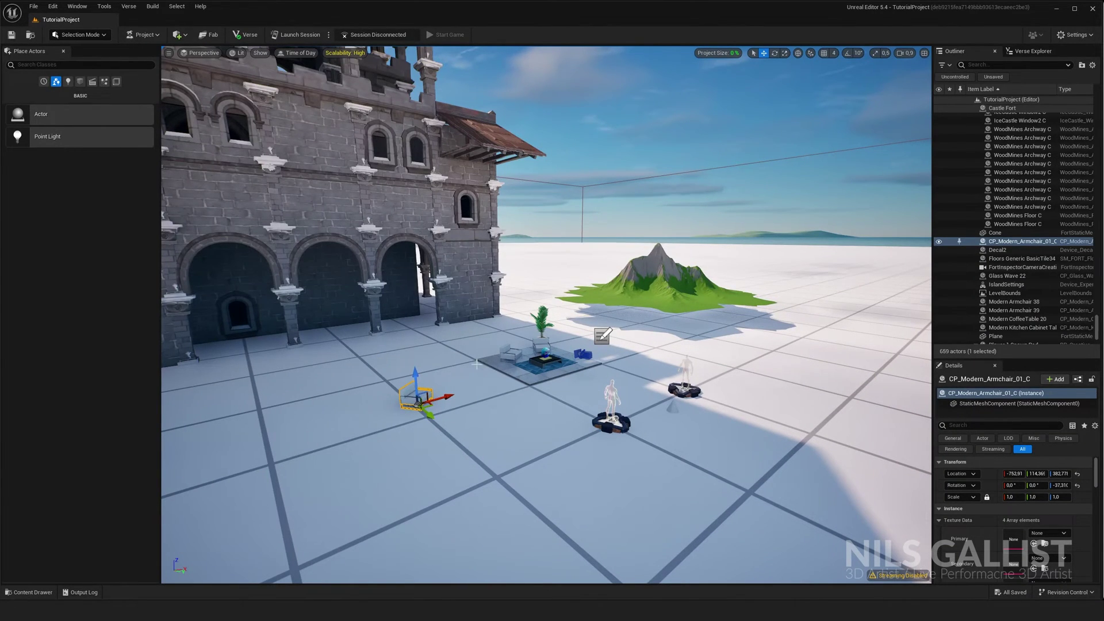
pyautogui.press('d')
pyautogui.moveTo(485, 360); pyautogui.dragTo(431, 361, button='right')
pyautogui.press('s')
pyautogui.press('a')
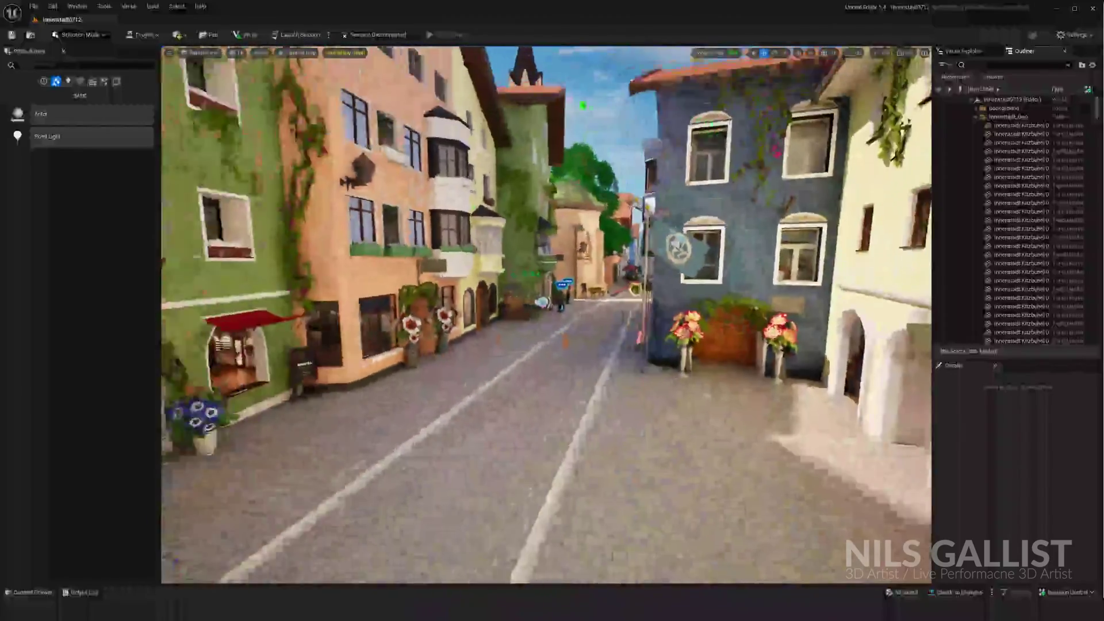
pyautogui.press('s')
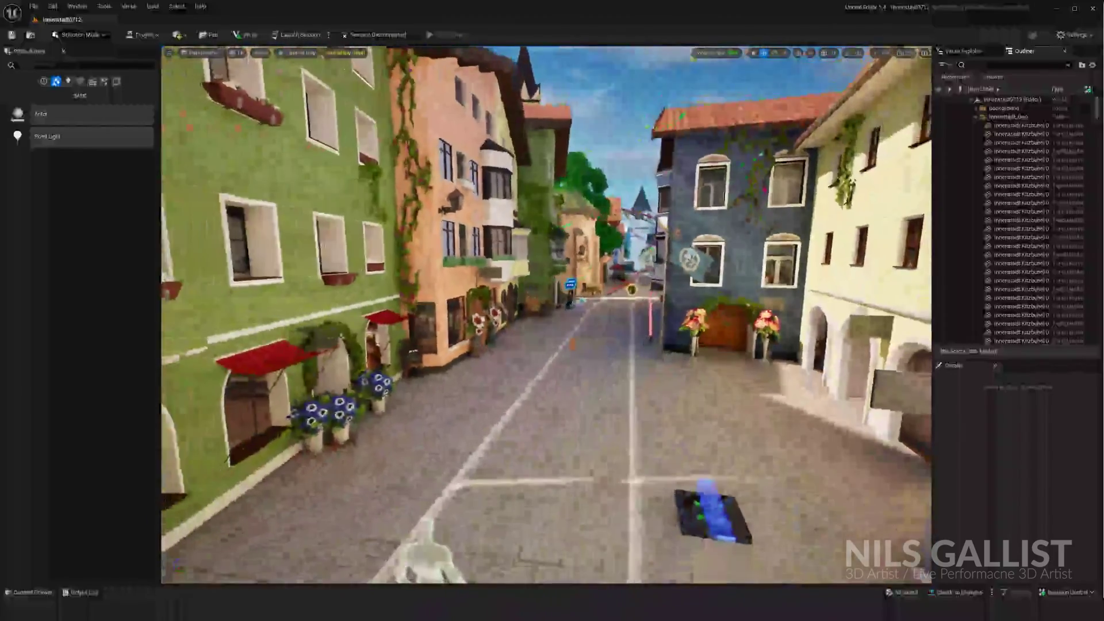
pyautogui.press('w')
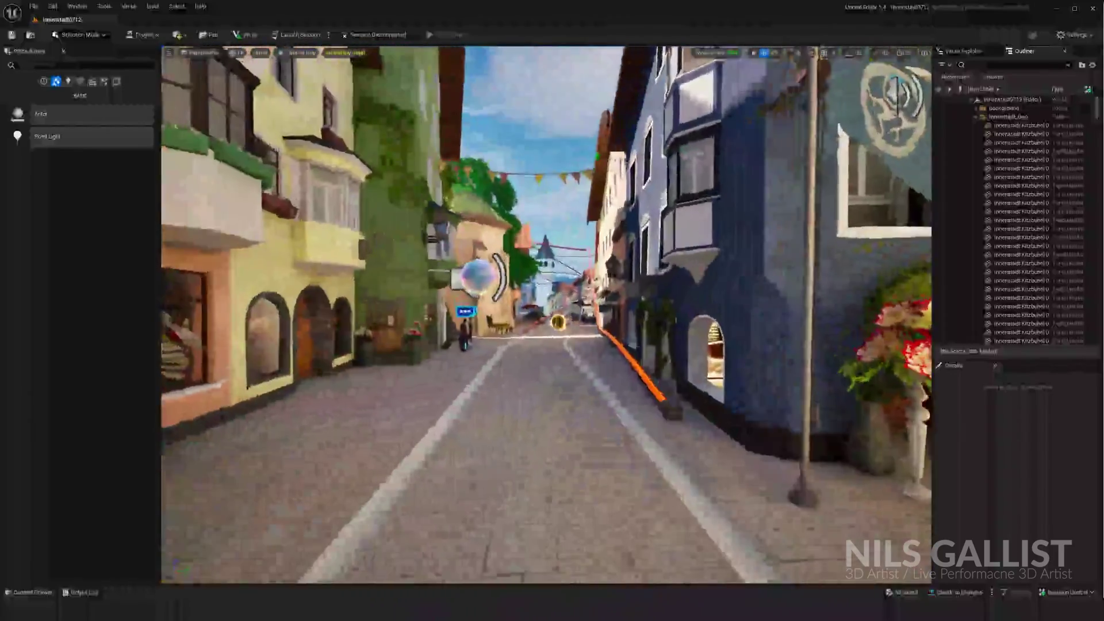